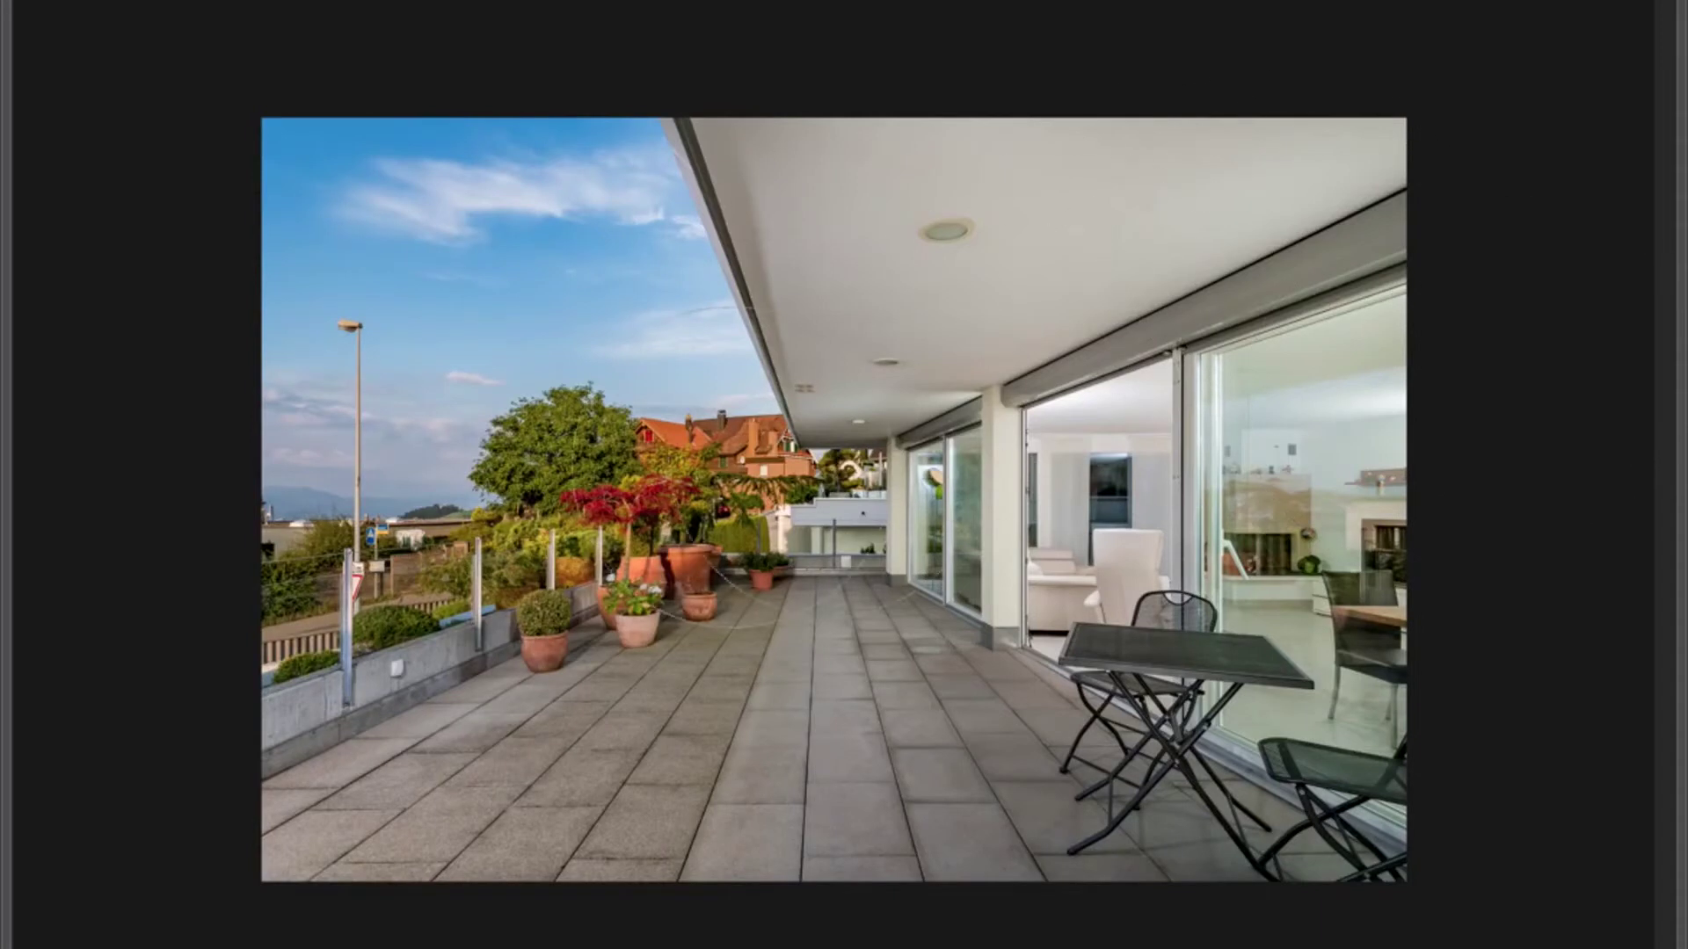
# Apply the Retouchers Pro Day to Night effect to the terrace photo
pyautogui.moveTo(1671, 460)
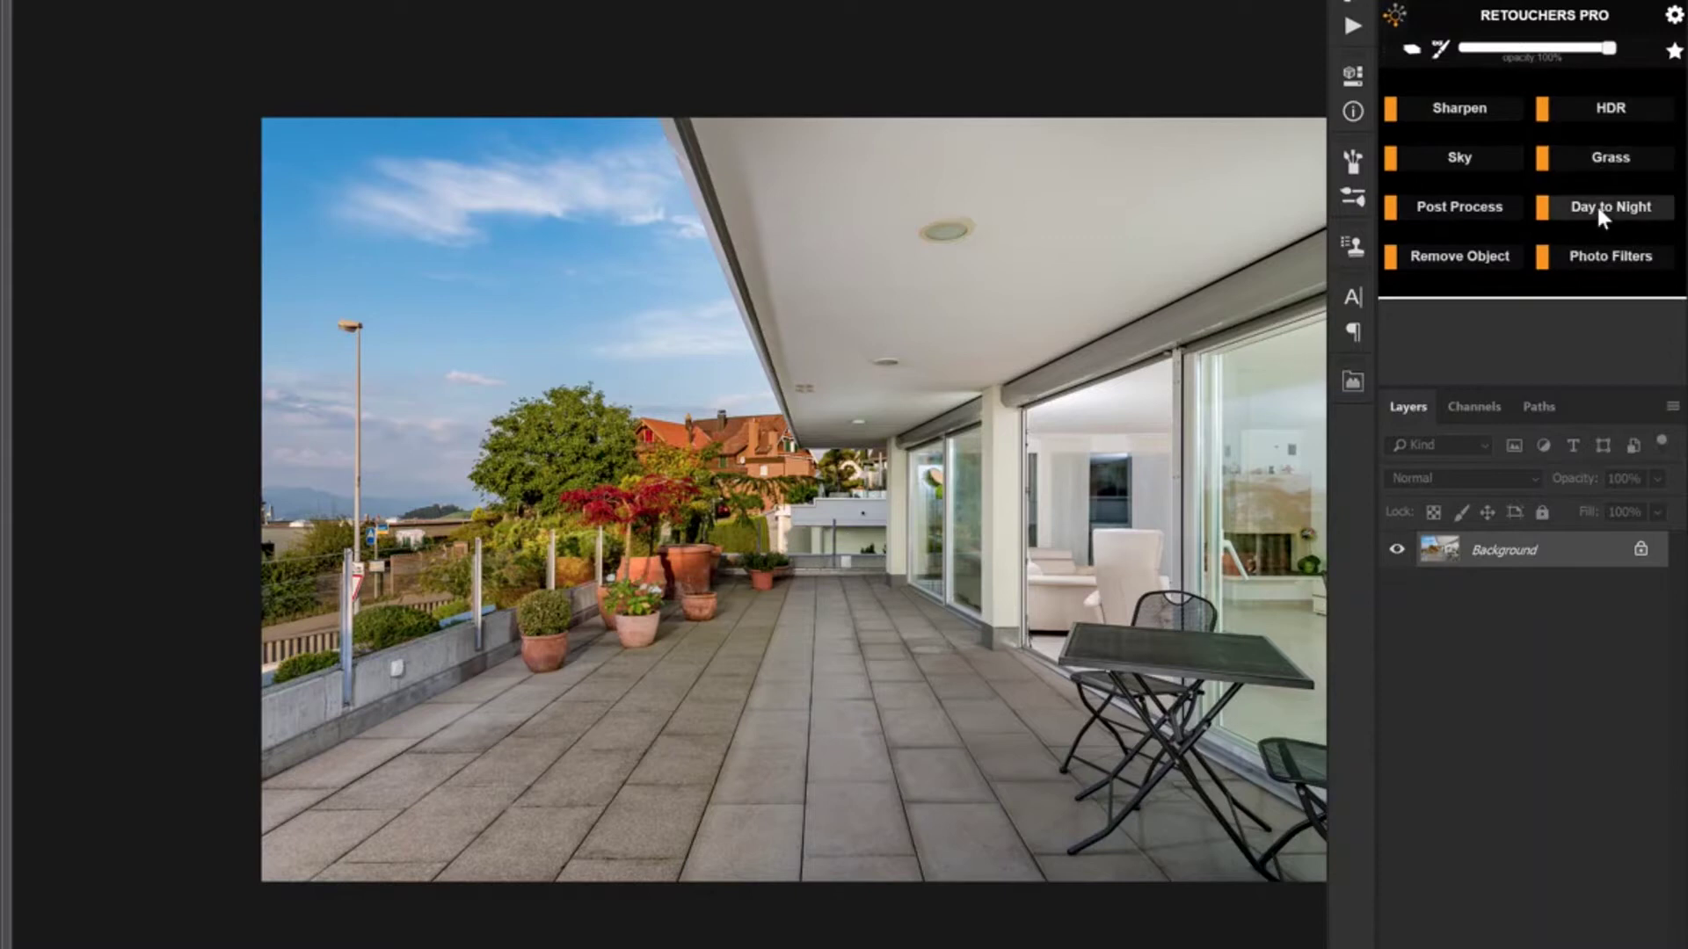
pyautogui.click(1598, 206)
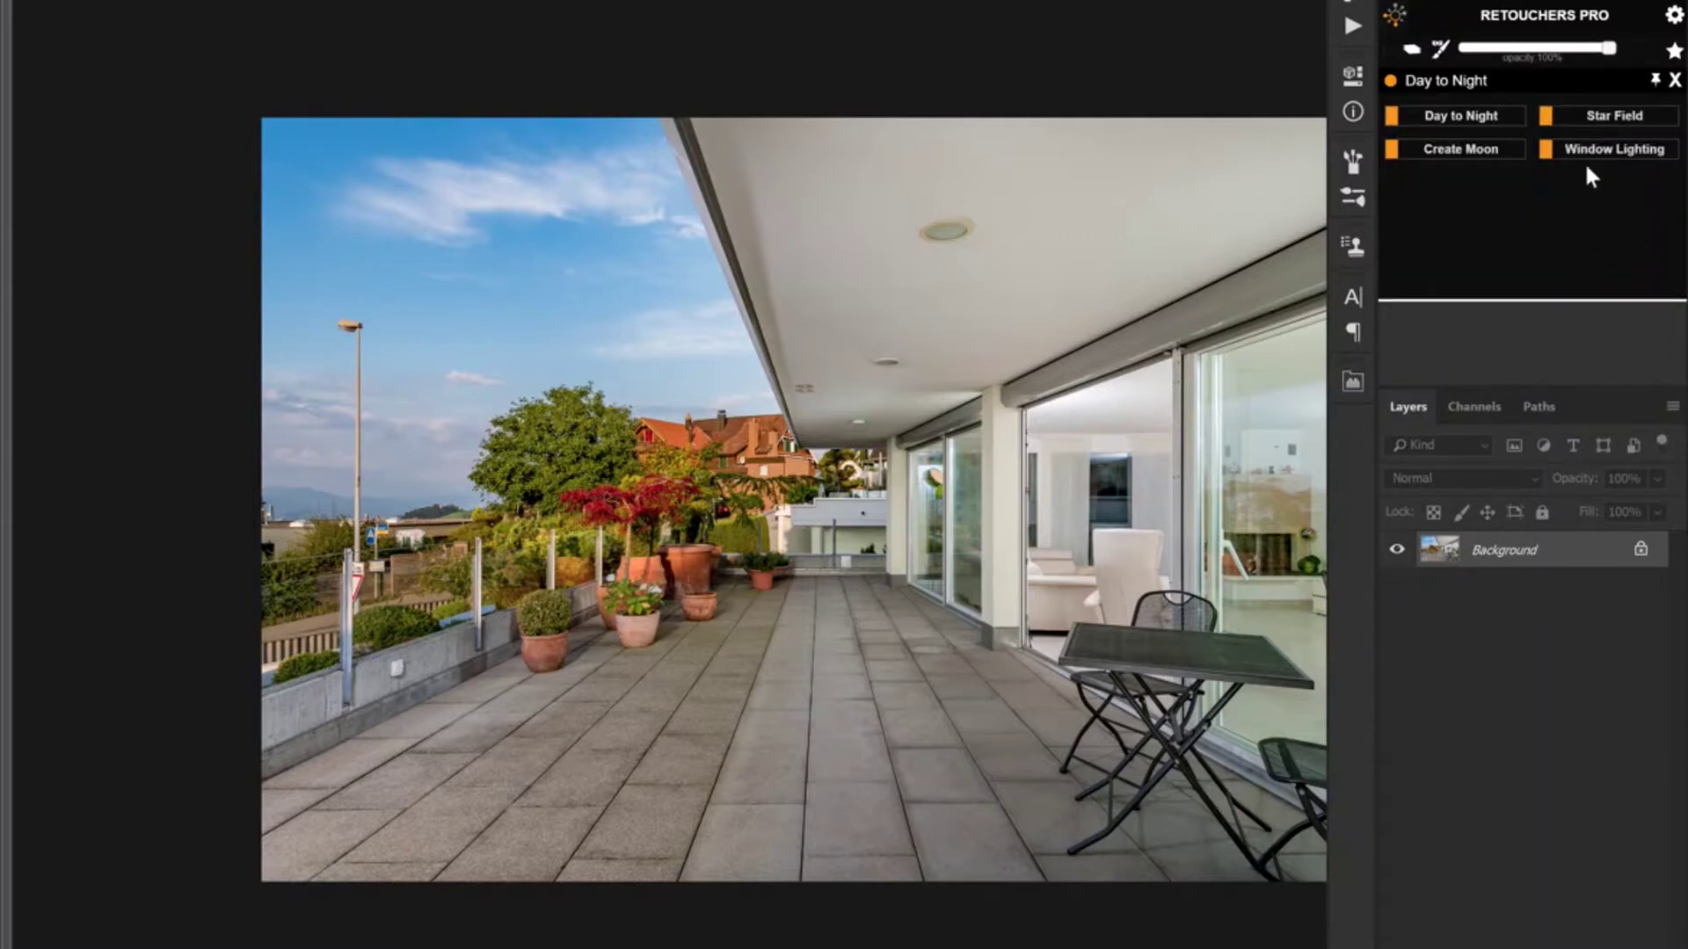
pyautogui.click(1510, 117)
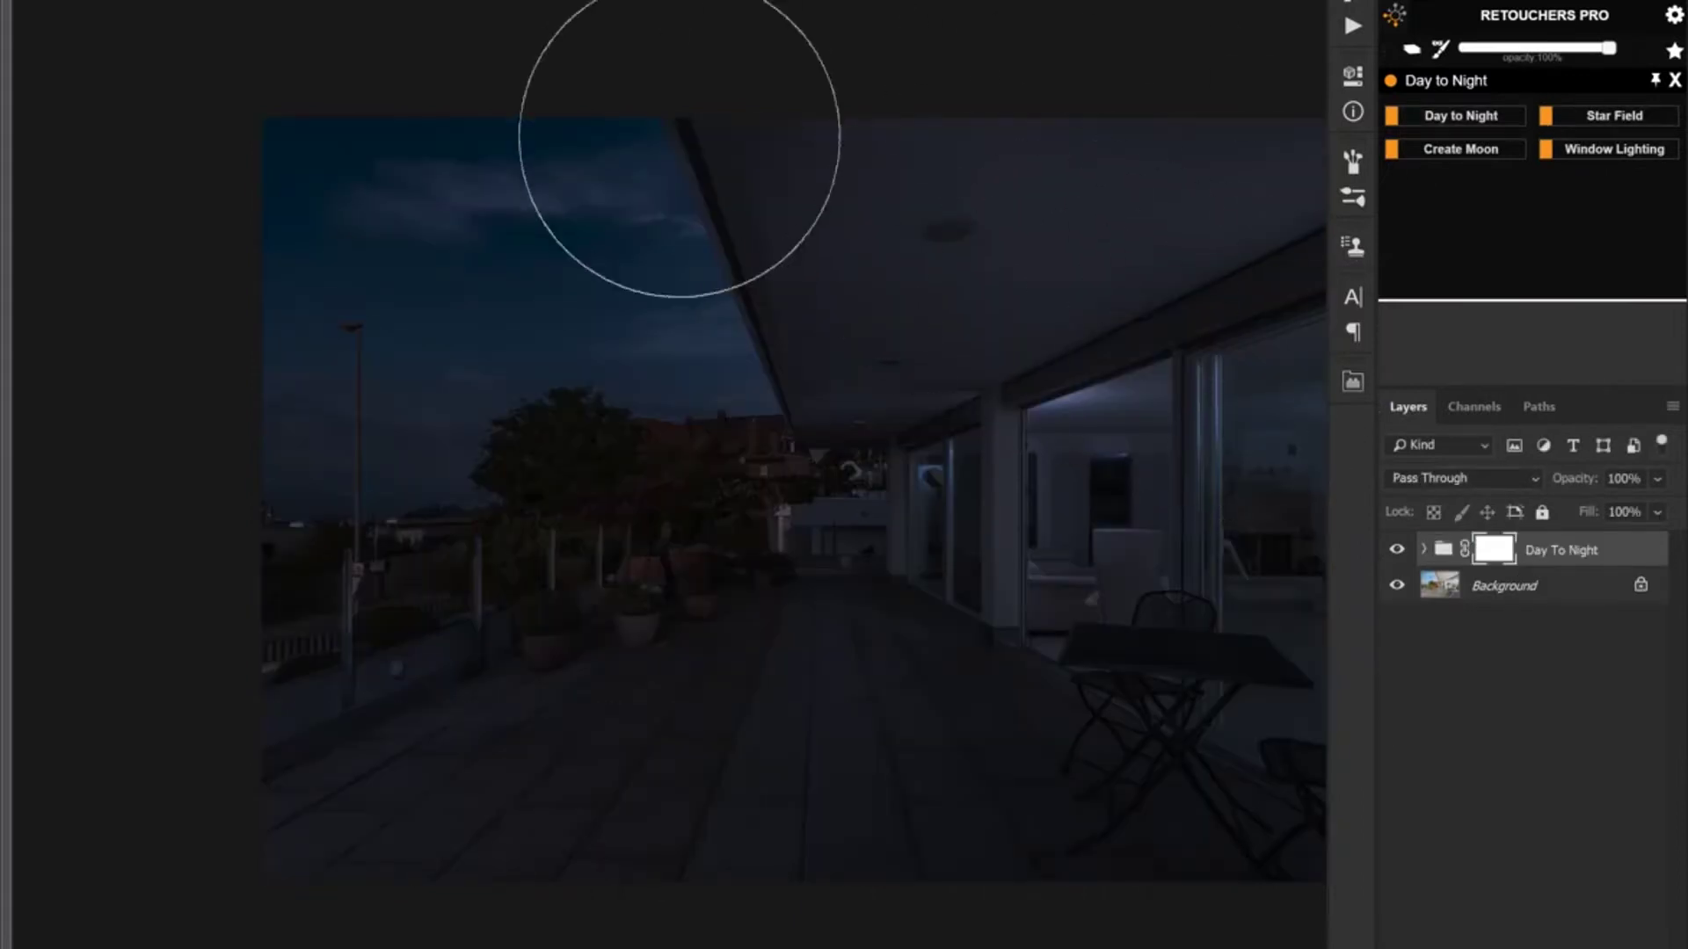
pyautogui.press('Tab')
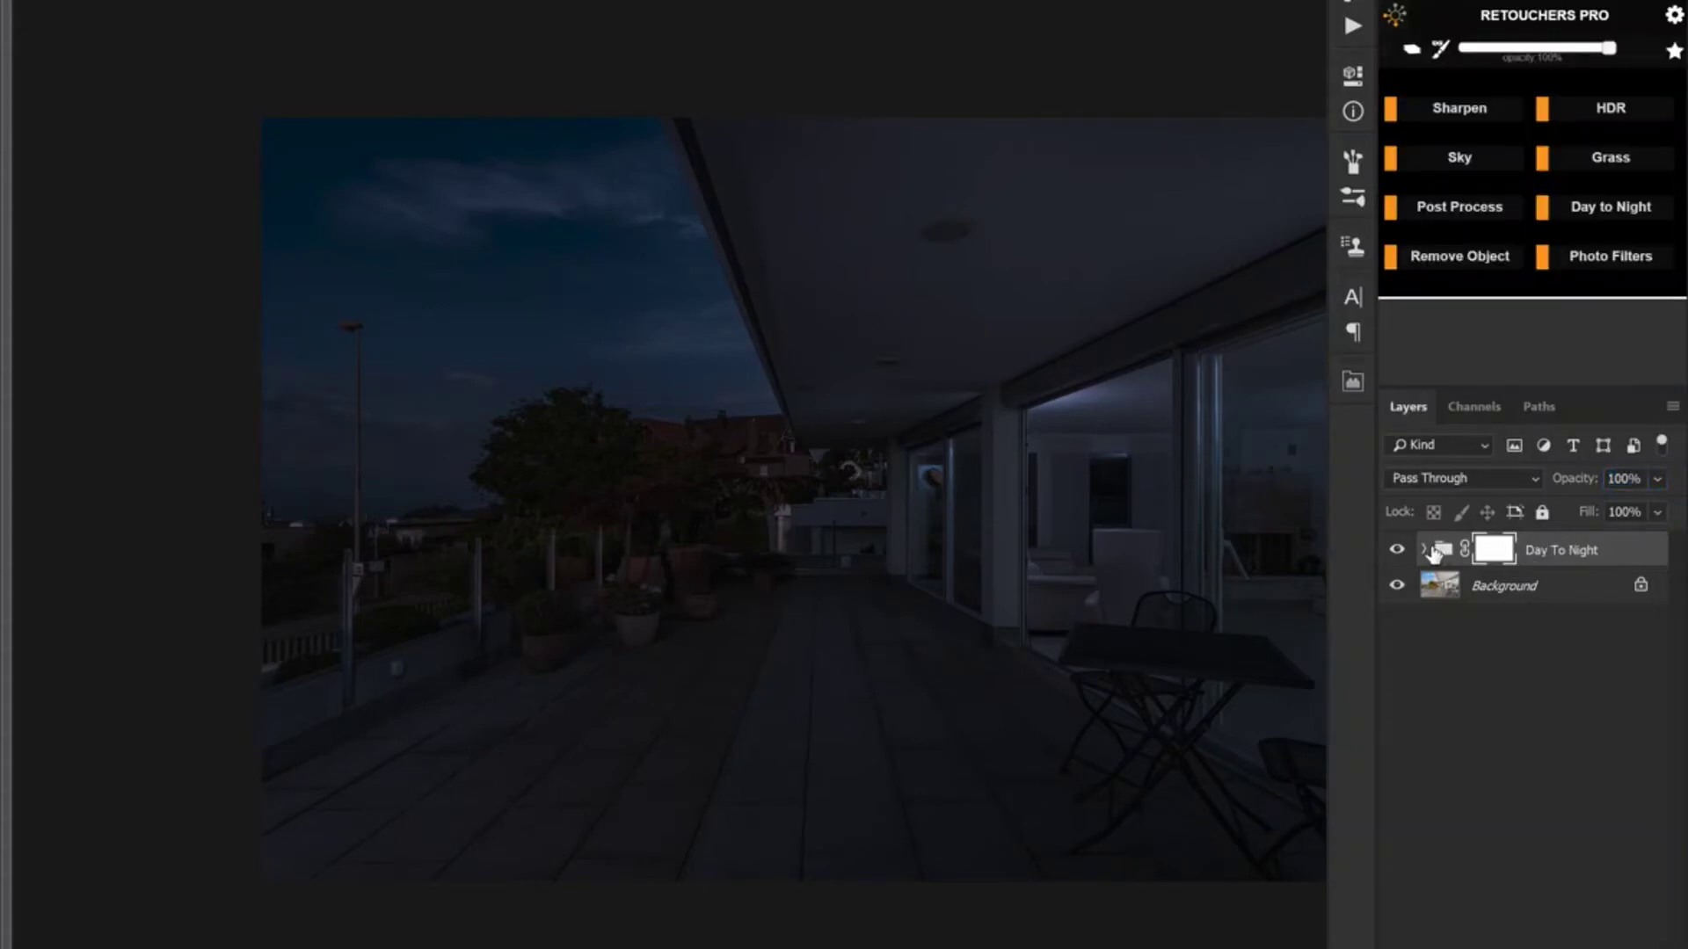
# Inspect the adjustment layers inside the Day To Night group and lower the group's opacity to 32%
pyautogui.click(1424, 550)
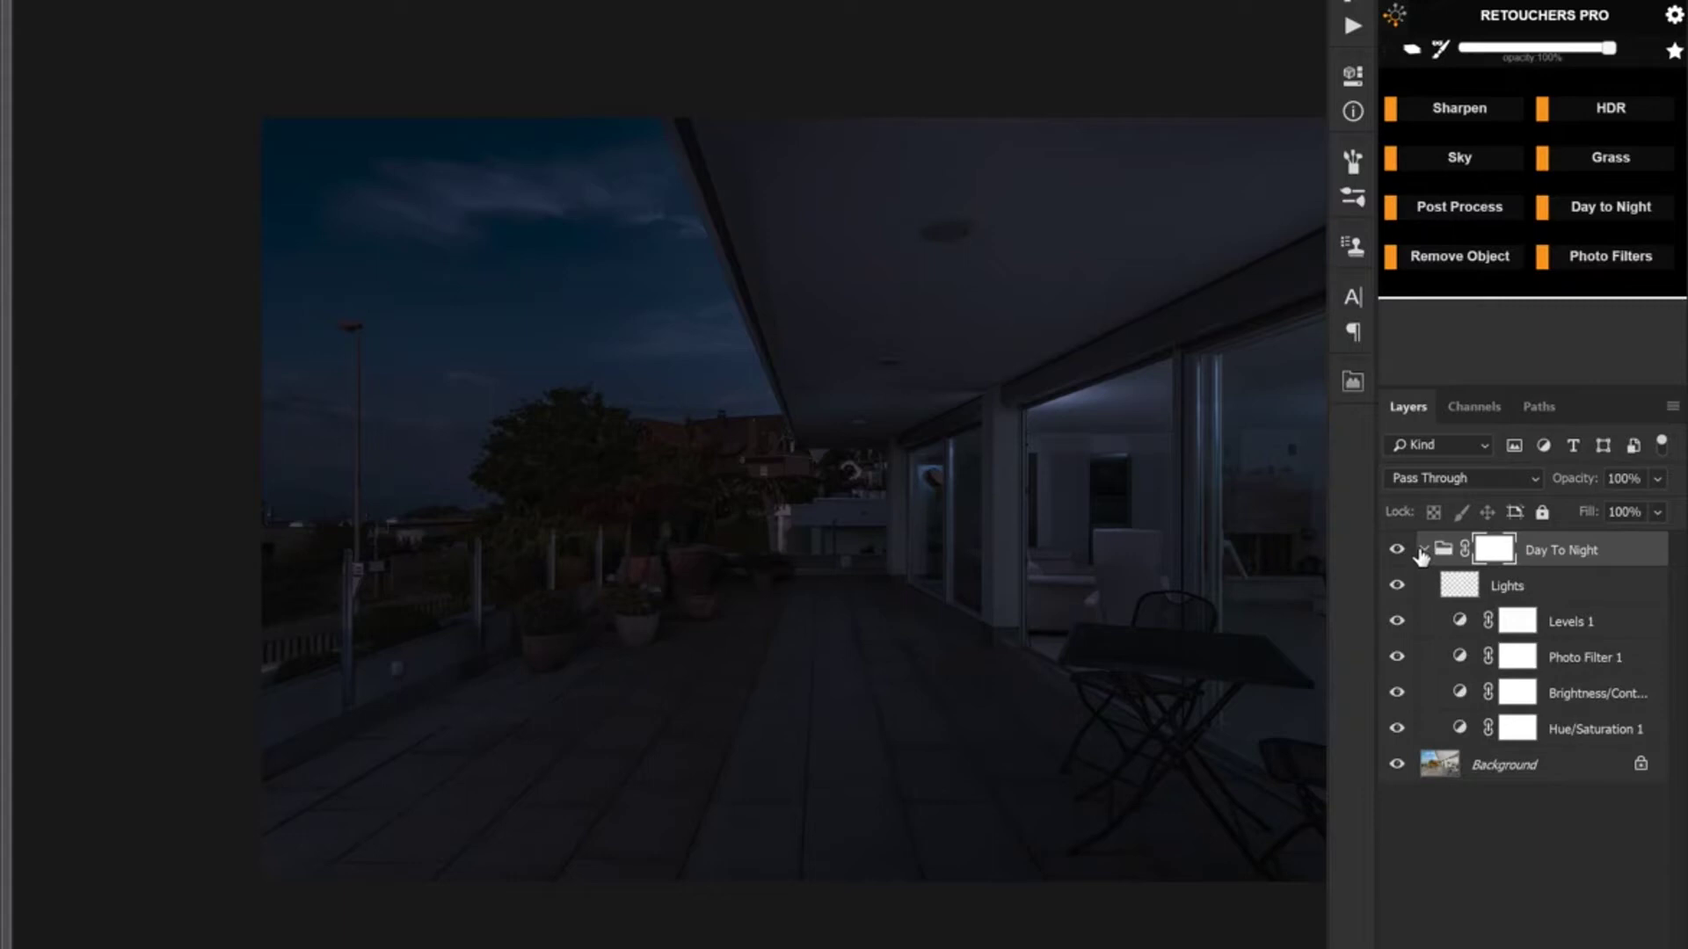
pyautogui.click(1423, 550)
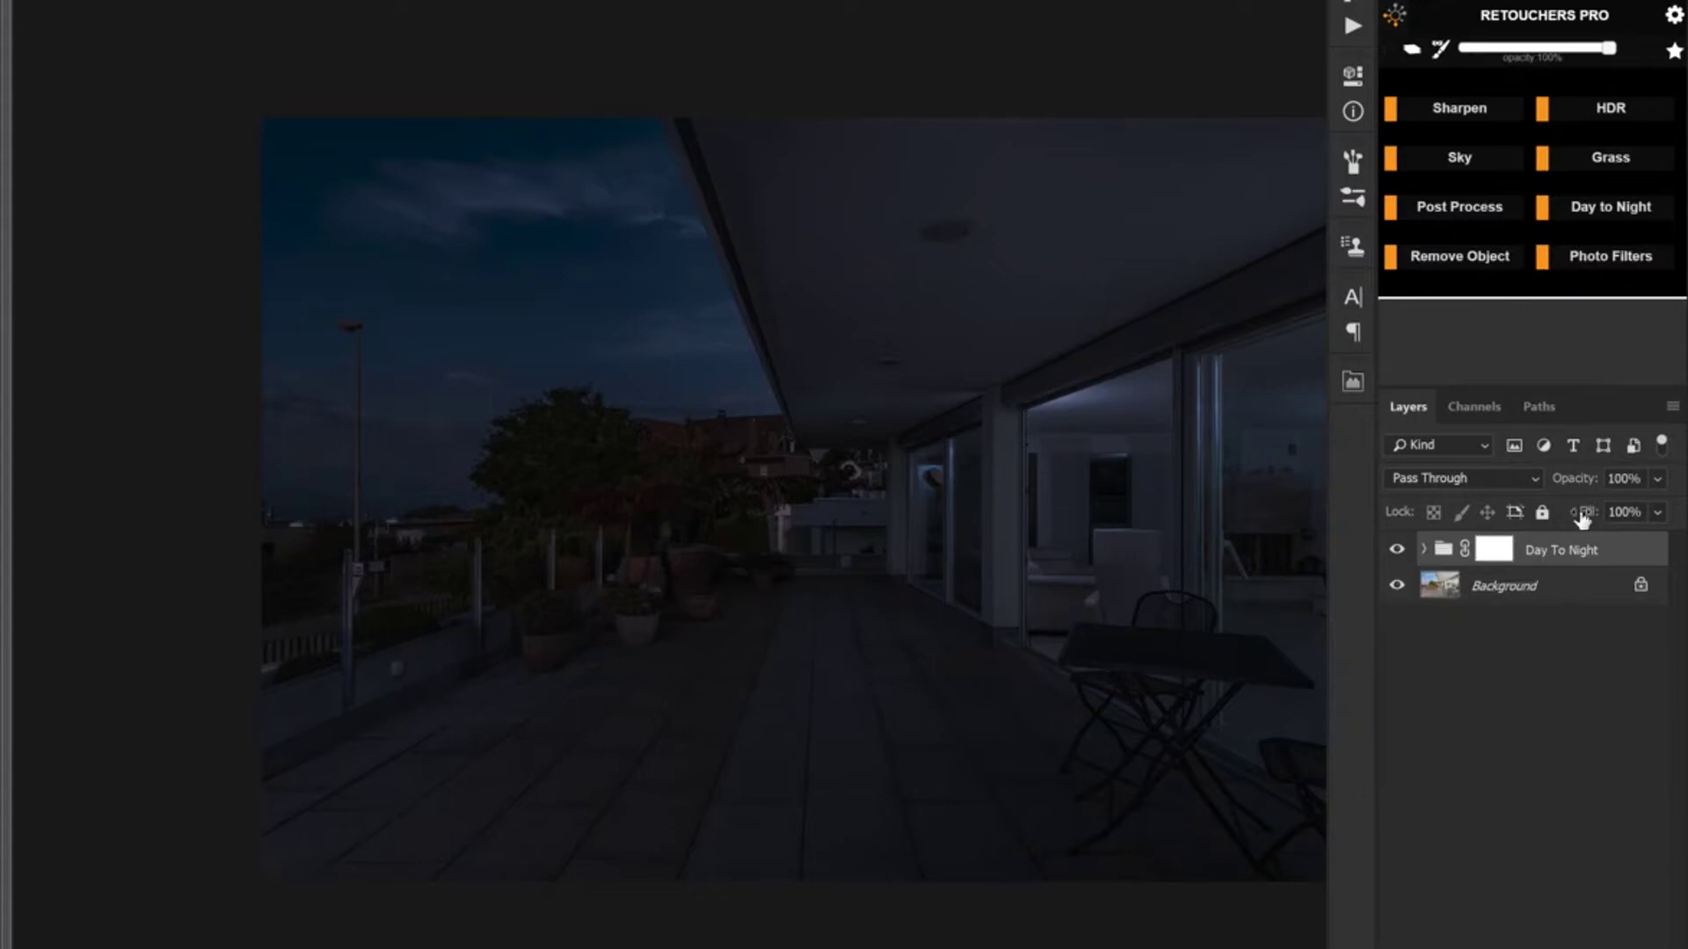
pyautogui.moveTo(1586, 486); pyautogui.dragTo(1552, 484)
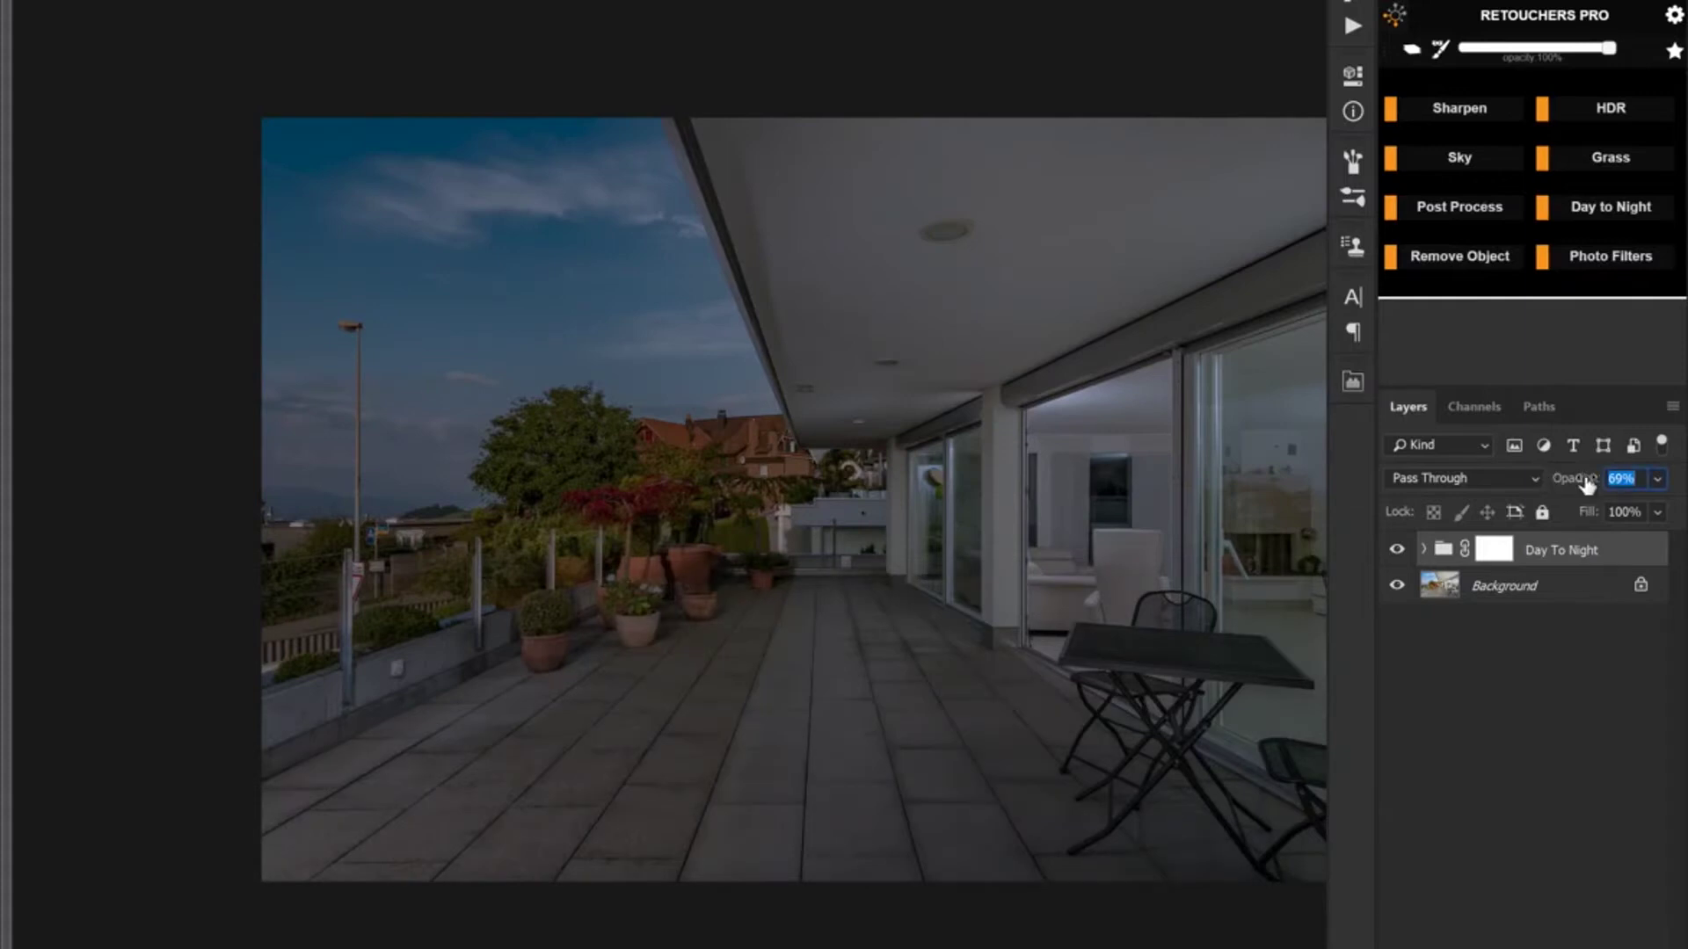
pyautogui.moveTo(1584, 486); pyautogui.dragTo(1541, 475)
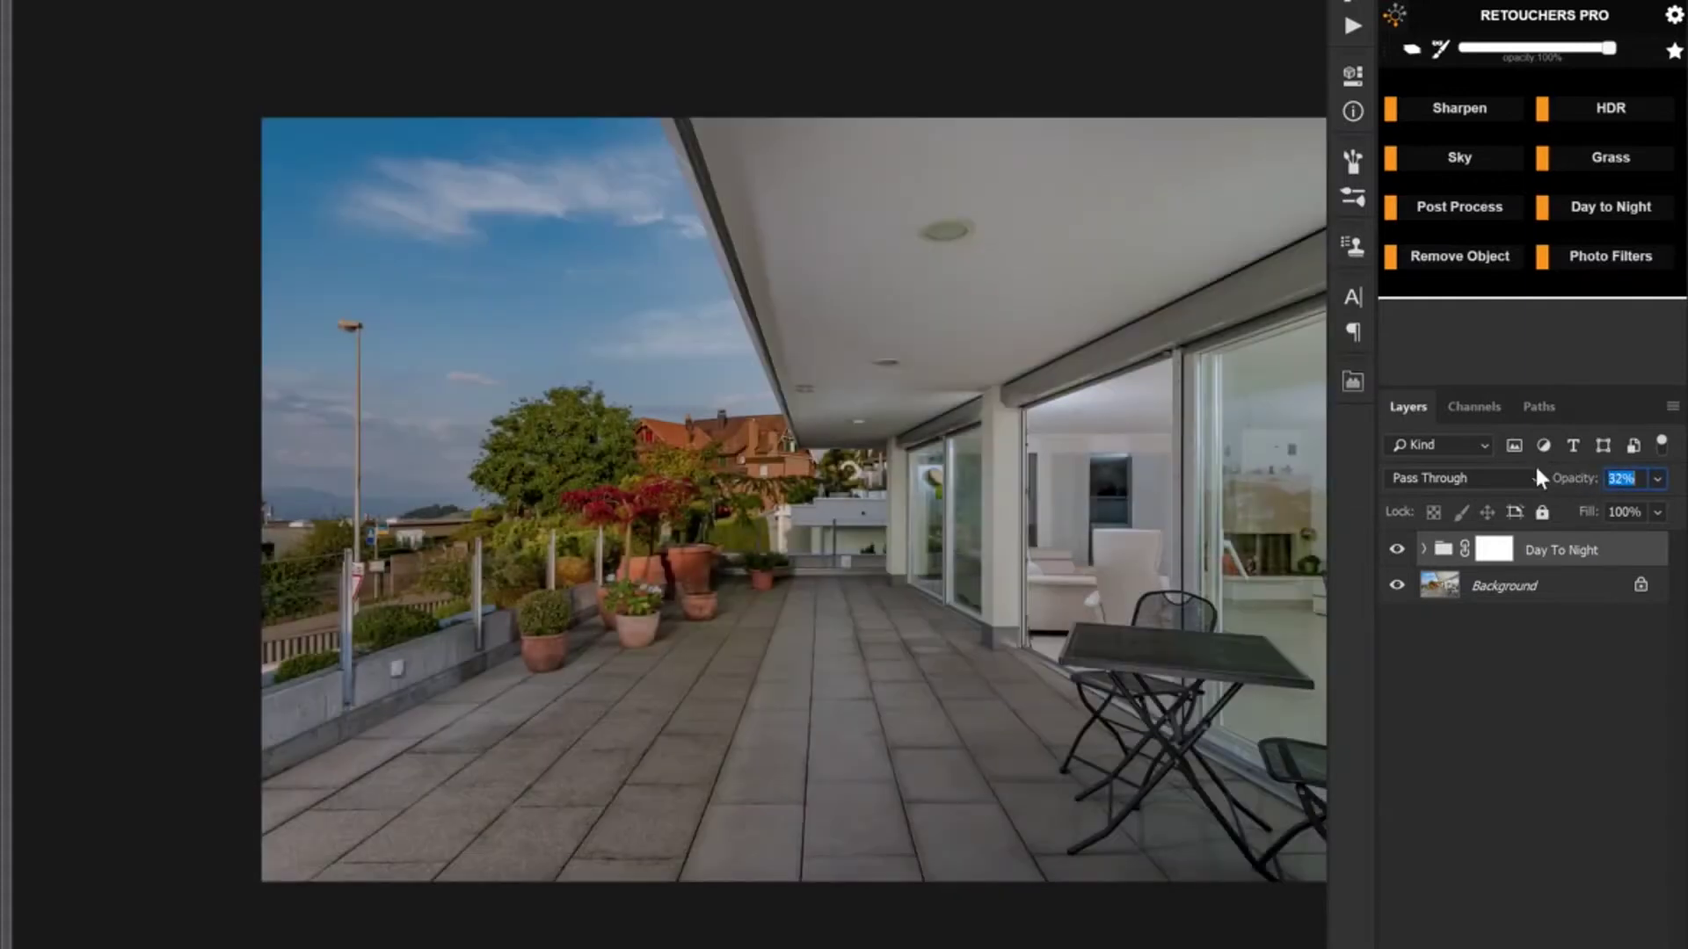
# Apply the Window Lighting effect and move its Background copy layer above the Day To Night group
pyautogui.click(1595, 211)
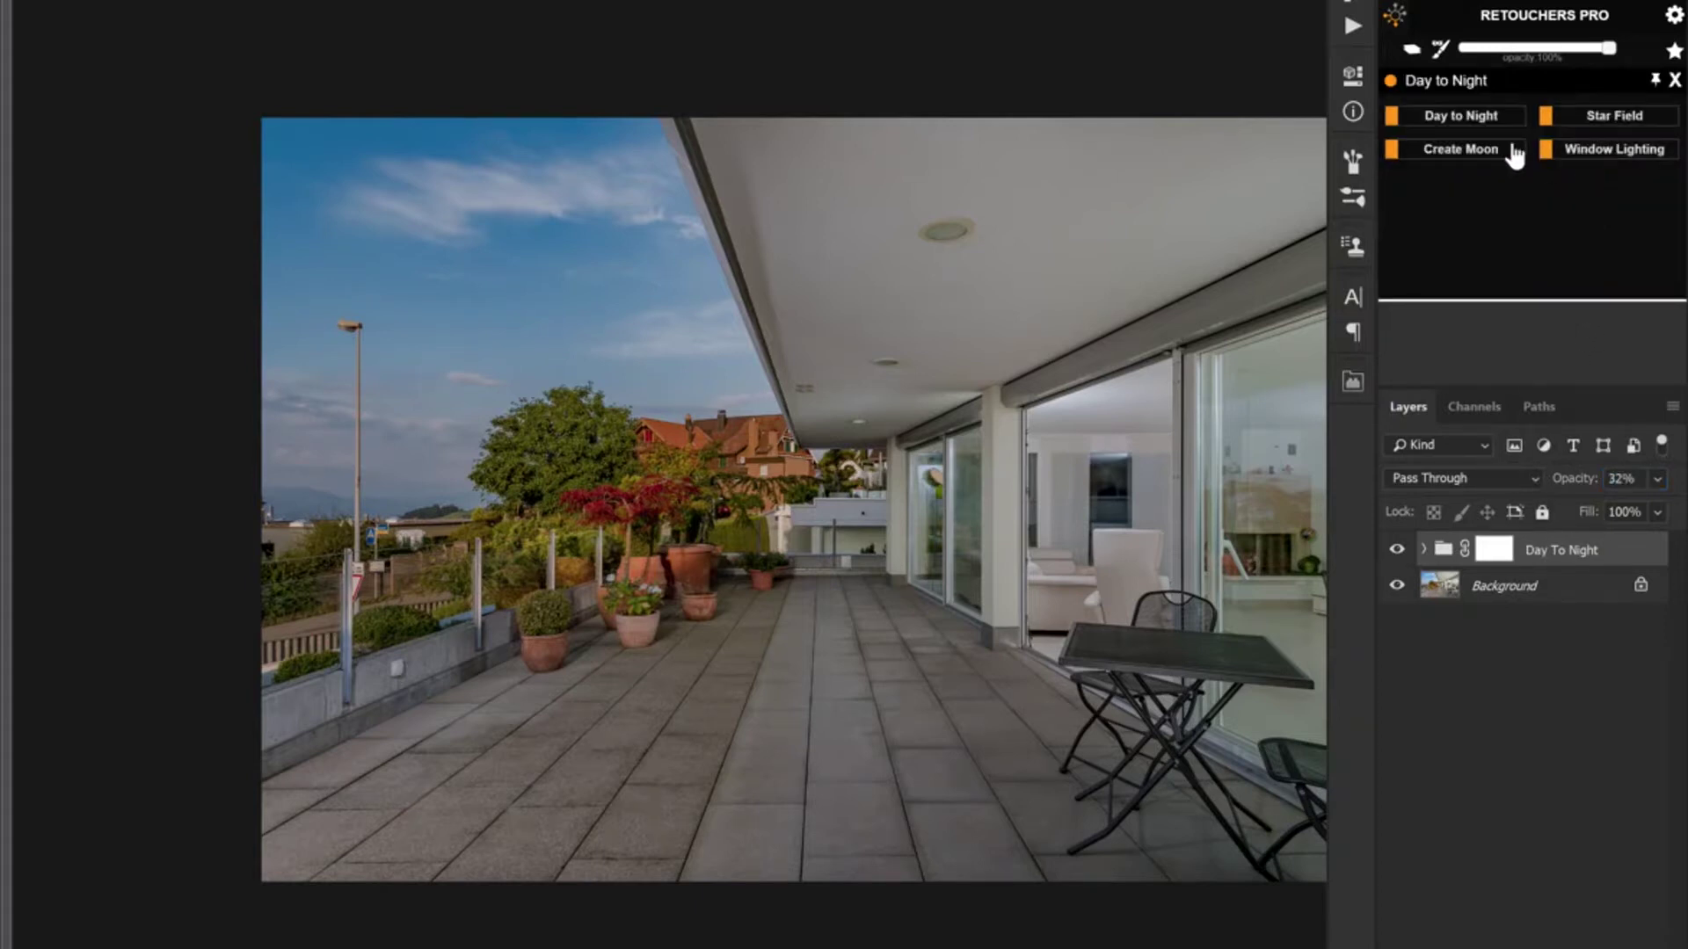
pyautogui.click(1584, 157)
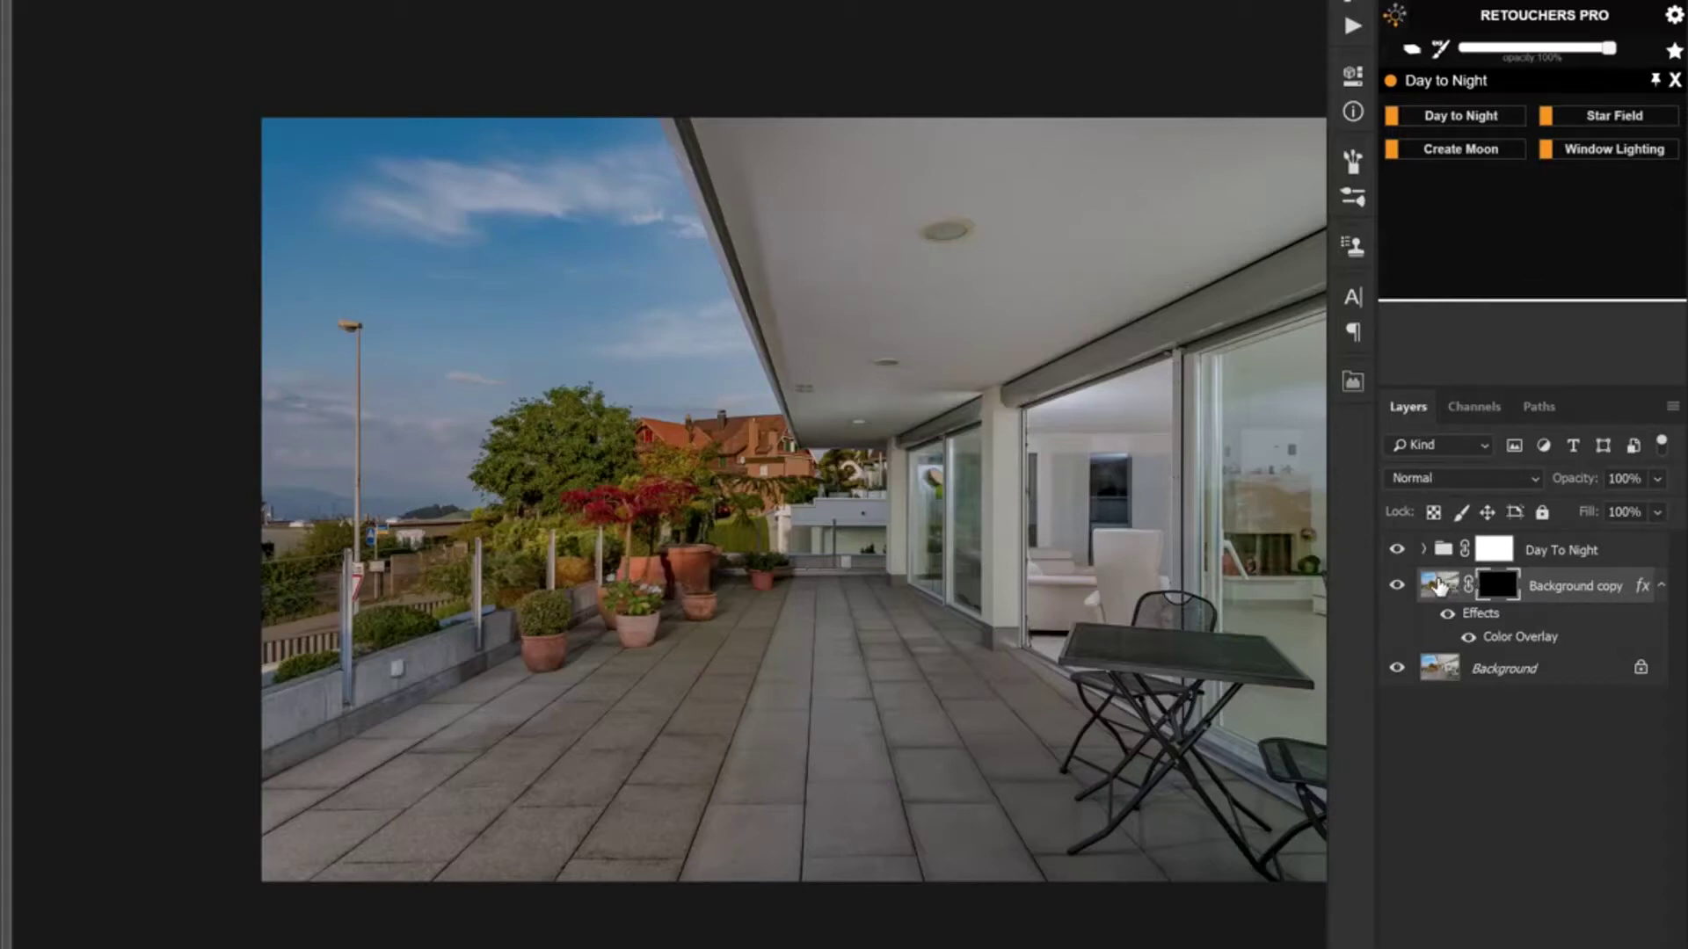
pyautogui.moveTo(1442, 587); pyautogui.dragTo(1452, 532)
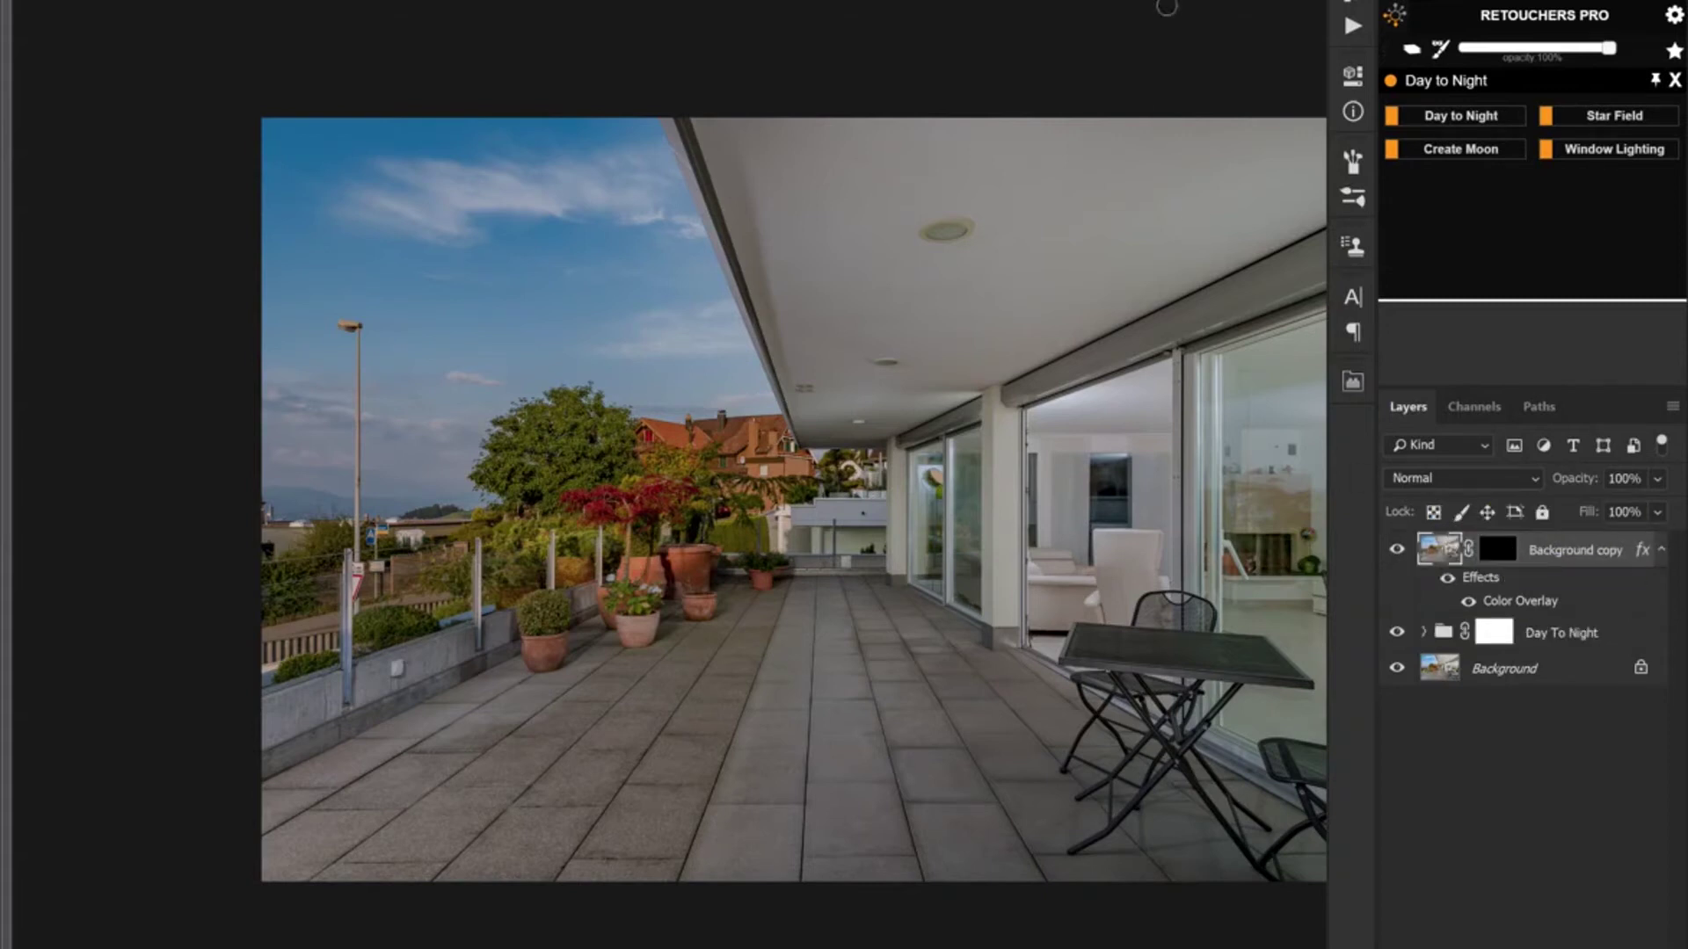
pyautogui.press('Tab')
pyautogui.press('Tab')
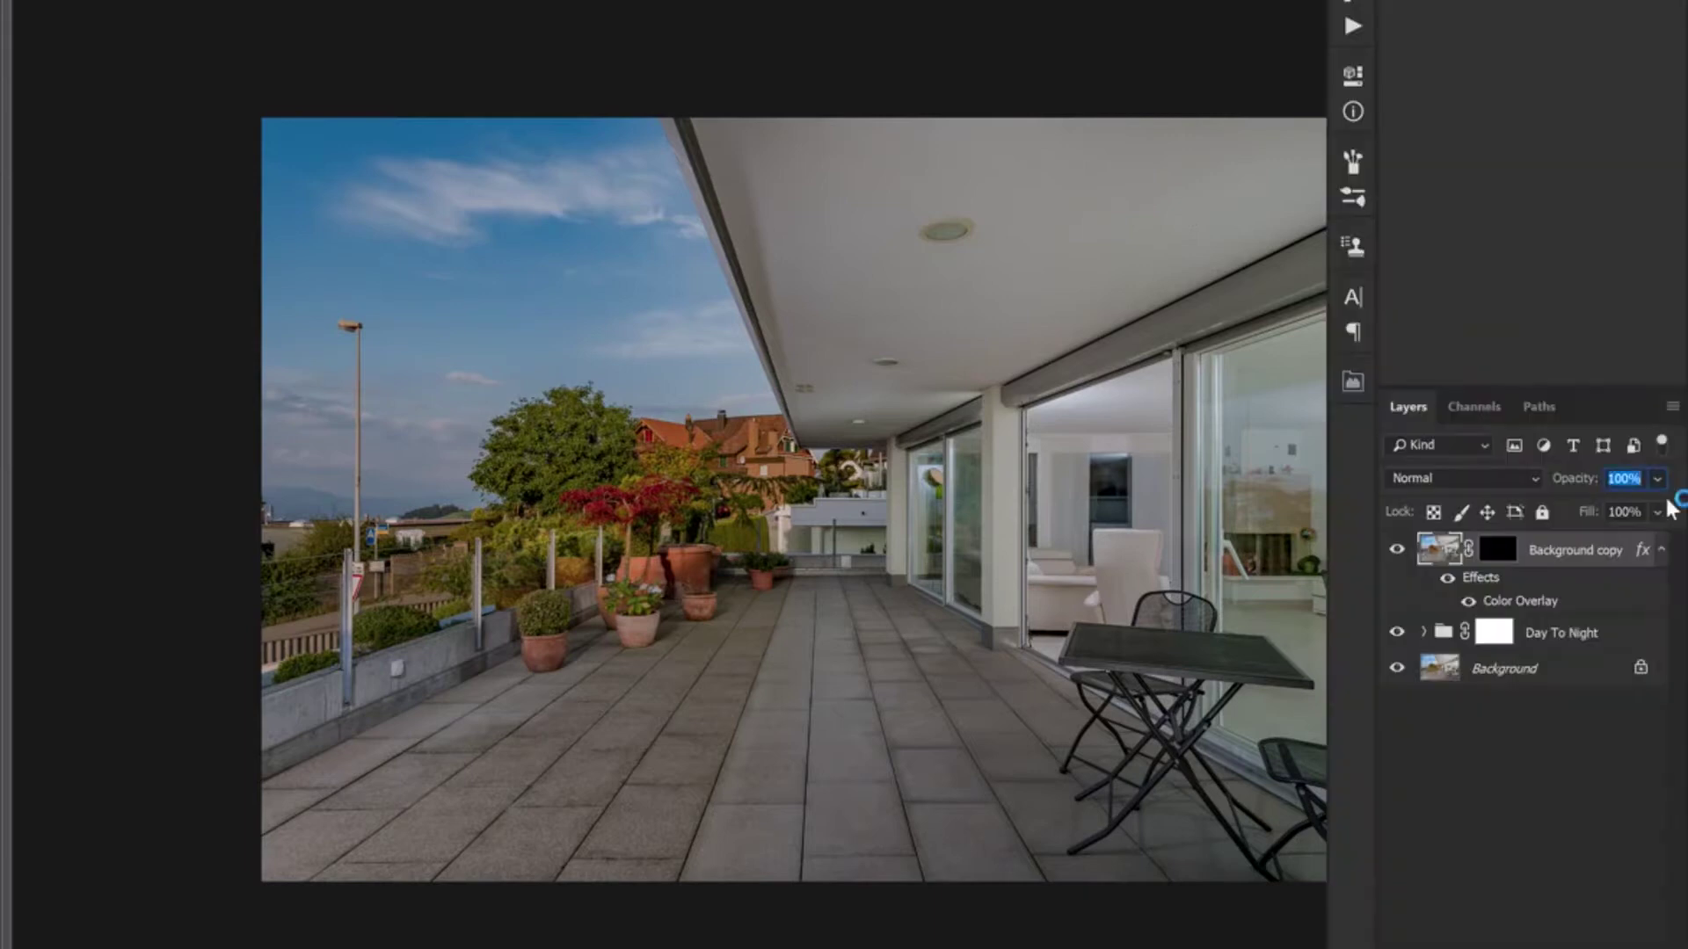
# Switch to the Polygonal Lasso tool for outlining the glass areas of the terrace windows
pyautogui.click(1584, 564)
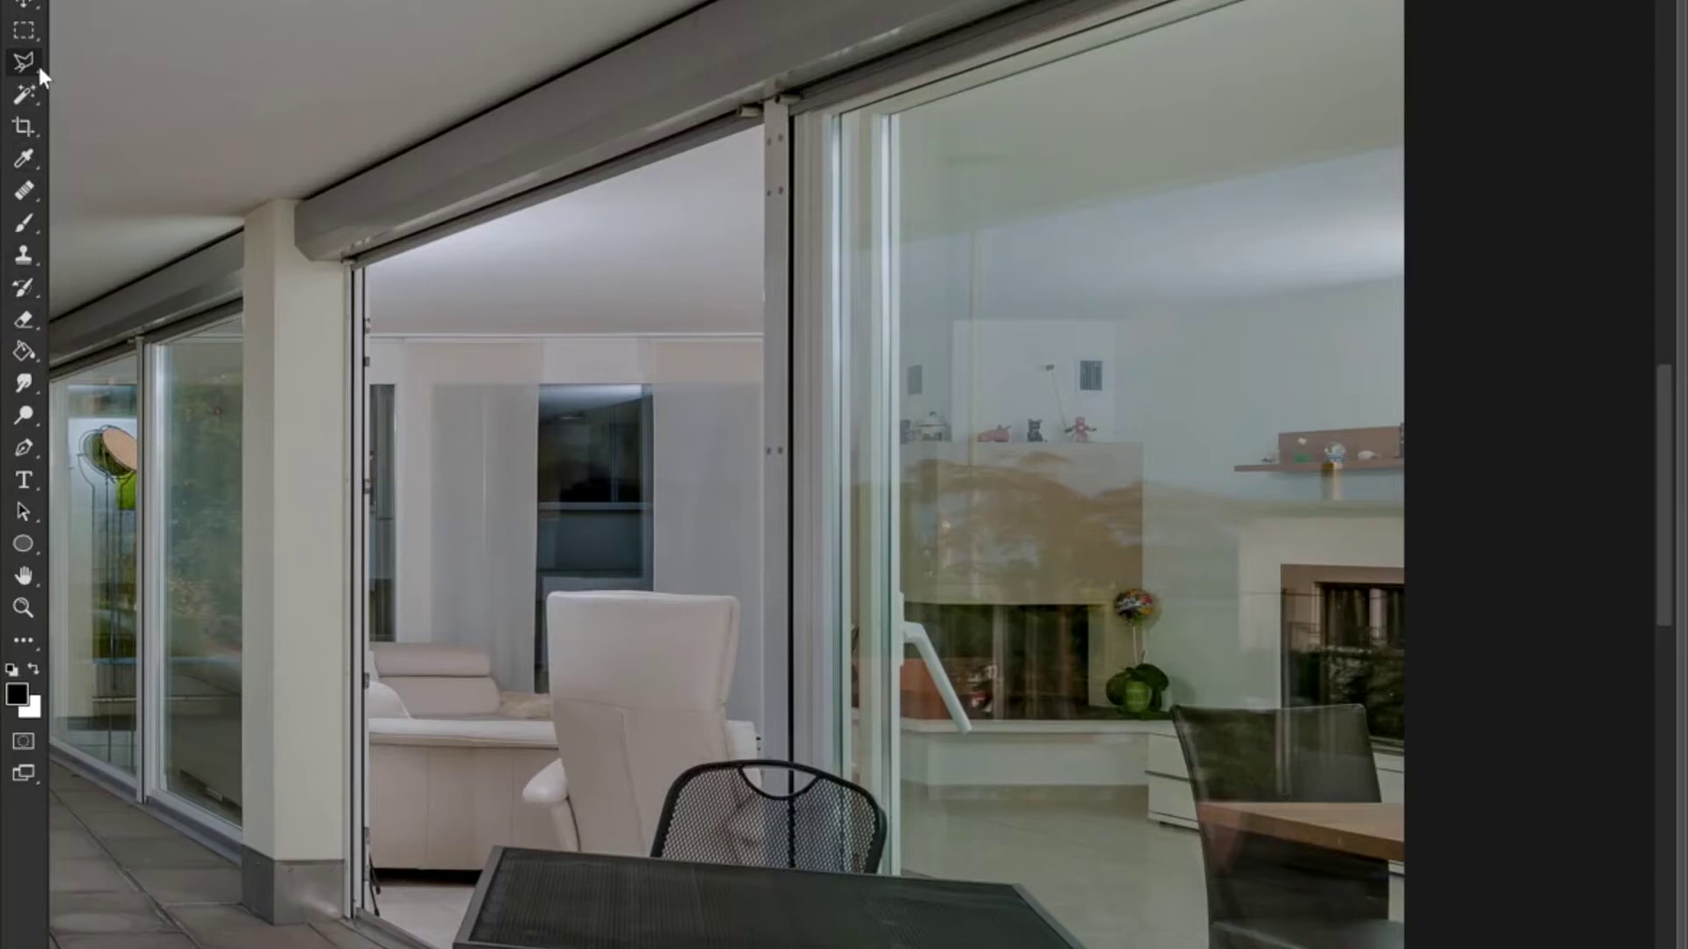
pyautogui.rightClick(28, 58)
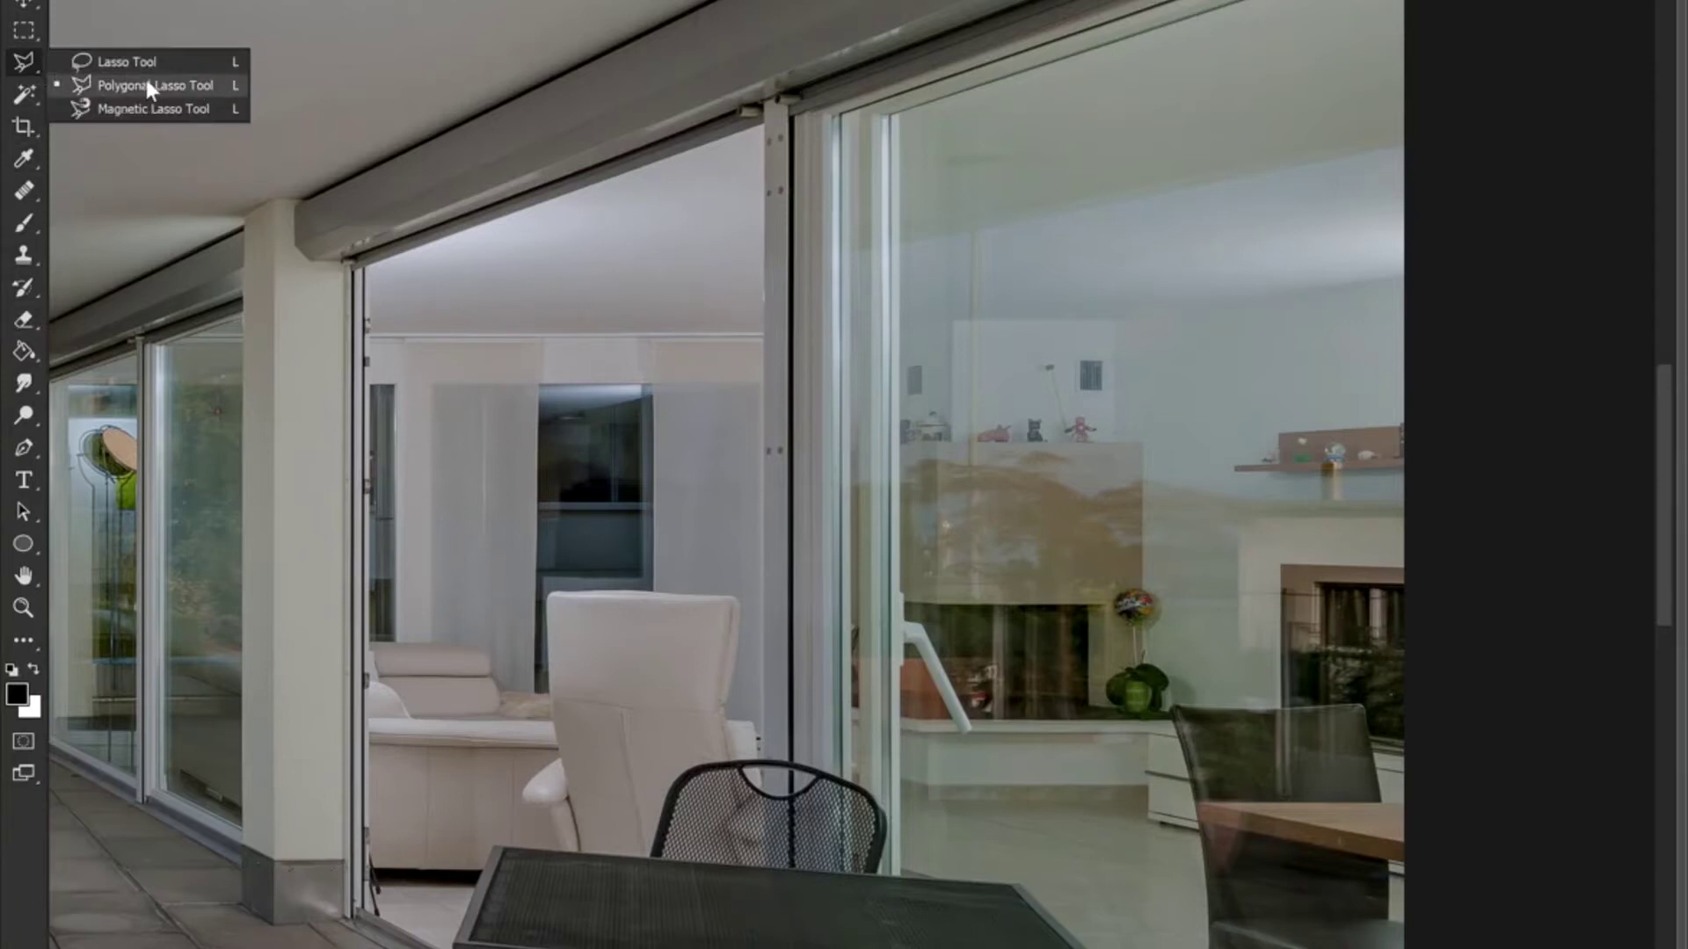
pyautogui.click(178, 85)
pyautogui.press('Tab')
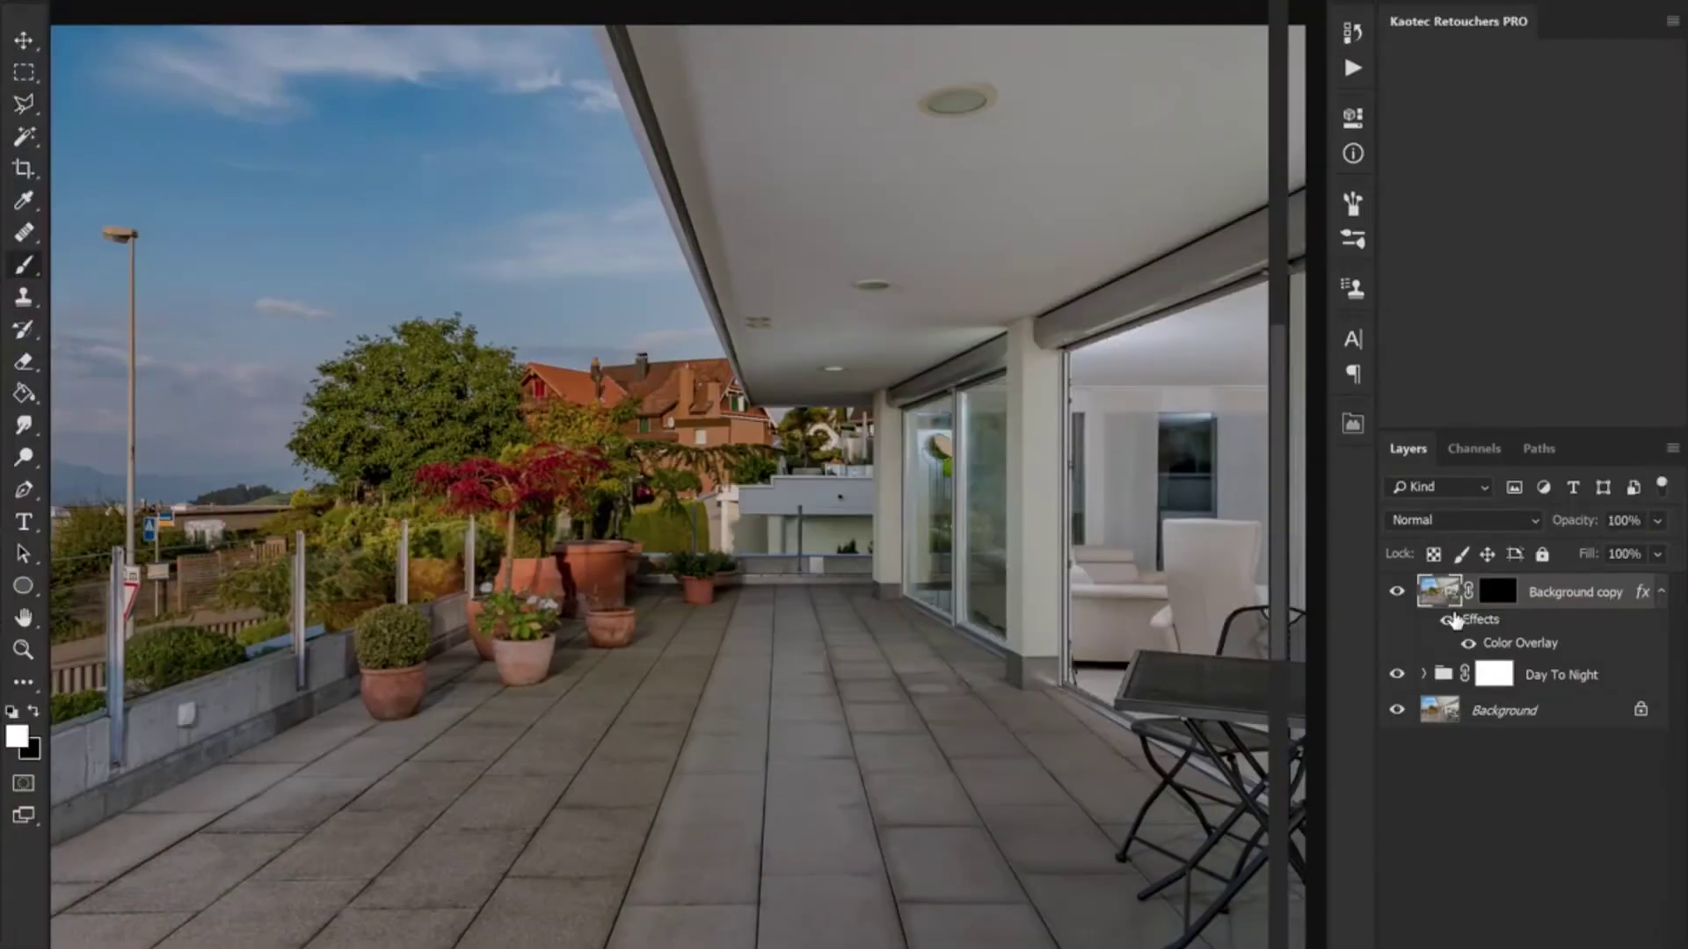
# Paint white on the Background copy's layer mask with an enlarged brush across all selected window panes to reveal the warm lighting
pyautogui.click(1500, 594)
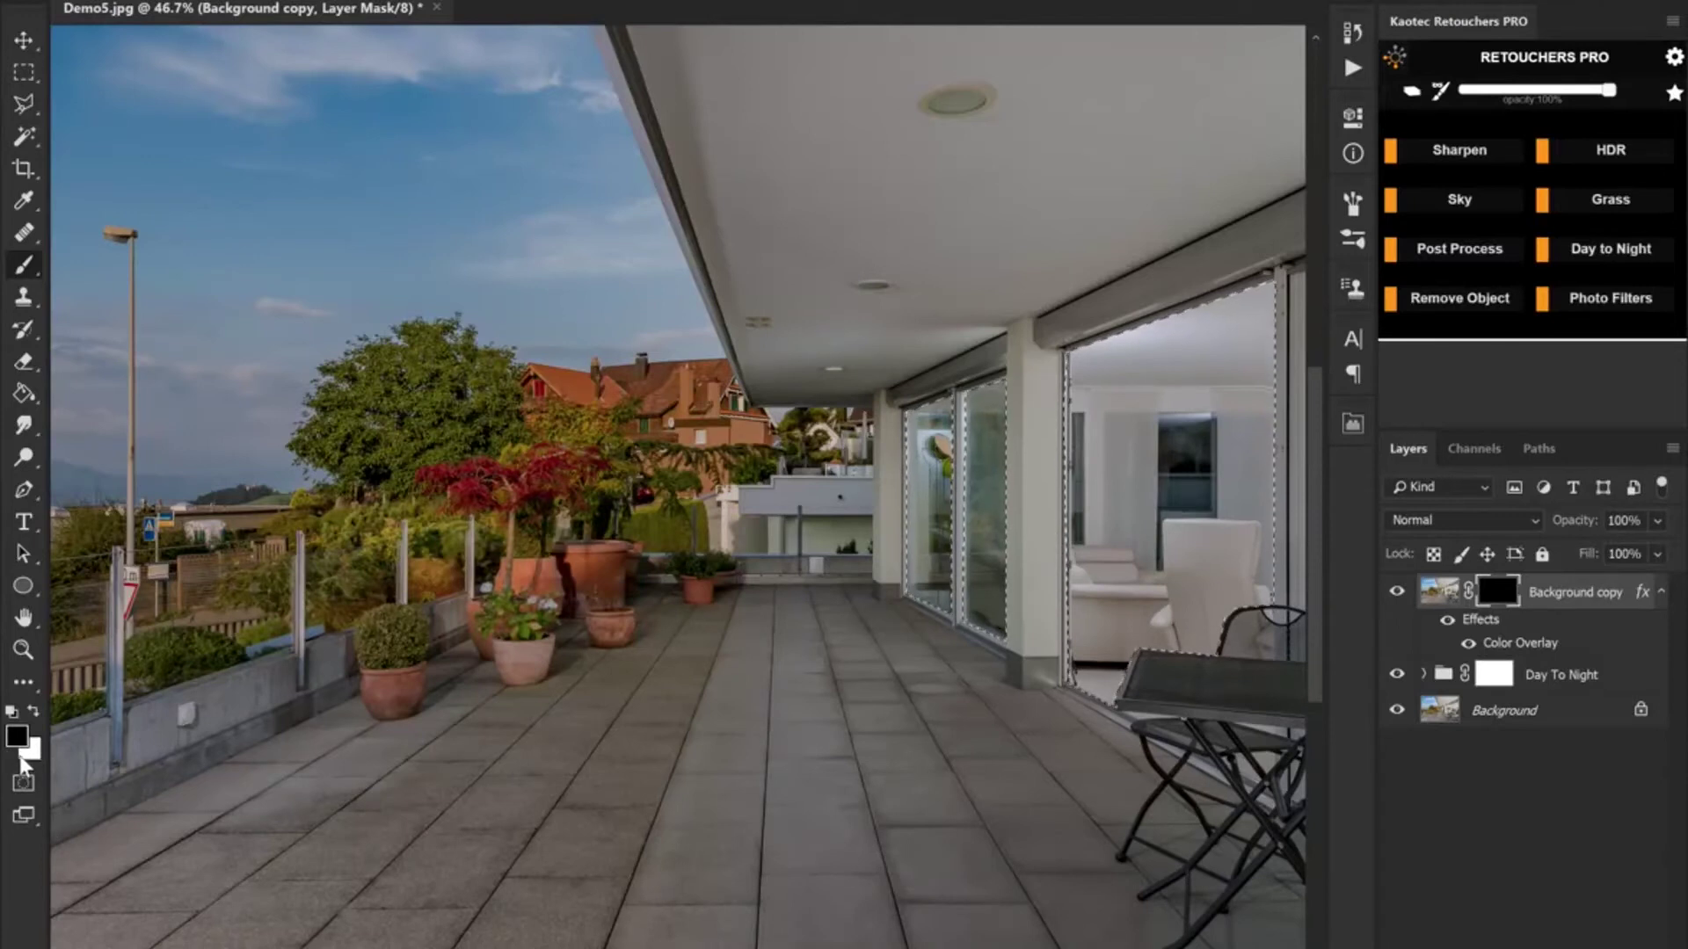
pyautogui.press('x')
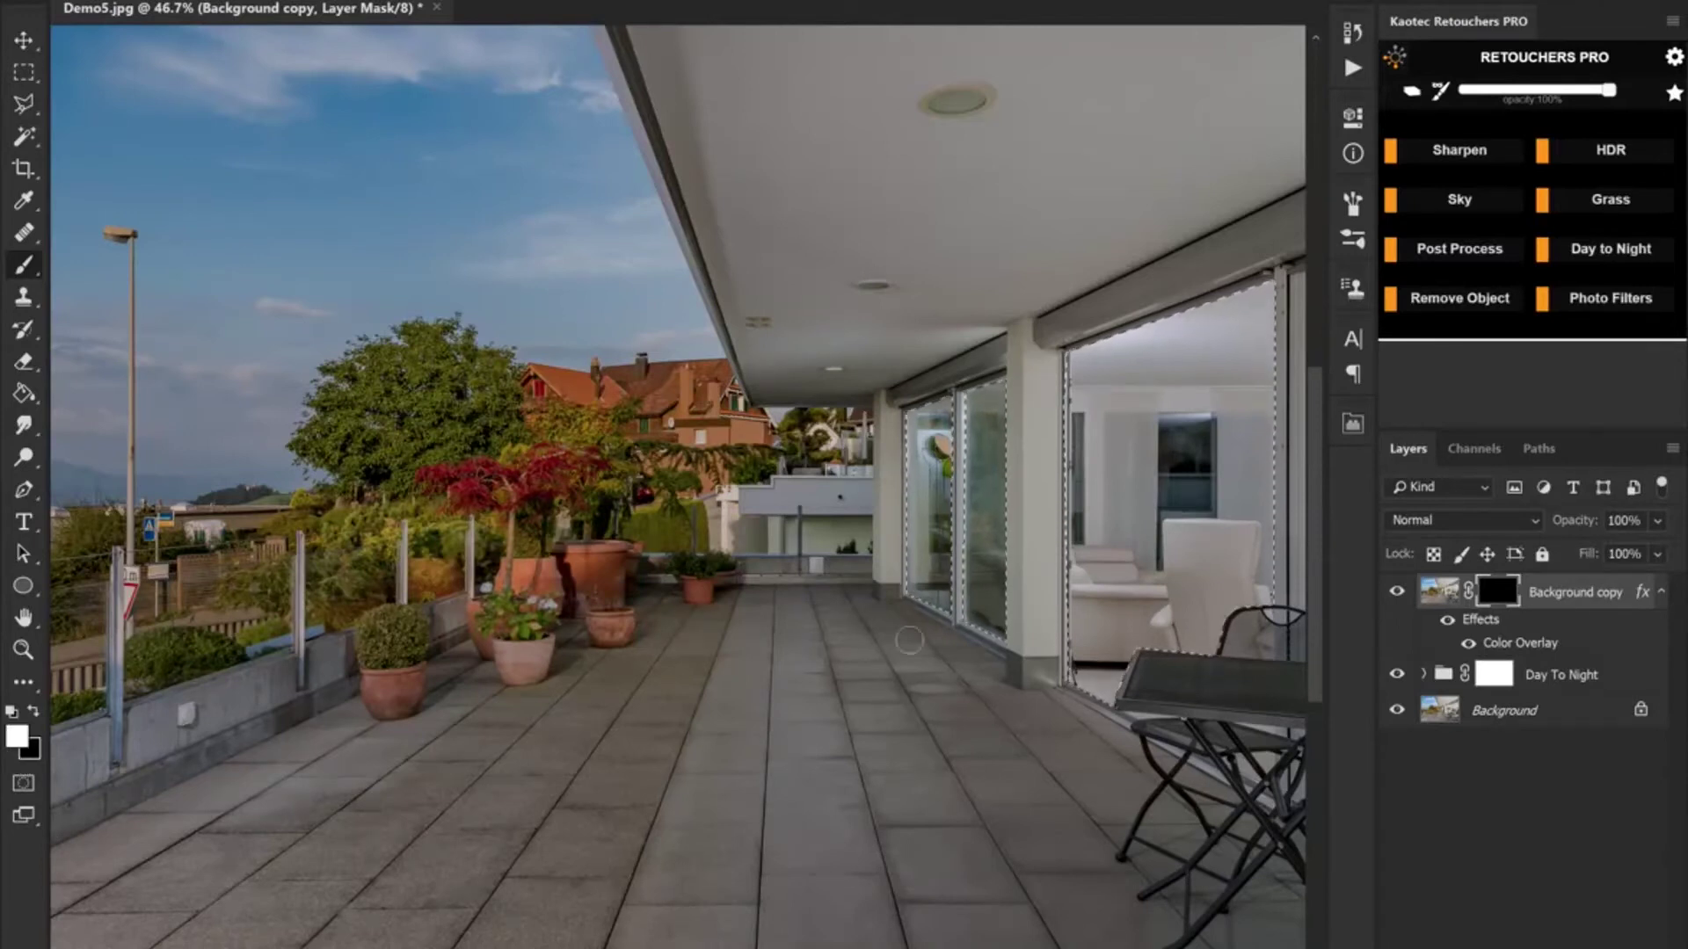
pyautogui.hscroll(10, 909, 639)
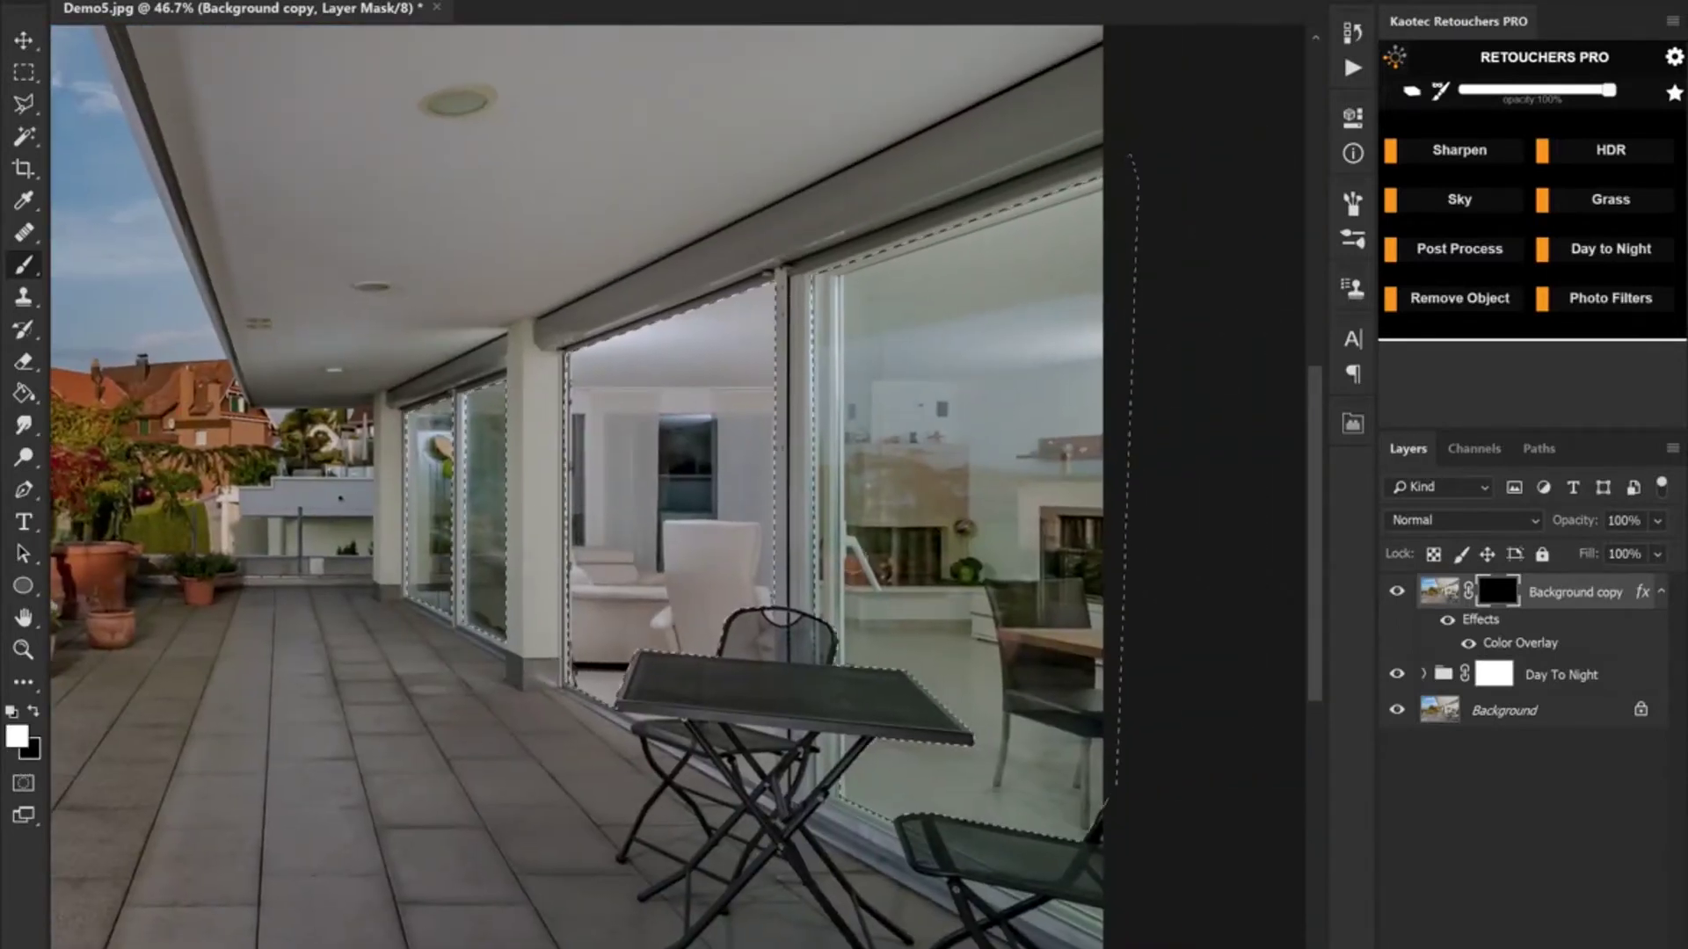
pyautogui.moveTo(893, 550); pyautogui.dragTo(923, 562)
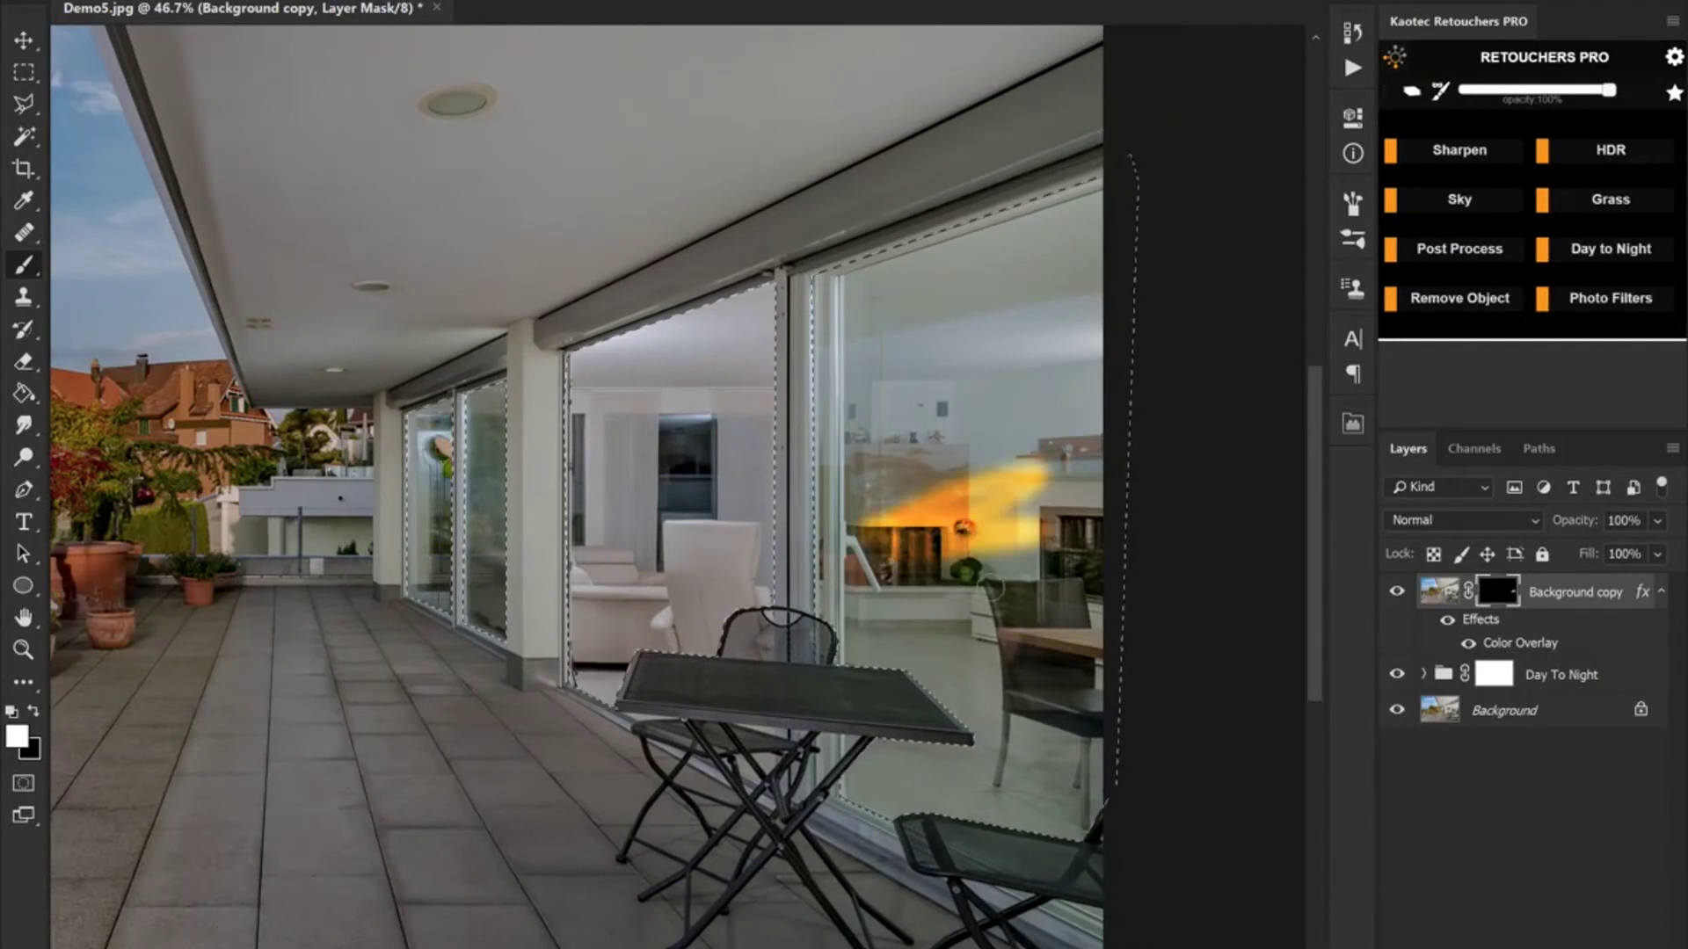
pyautogui.press(']')
pyautogui.press(']')
pyautogui.press(']')
pyautogui.press(']')
pyautogui.press(']')
pyautogui.press(']')
pyautogui.press(']')
pyautogui.press(']')
pyautogui.moveTo(1020, 606)
pyautogui.mouseDown()
pyautogui.moveTo(813, 488)
pyautogui.moveTo(769, 278)
pyautogui.moveTo(1094, 838)
pyautogui.moveTo(774, 668)
pyautogui.moveTo(707, 717)
pyautogui.moveTo(993, 729)
pyautogui.moveTo(587, 365)
pyautogui.moveTo(616, 387)
pyautogui.moveTo(493, 422)
pyautogui.moveTo(866, 387)
pyautogui.moveTo(1096, 400)
pyautogui.mouseUp()
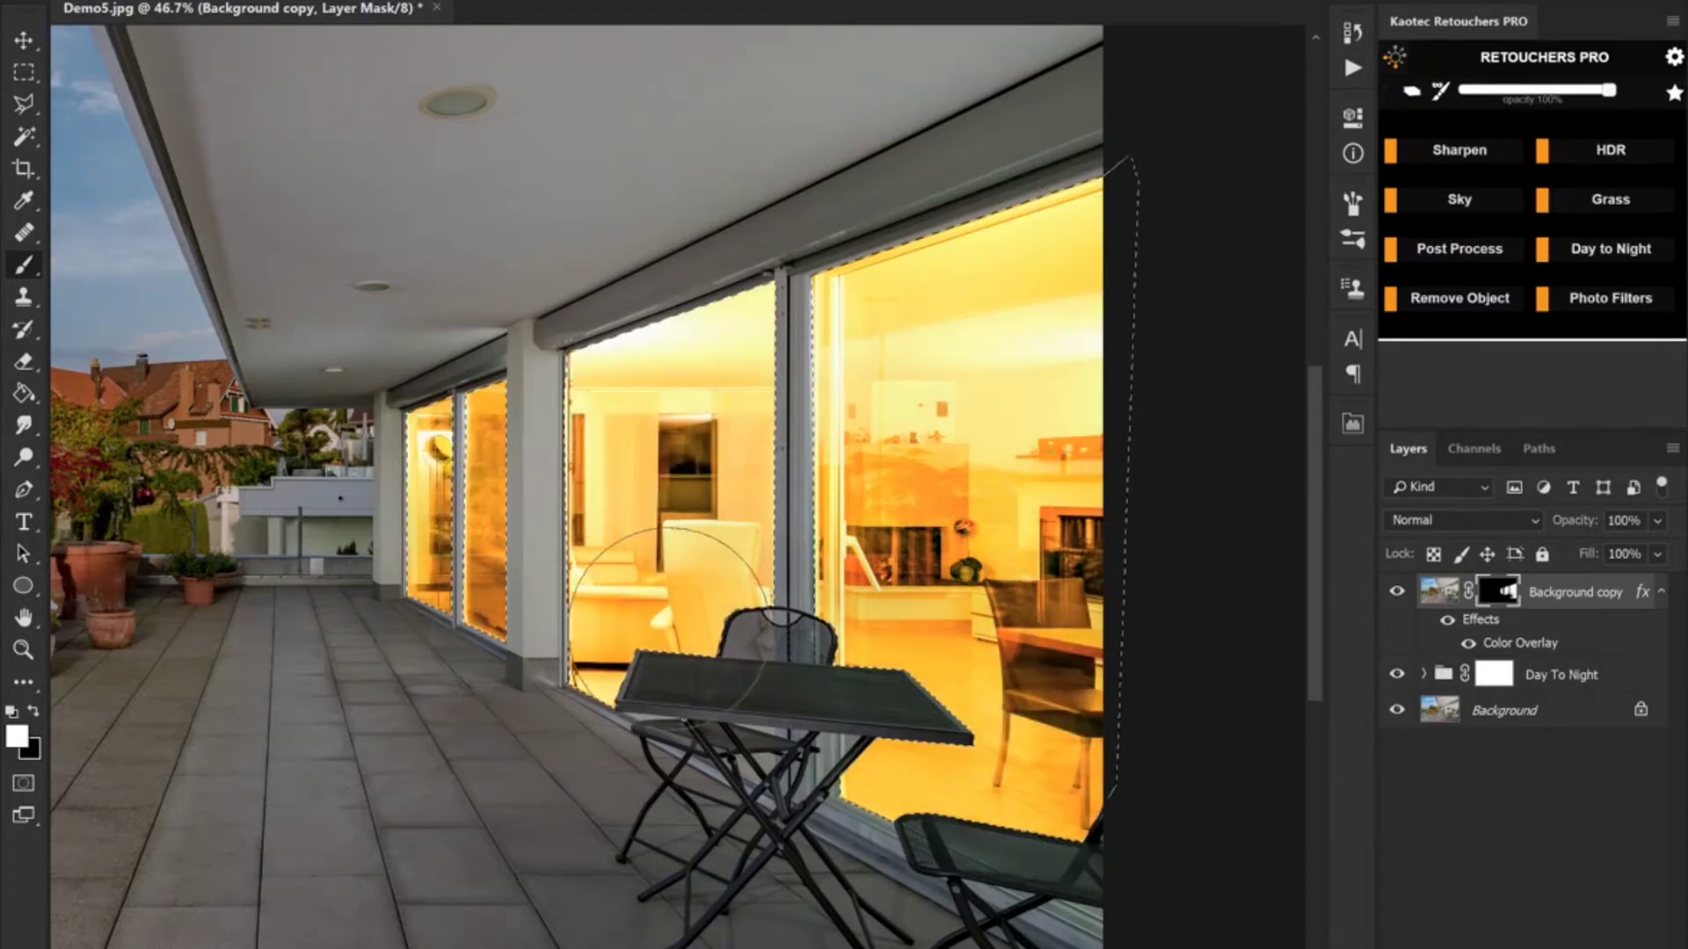
# Deselect the windows and paint a soft warm glow on the mask over the floor tiles along the windows
pyautogui.hotkey('ctrl', 'd')
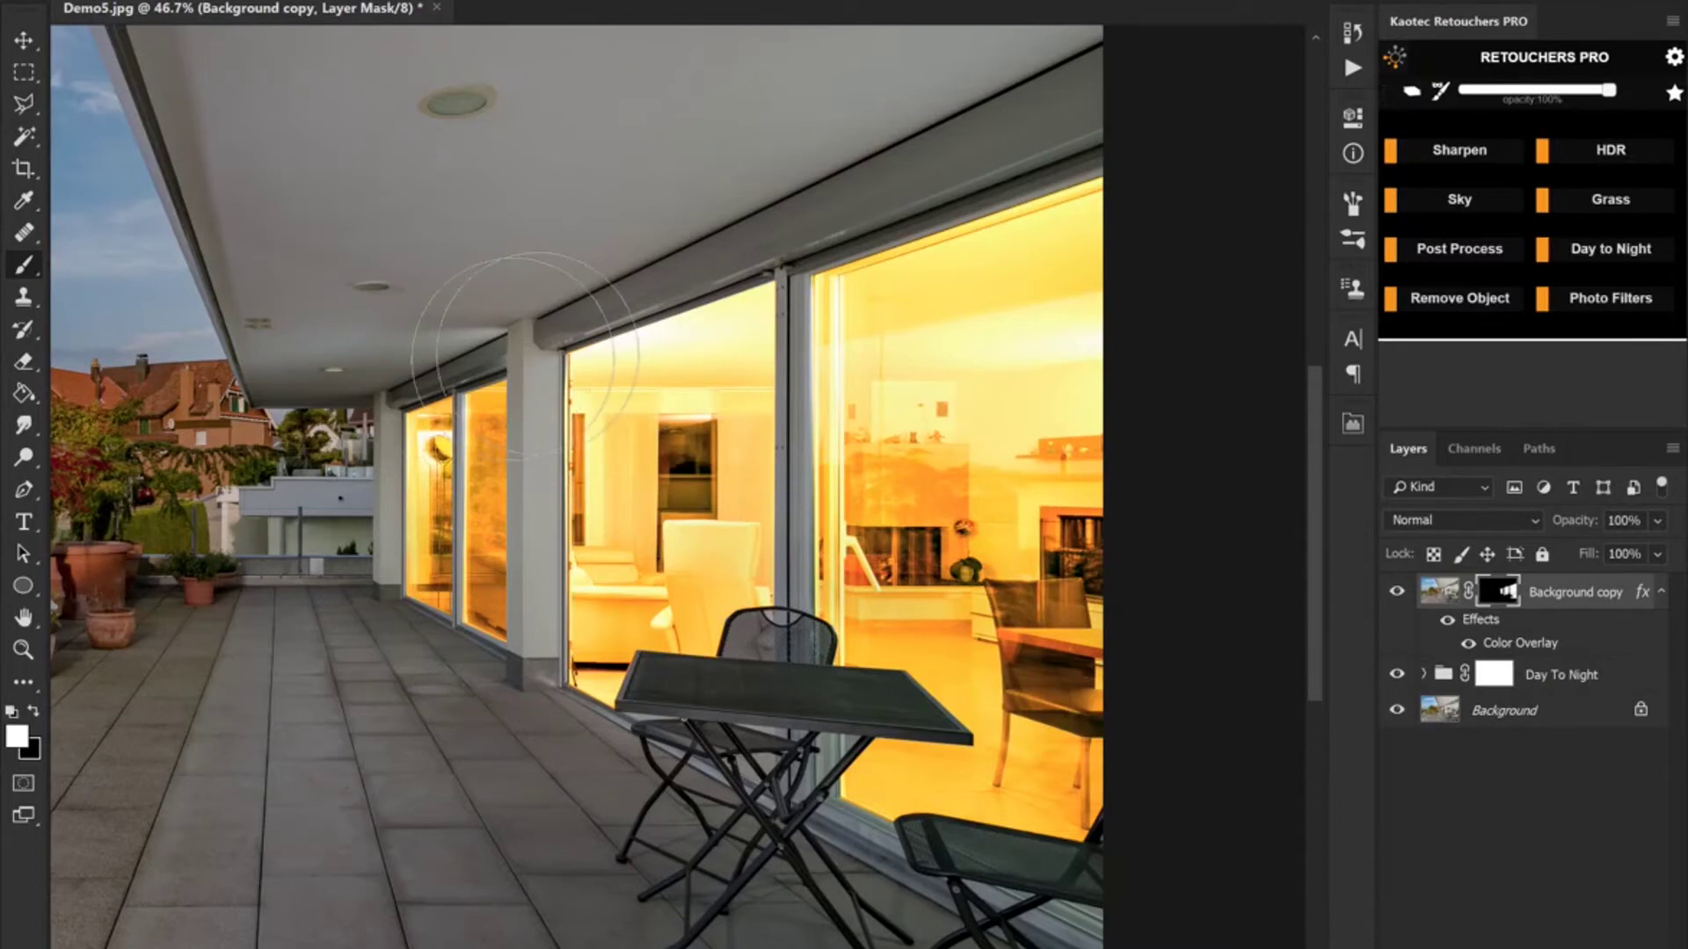
pyautogui.click(394, 358)
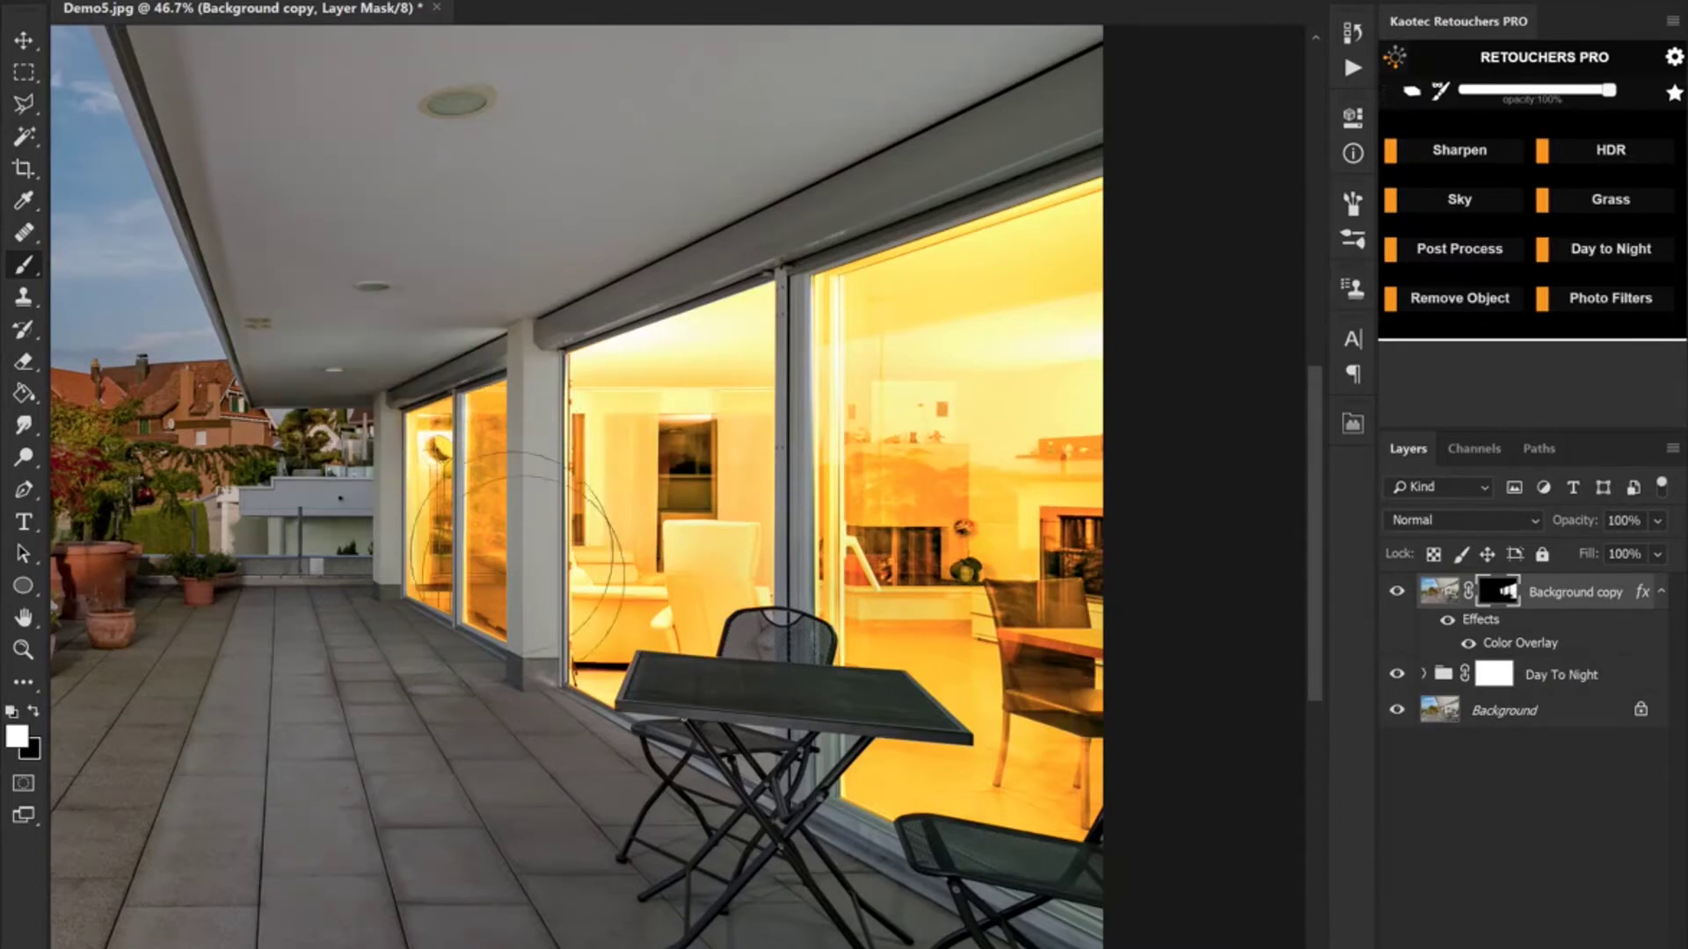
pyautogui.hotkey('ctrl', 'z')
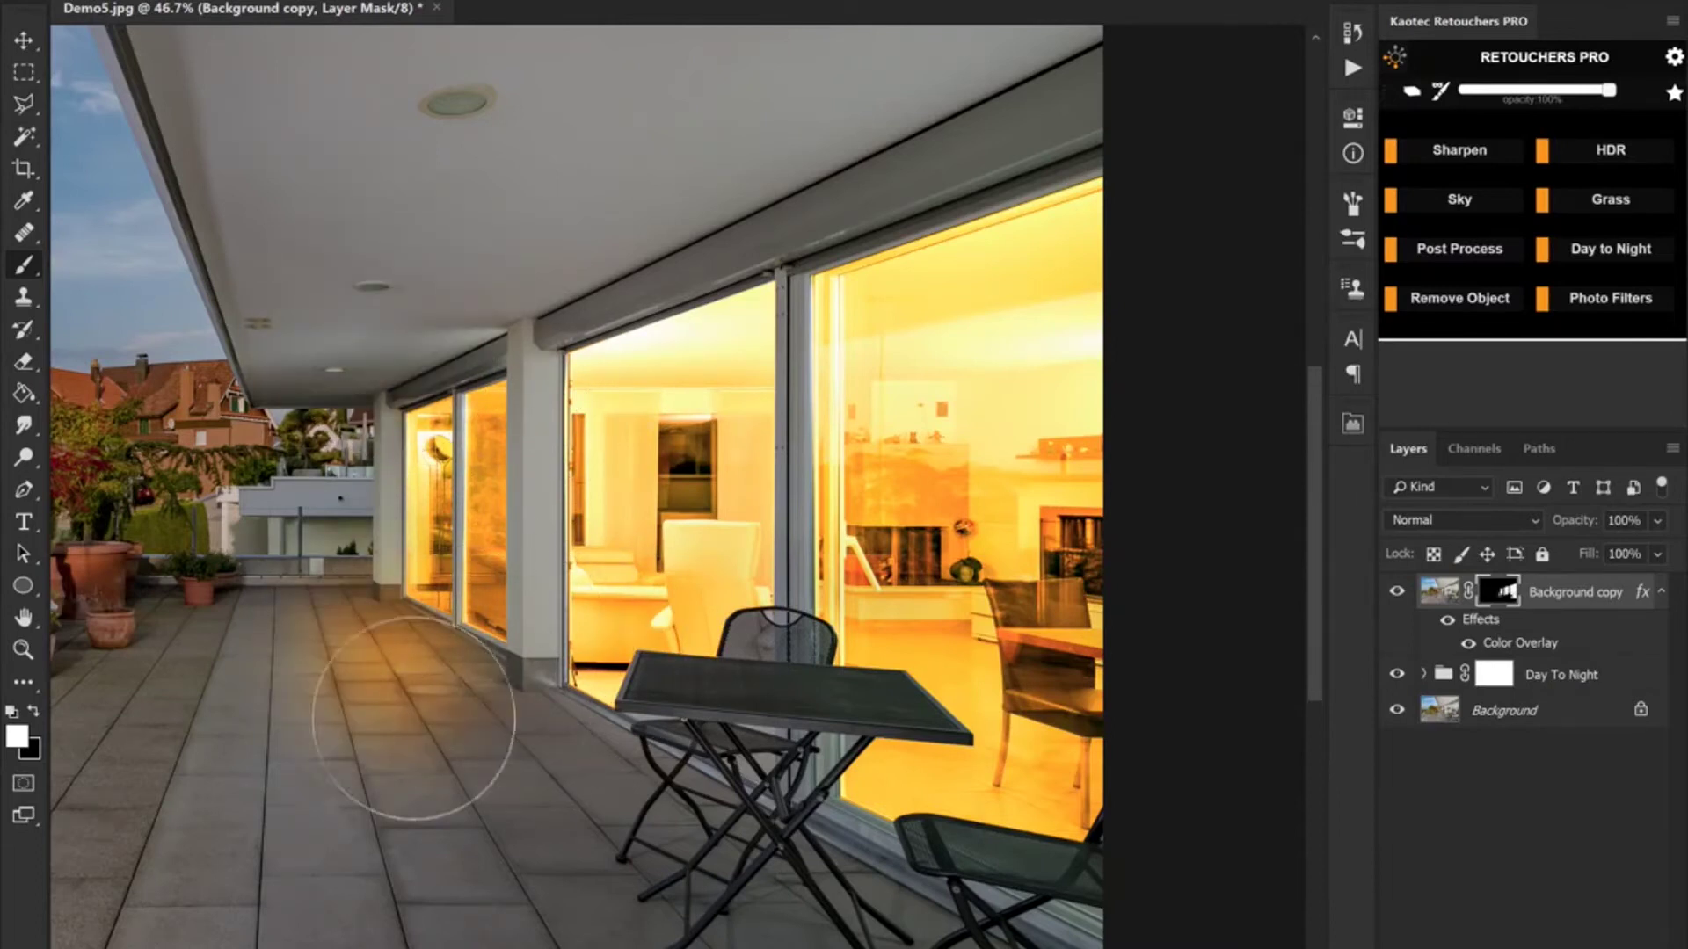
pyautogui.moveTo(528, 747); pyautogui.dragTo(573, 778)
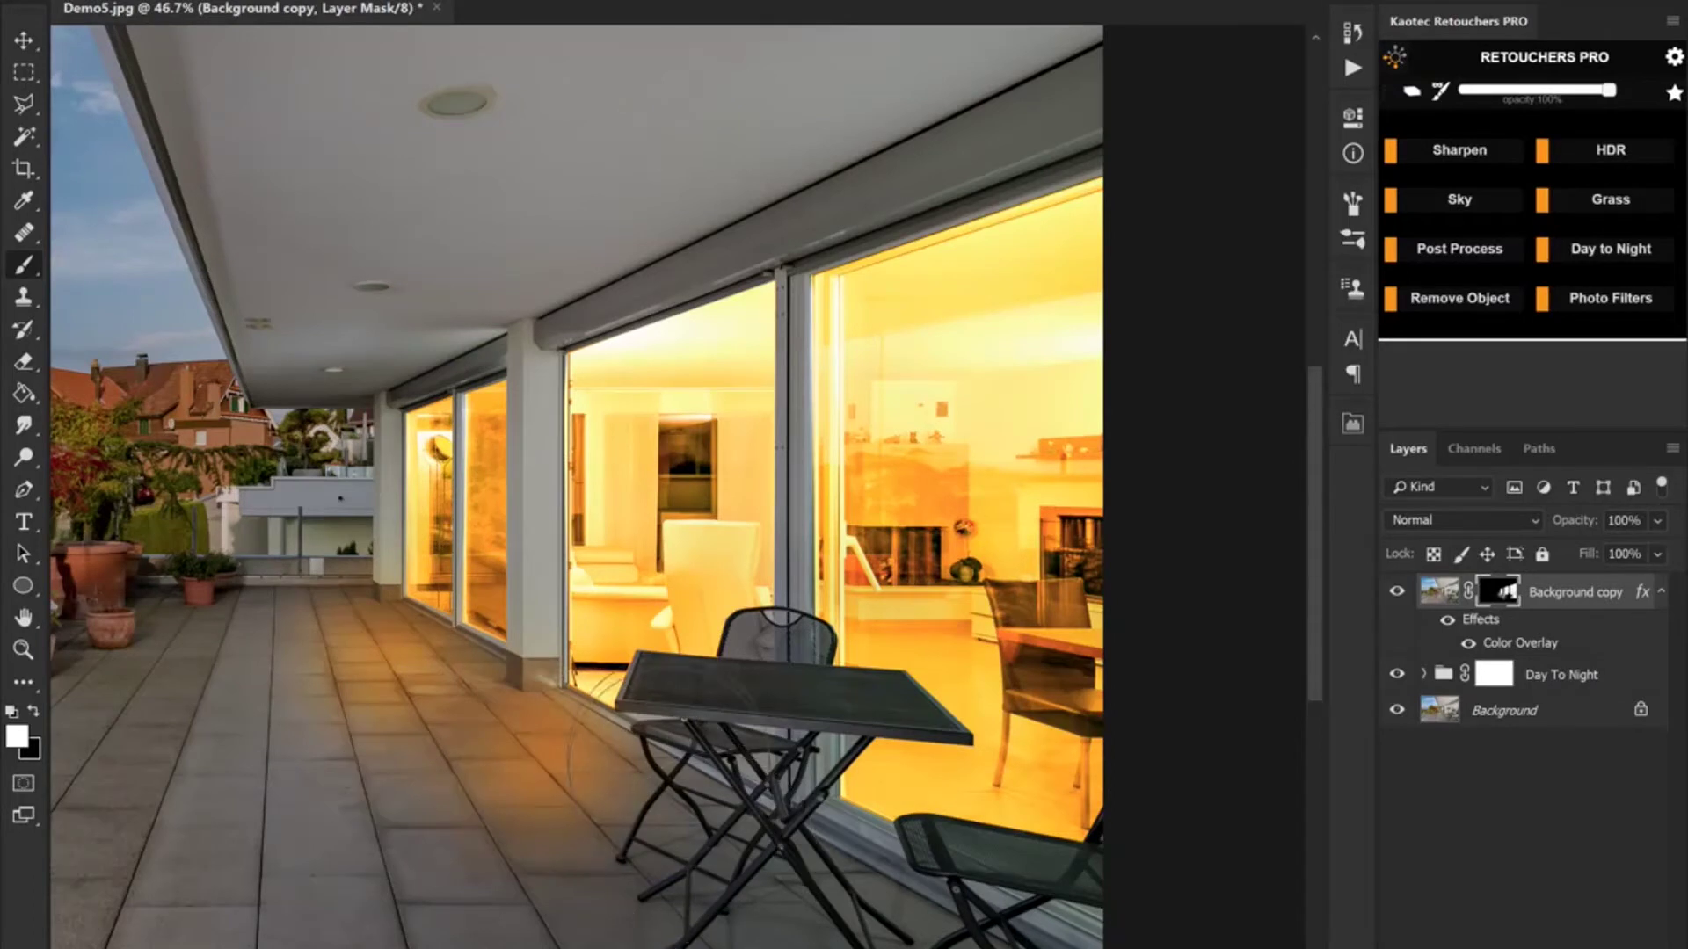
pyautogui.hotkey('ctrl', 'z')
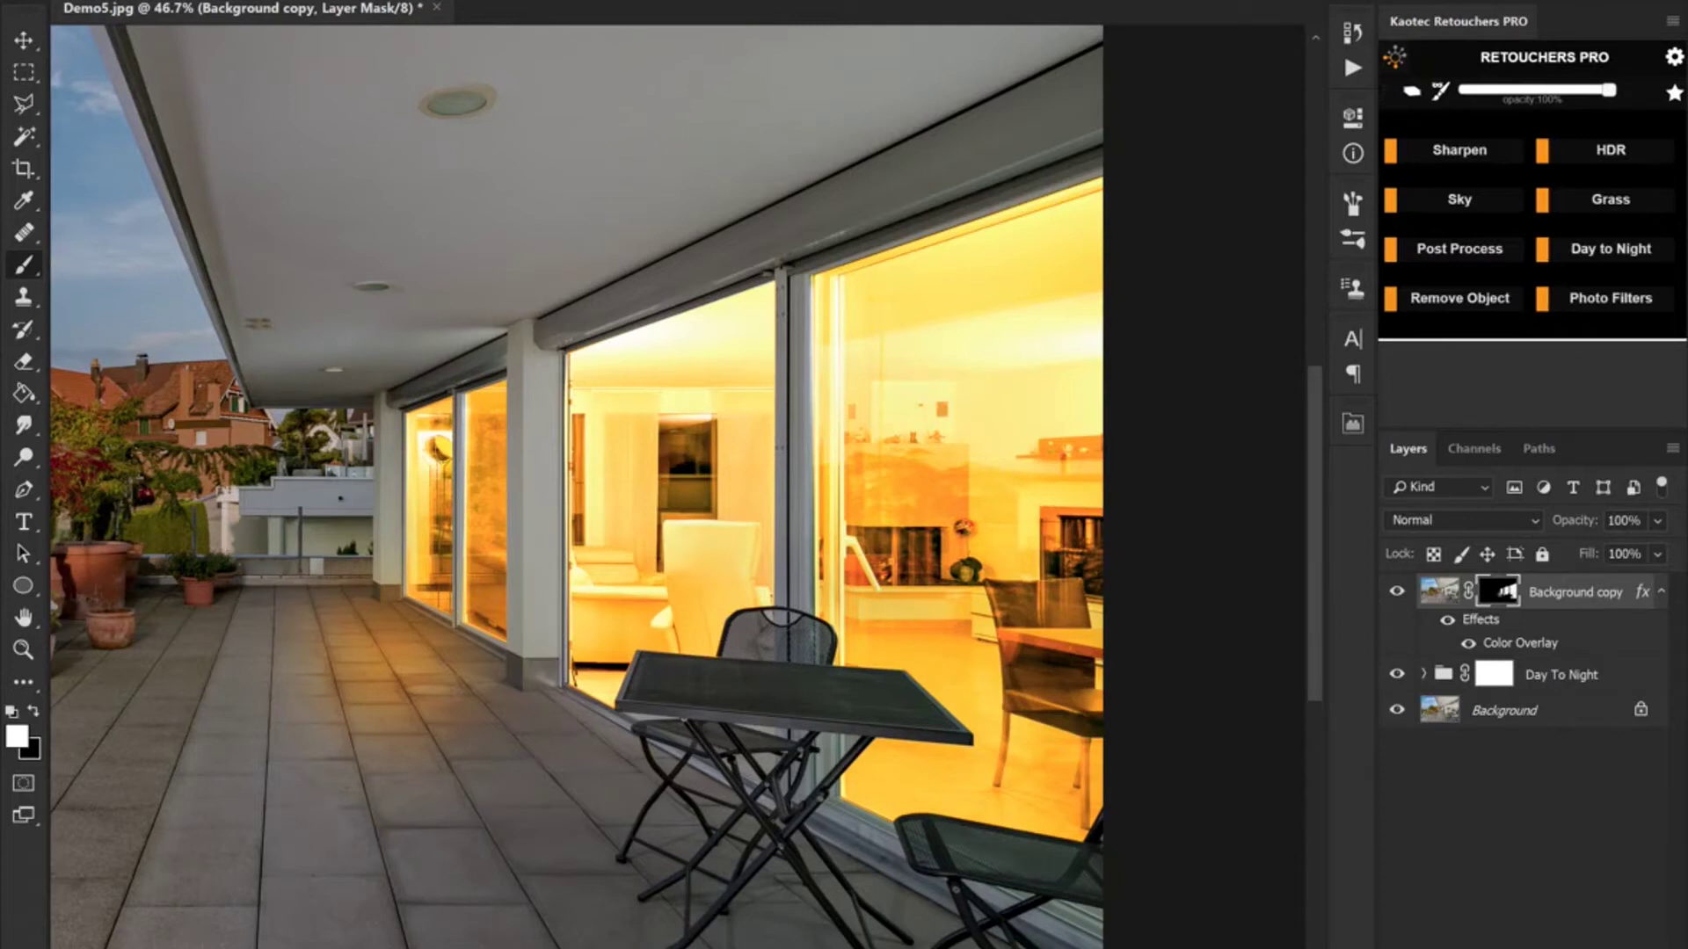
pyautogui.moveTo(546, 736); pyautogui.dragTo(694, 843)
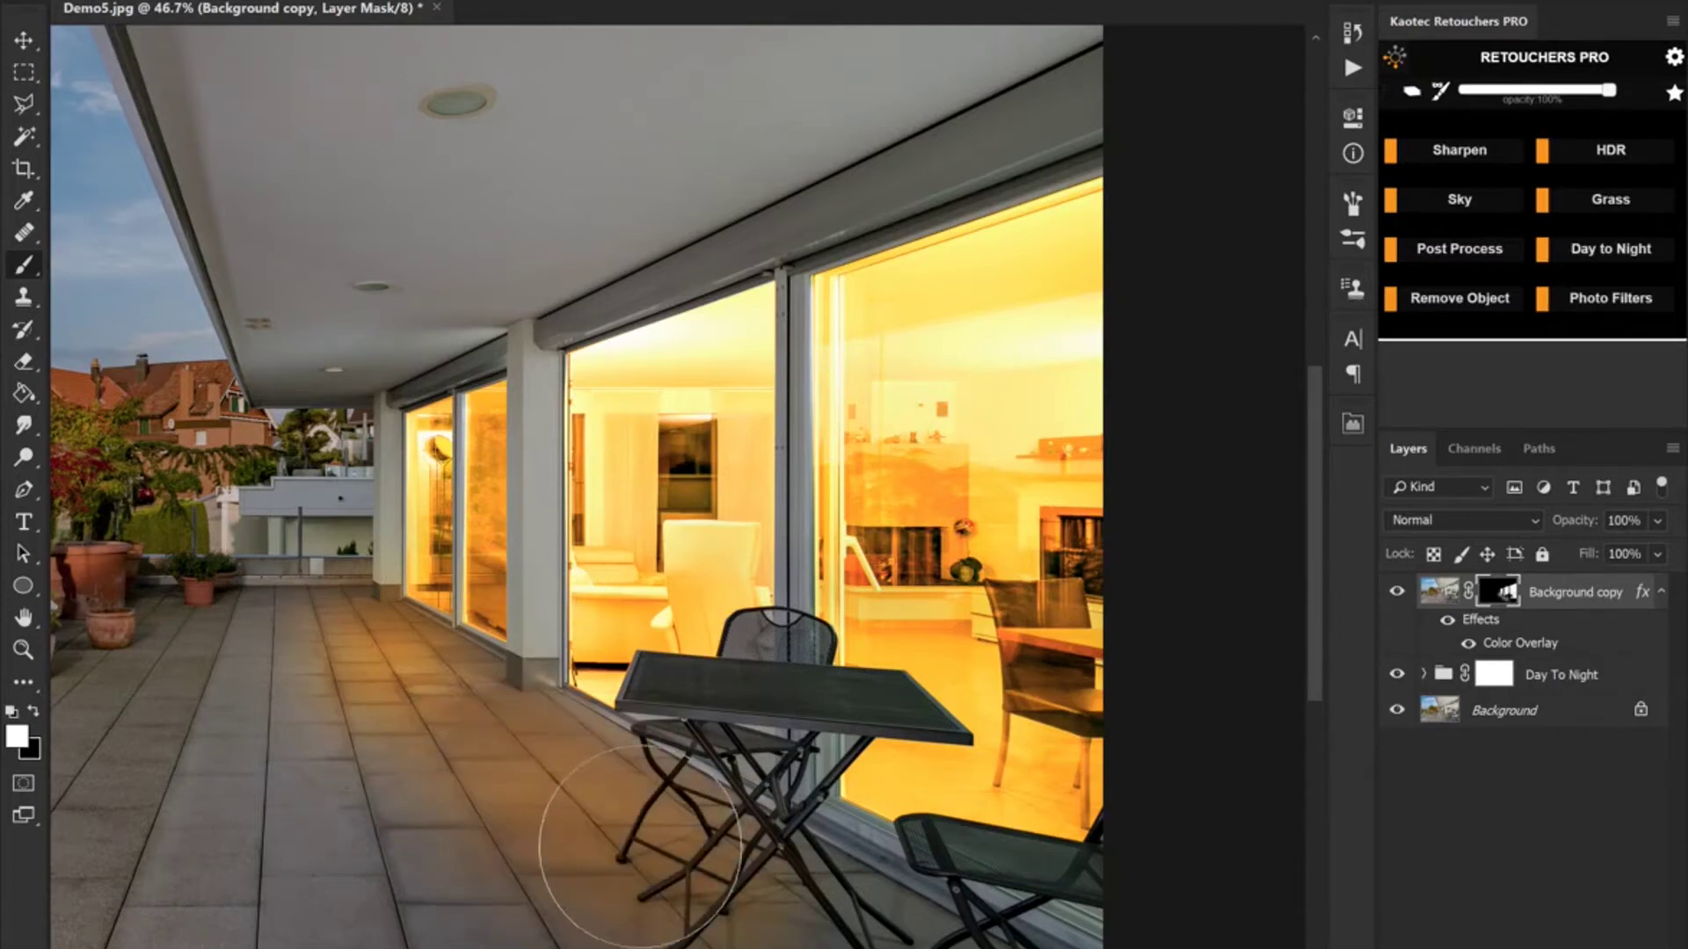
pyautogui.moveTo(936, 936); pyautogui.dragTo(1038, 942)
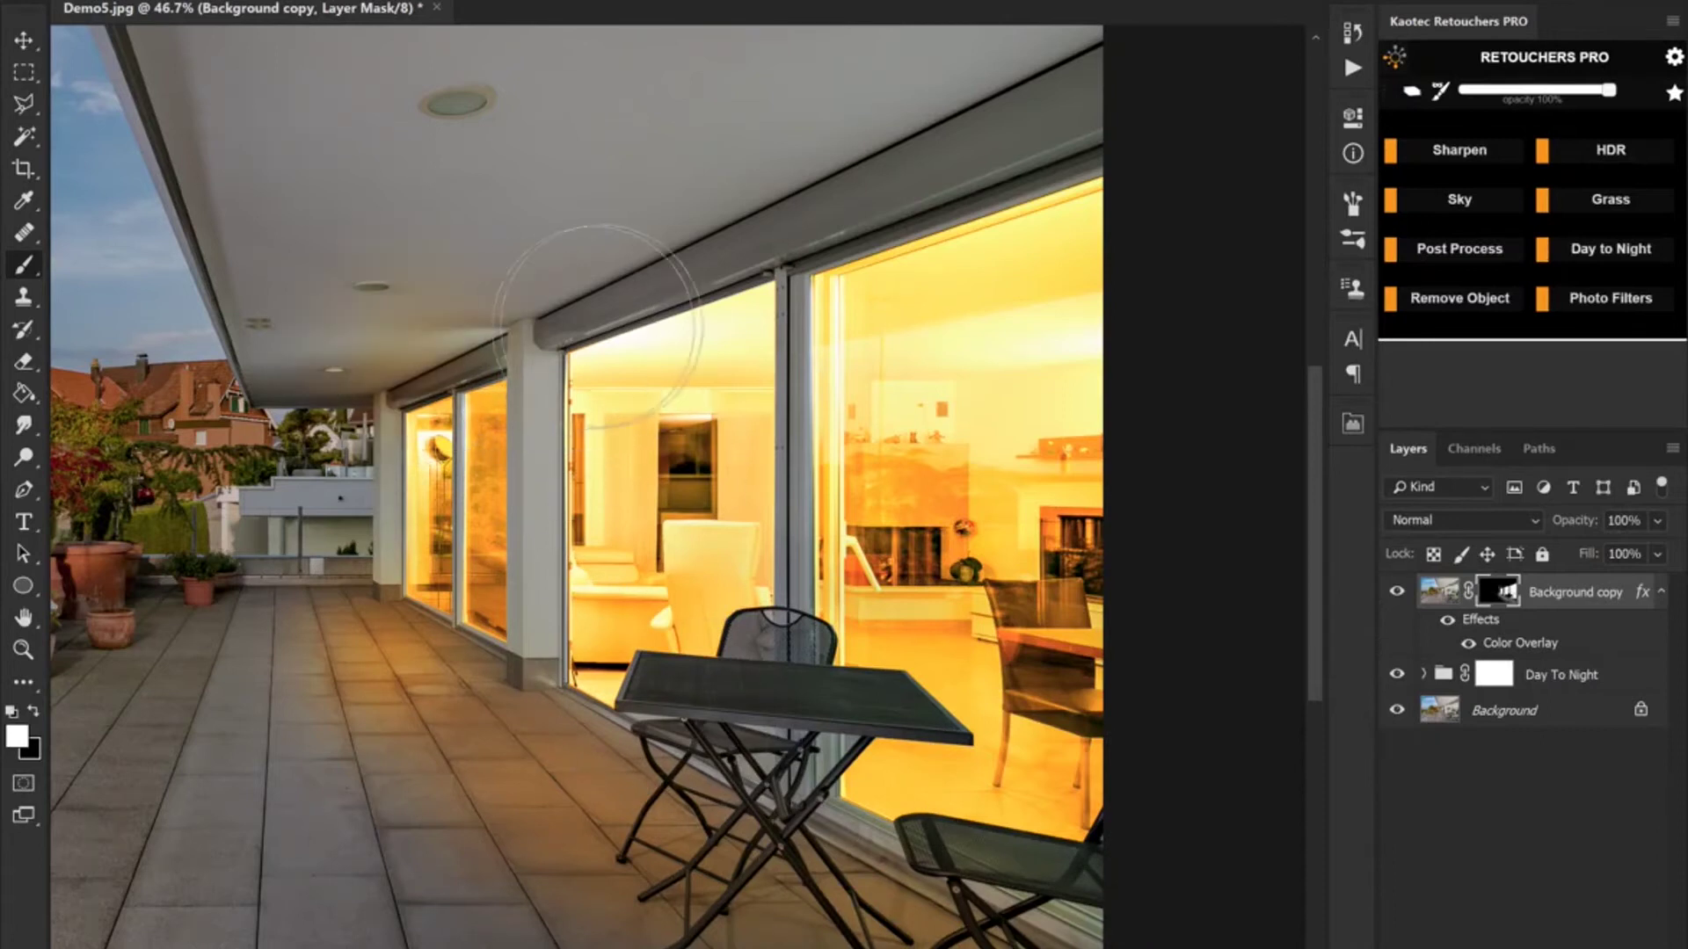
# Brush a soft warm glow on the mask over the ceiling and the beam above the windows
pyautogui.moveTo(703, 352); pyautogui.dragTo(1216, 114)
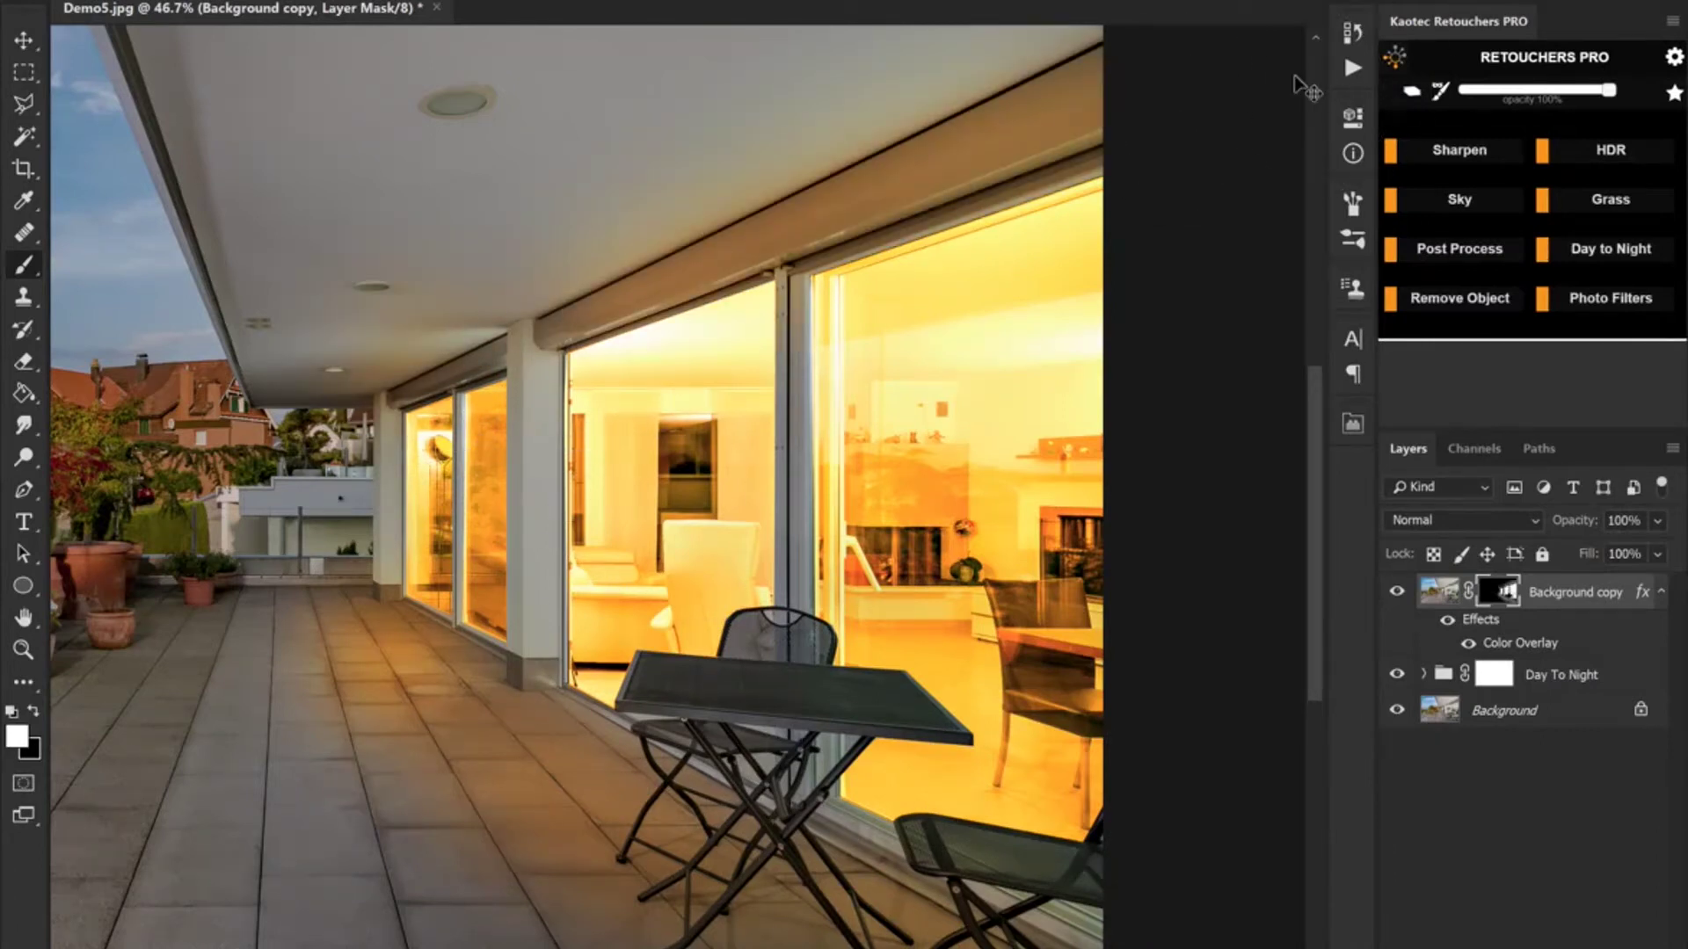
pyautogui.hotkey('ctrl', 'z')
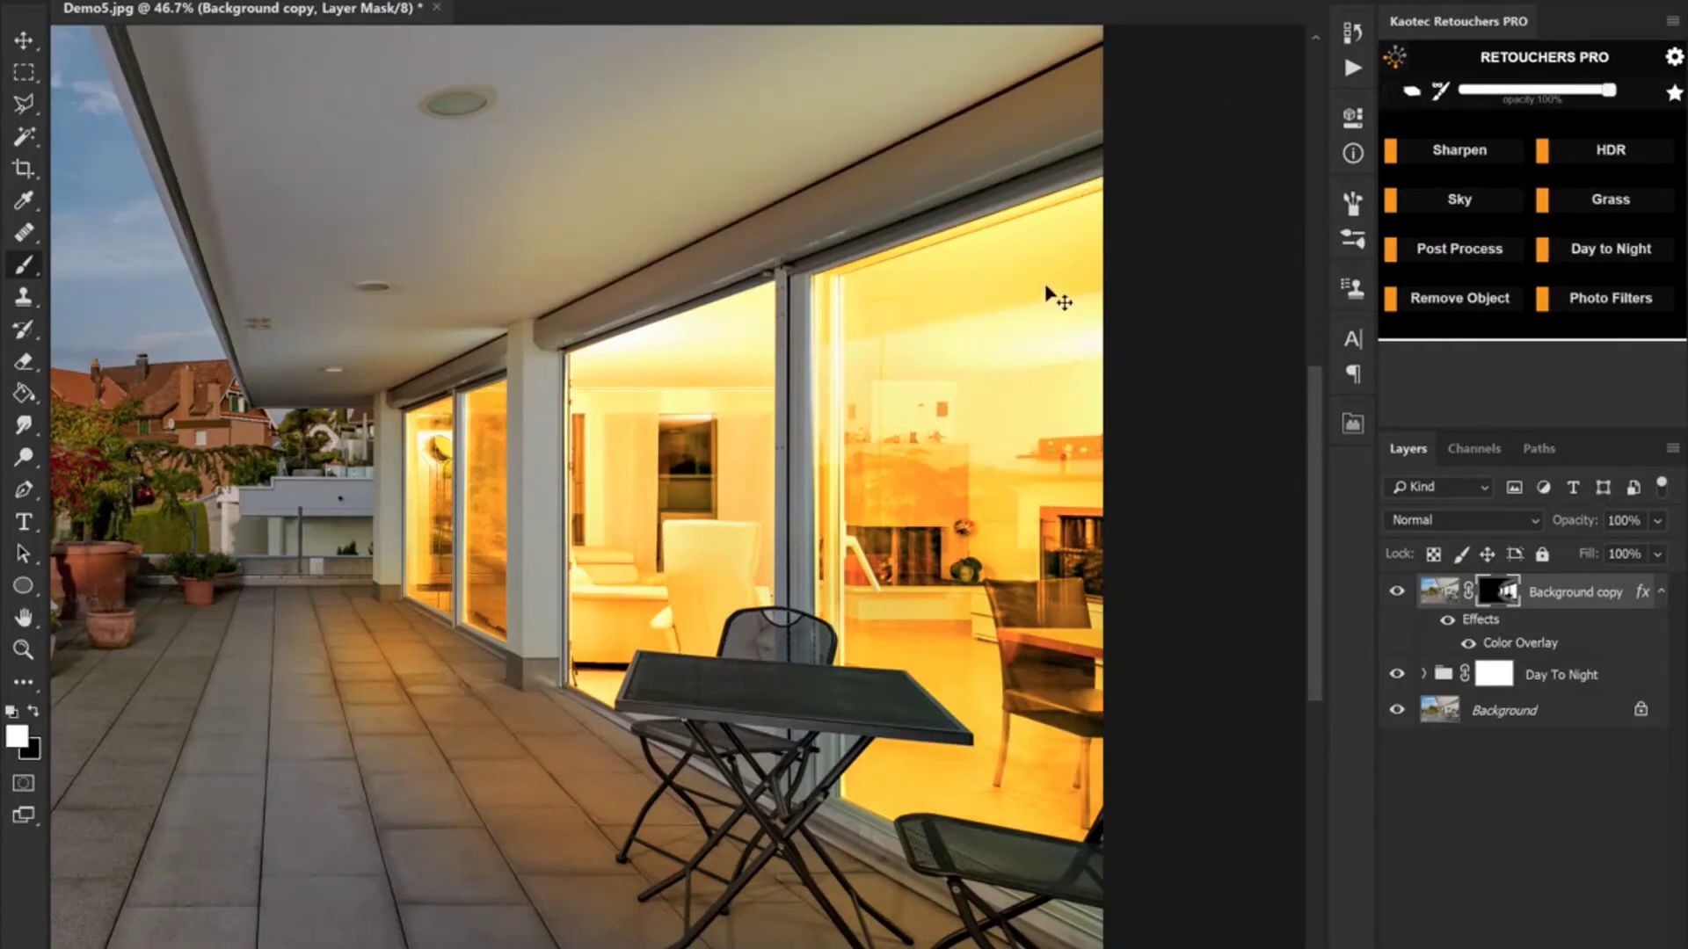
pyautogui.scroll(-2, 905, 369)
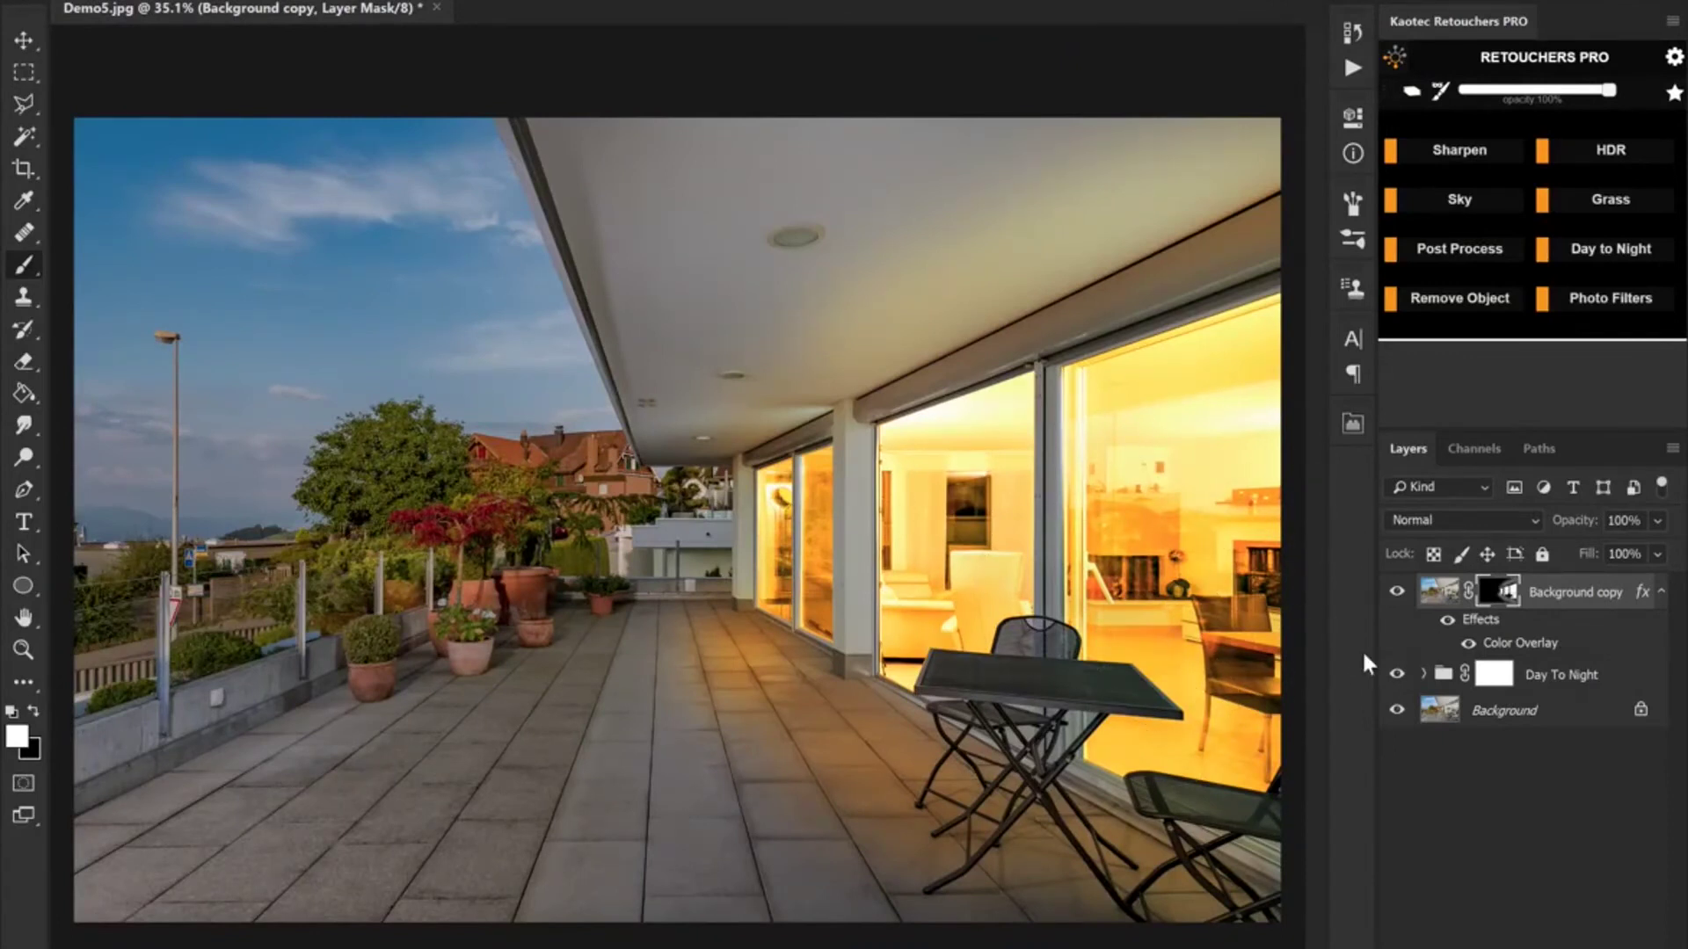
# Change the Background copy layer's Color Overlay to the softer orange f9bb35 and reduce the overlay opacity to about 41%
pyautogui.click(1516, 651)
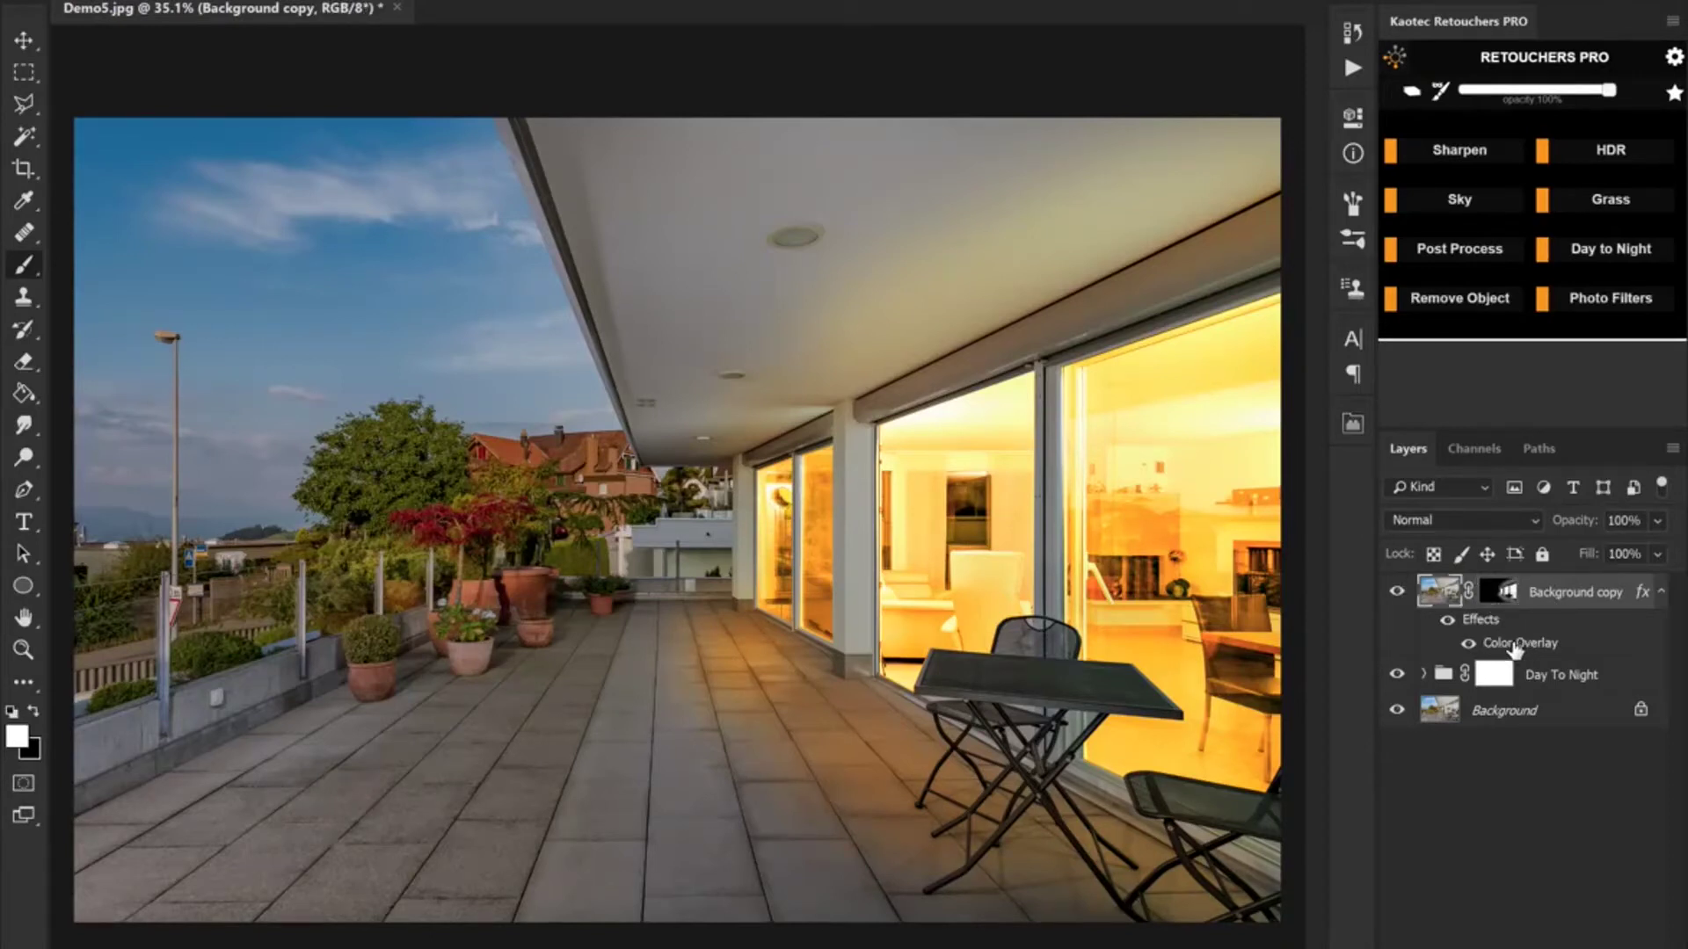
pyautogui.doubleClick(1514, 646)
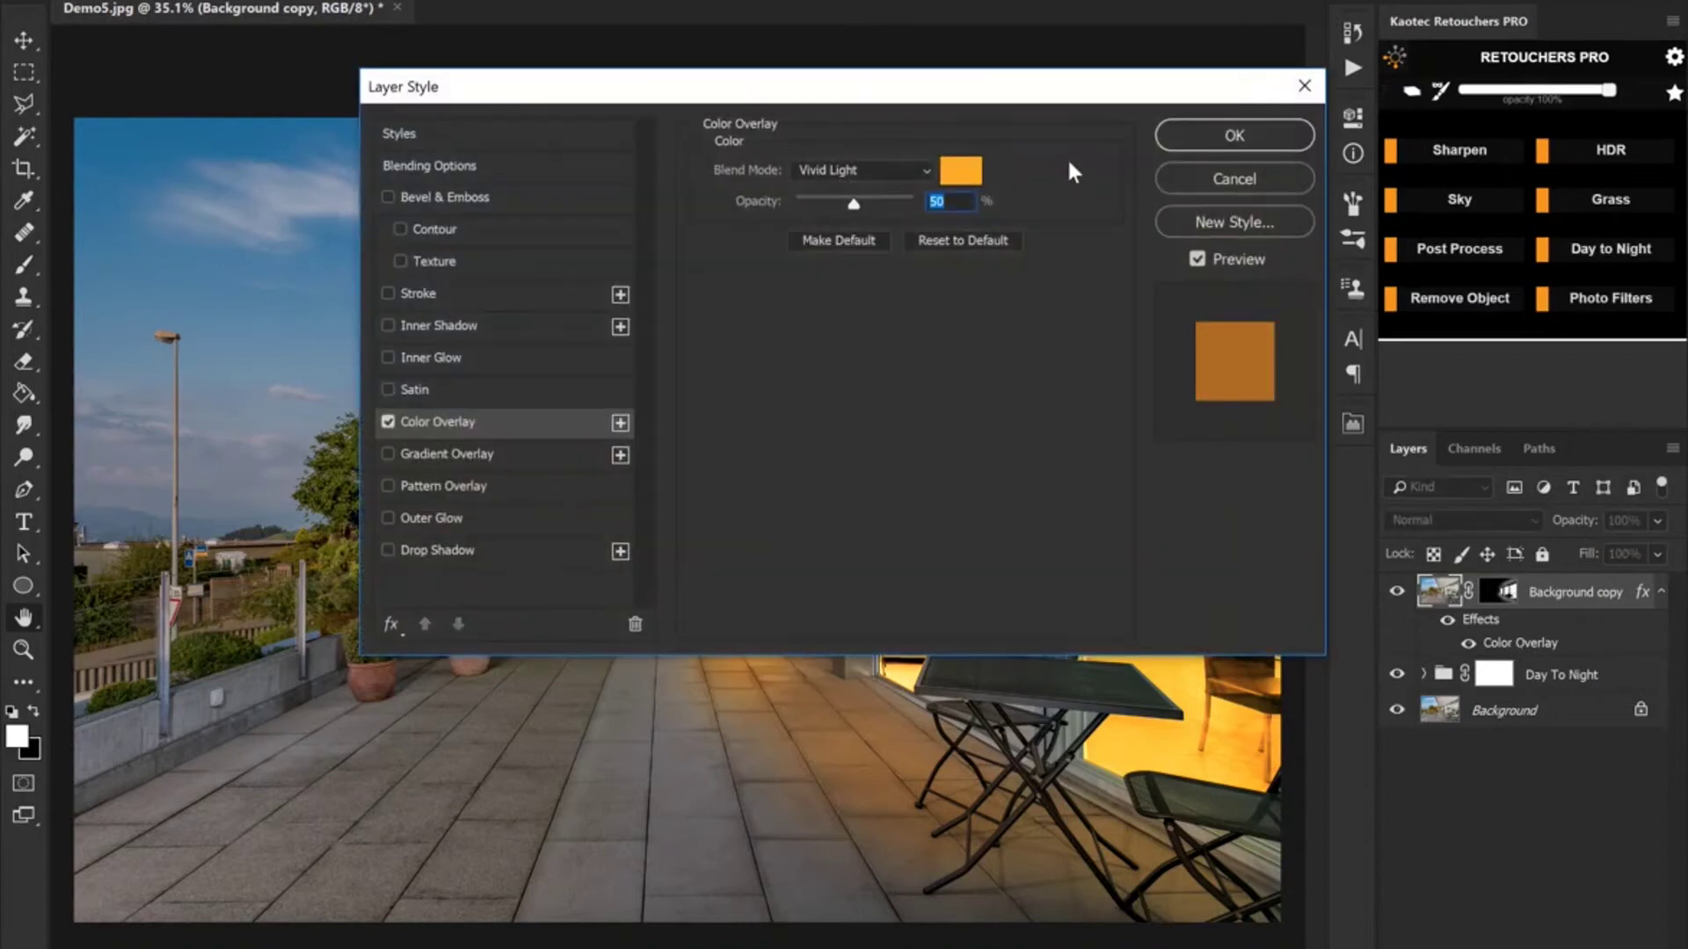
pyautogui.moveTo(1046, 107); pyautogui.dragTo(441, 277)
pyautogui.click(355, 343)
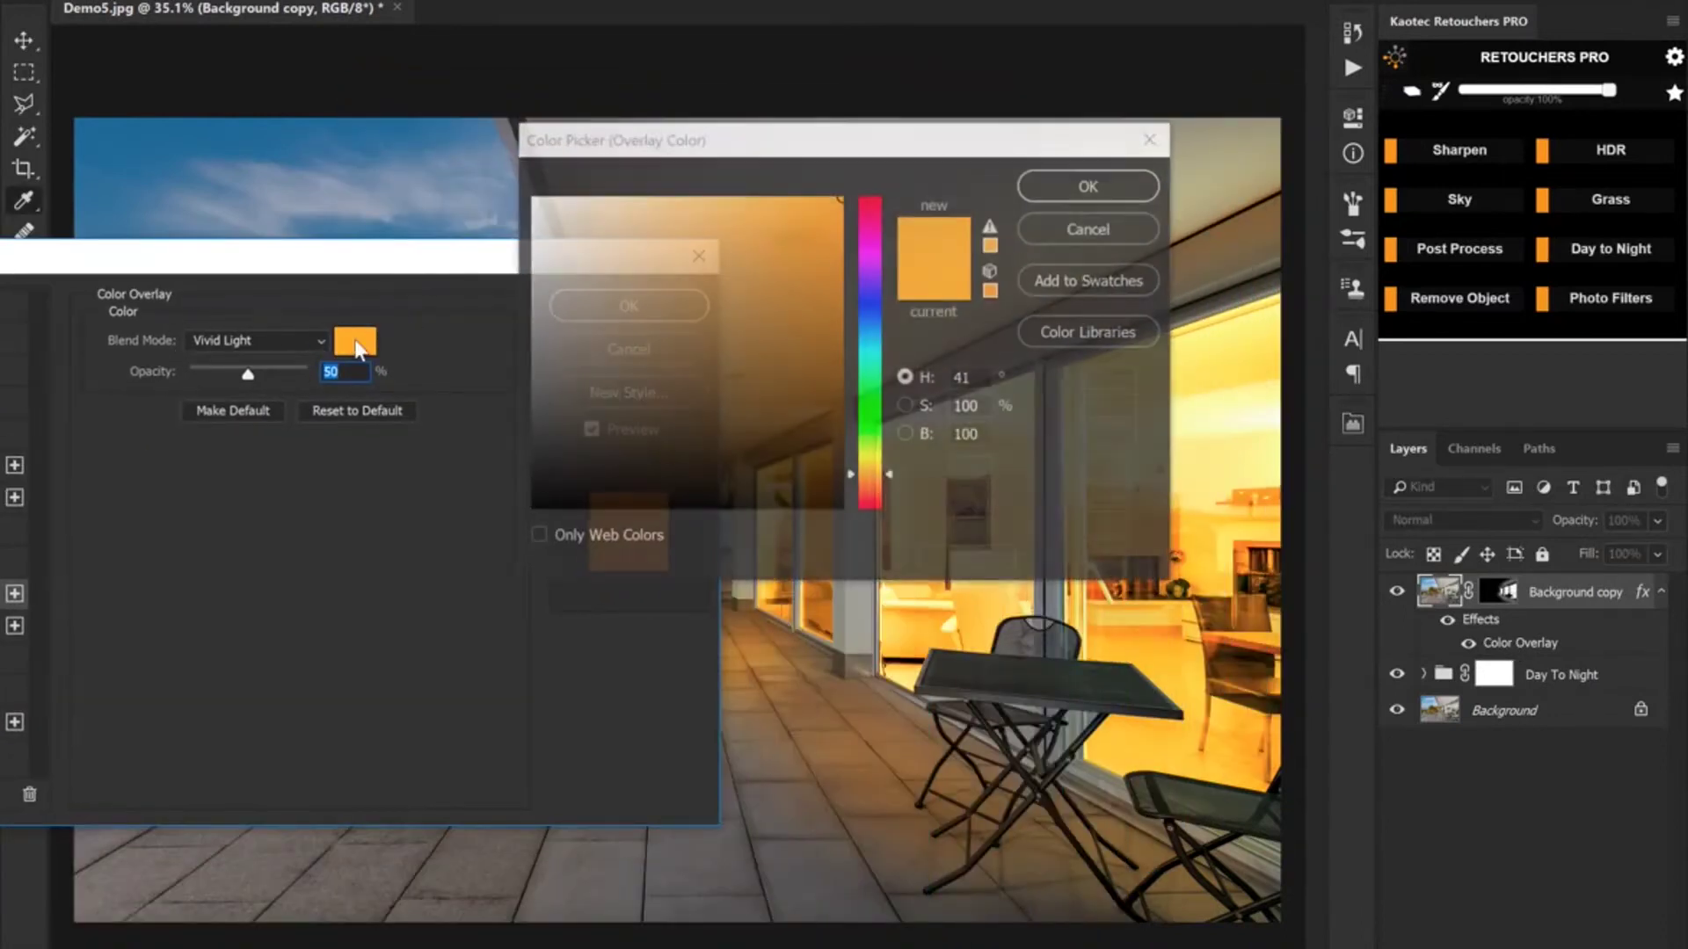
pyautogui.moveTo(873, 154); pyautogui.dragTo(509, 408)
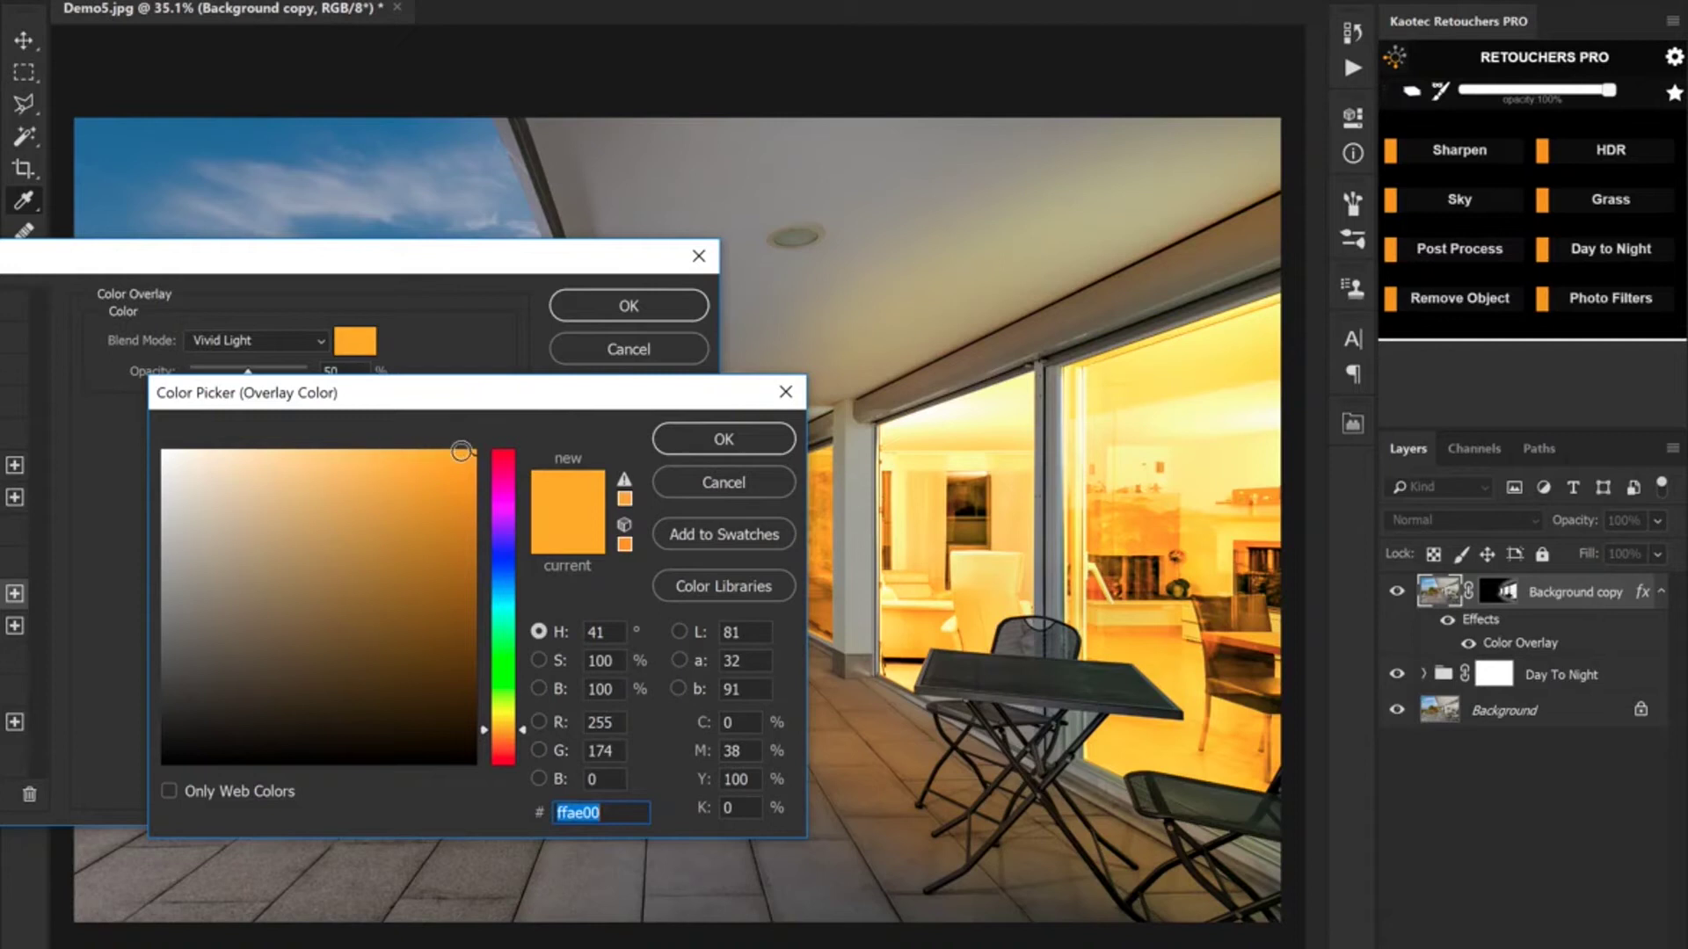
pyautogui.click(388, 453)
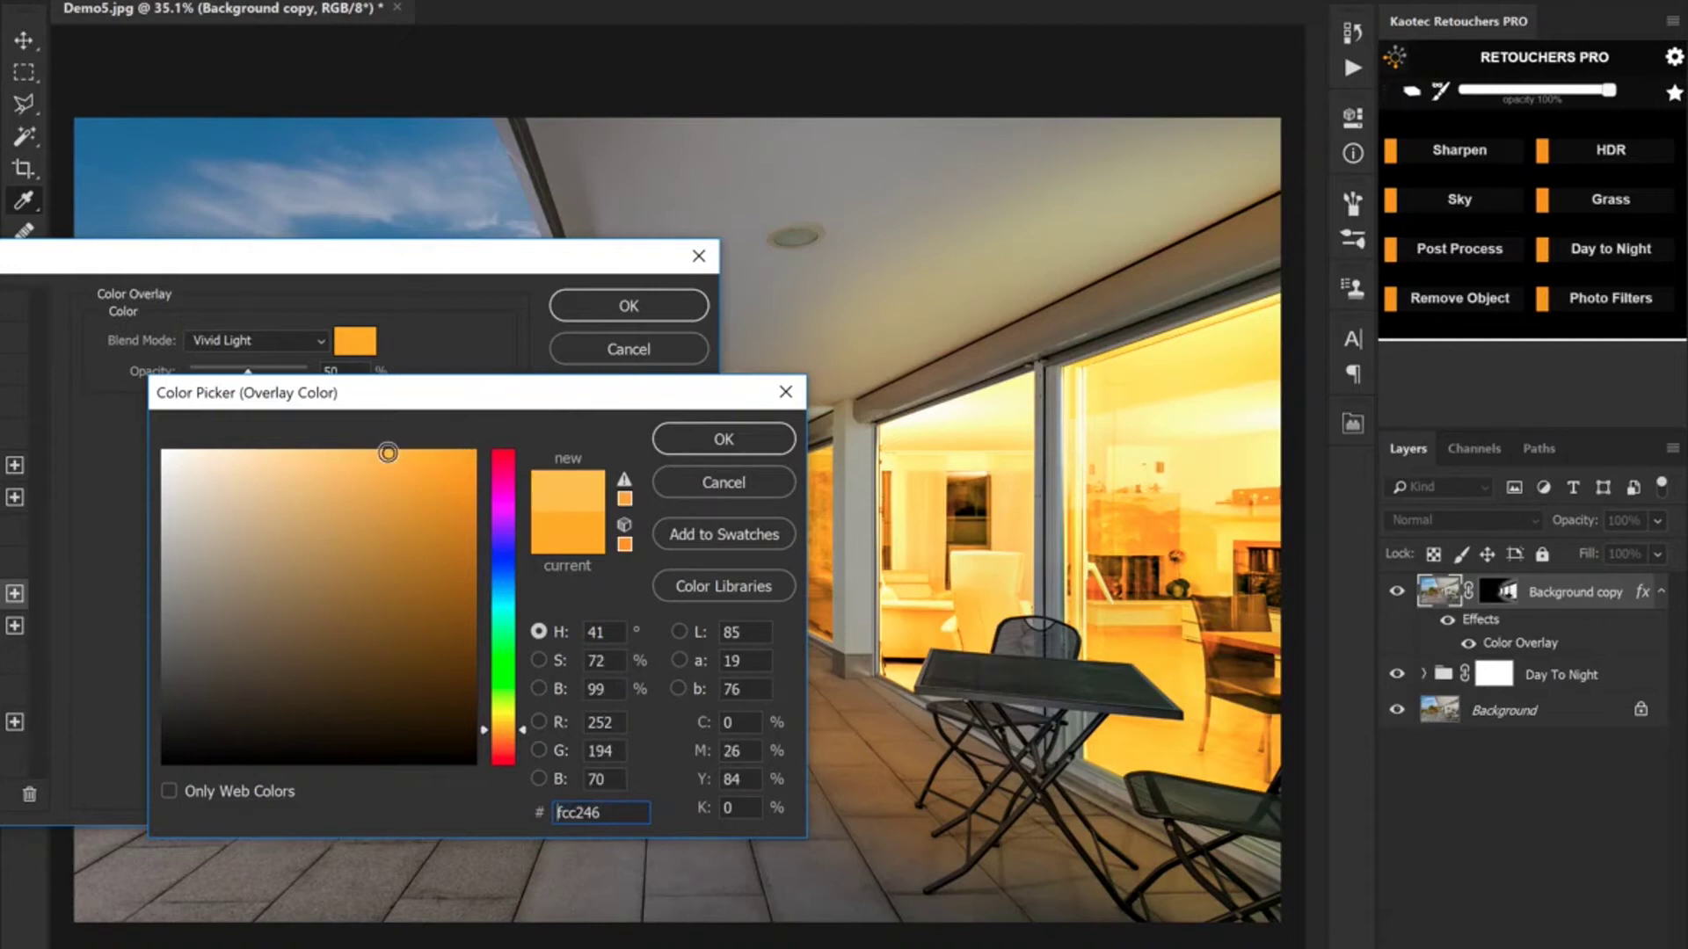
pyautogui.click(318, 456)
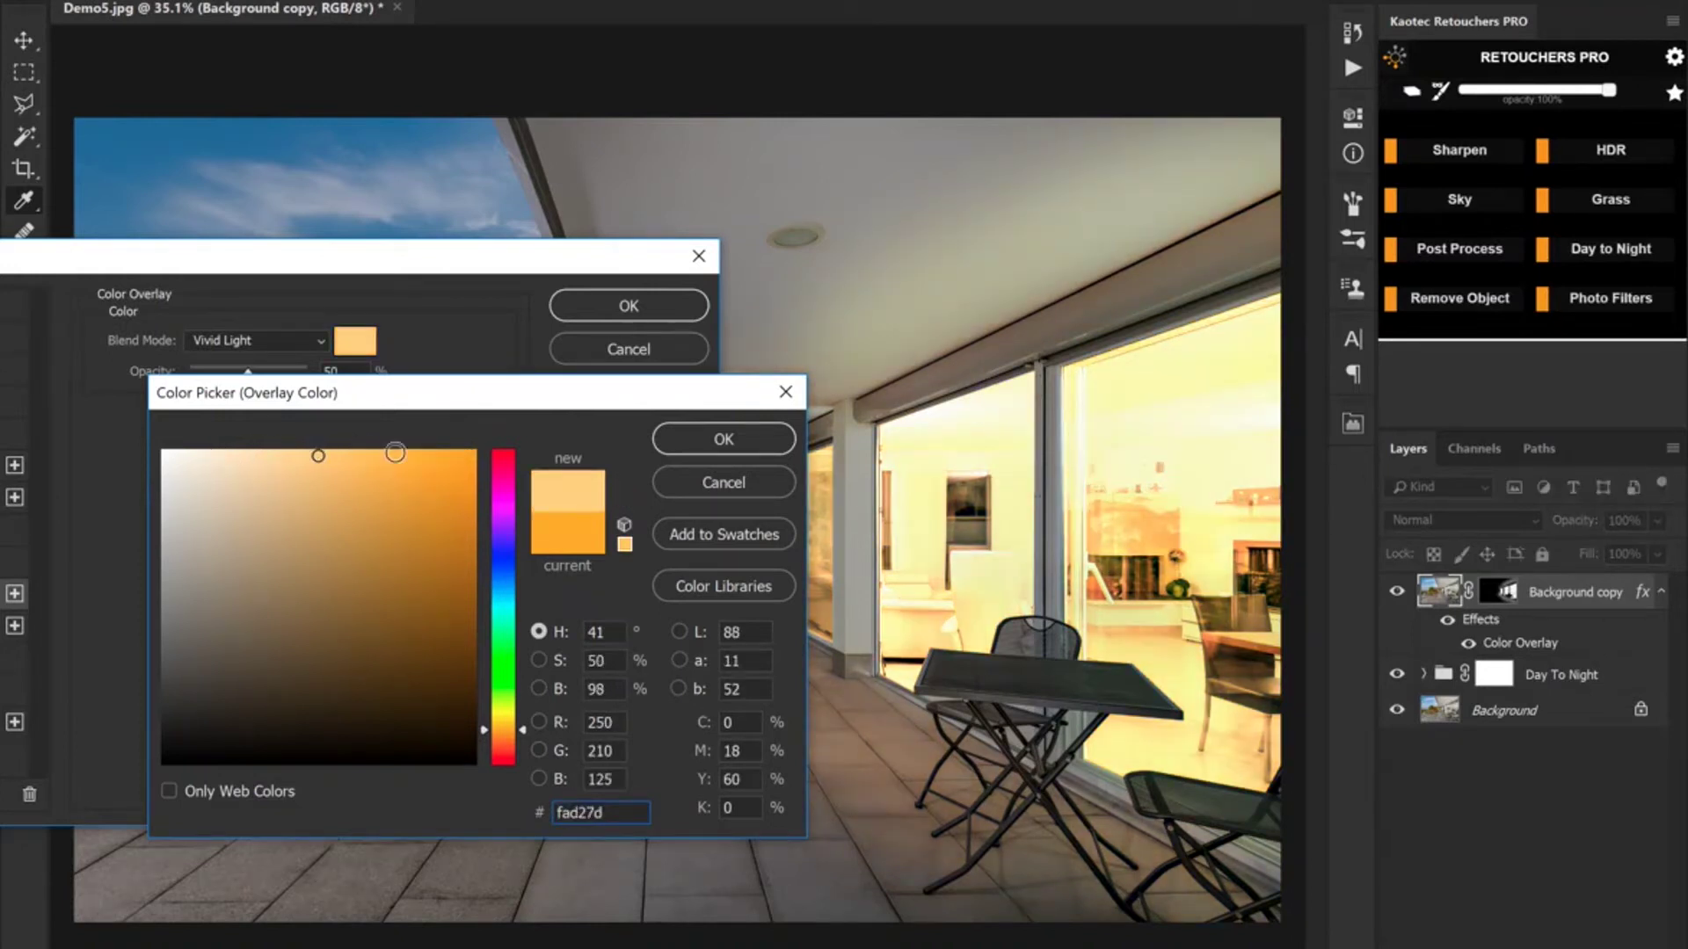
pyautogui.click(395, 453)
pyautogui.click(408, 456)
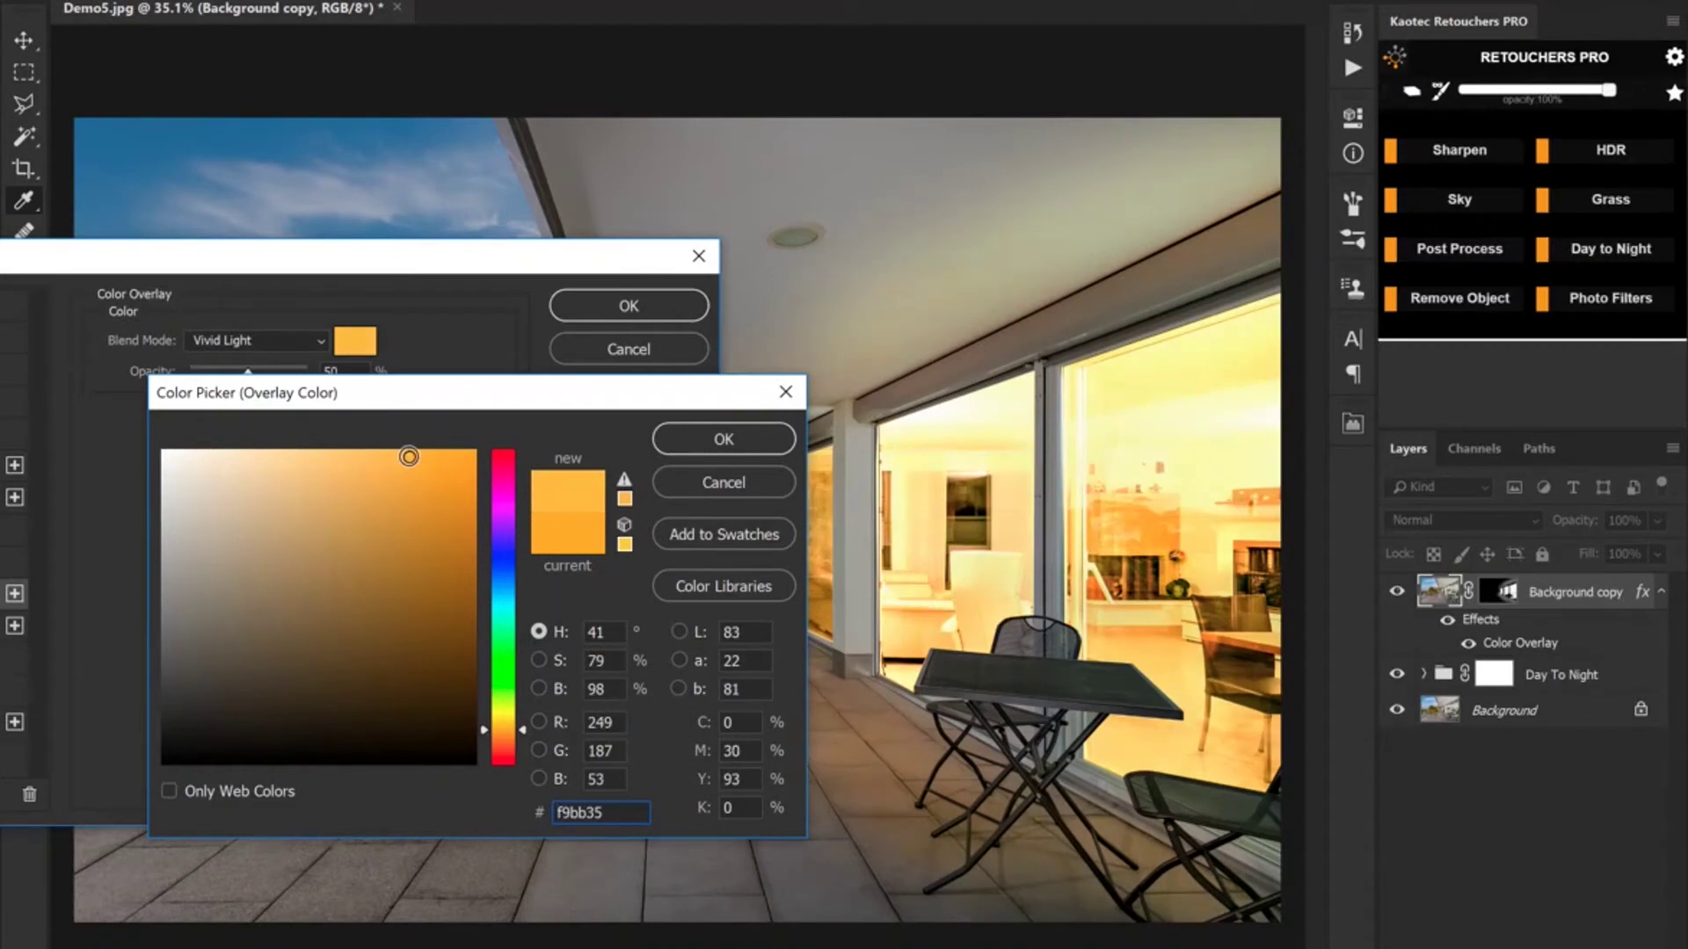
pyautogui.click(724, 440)
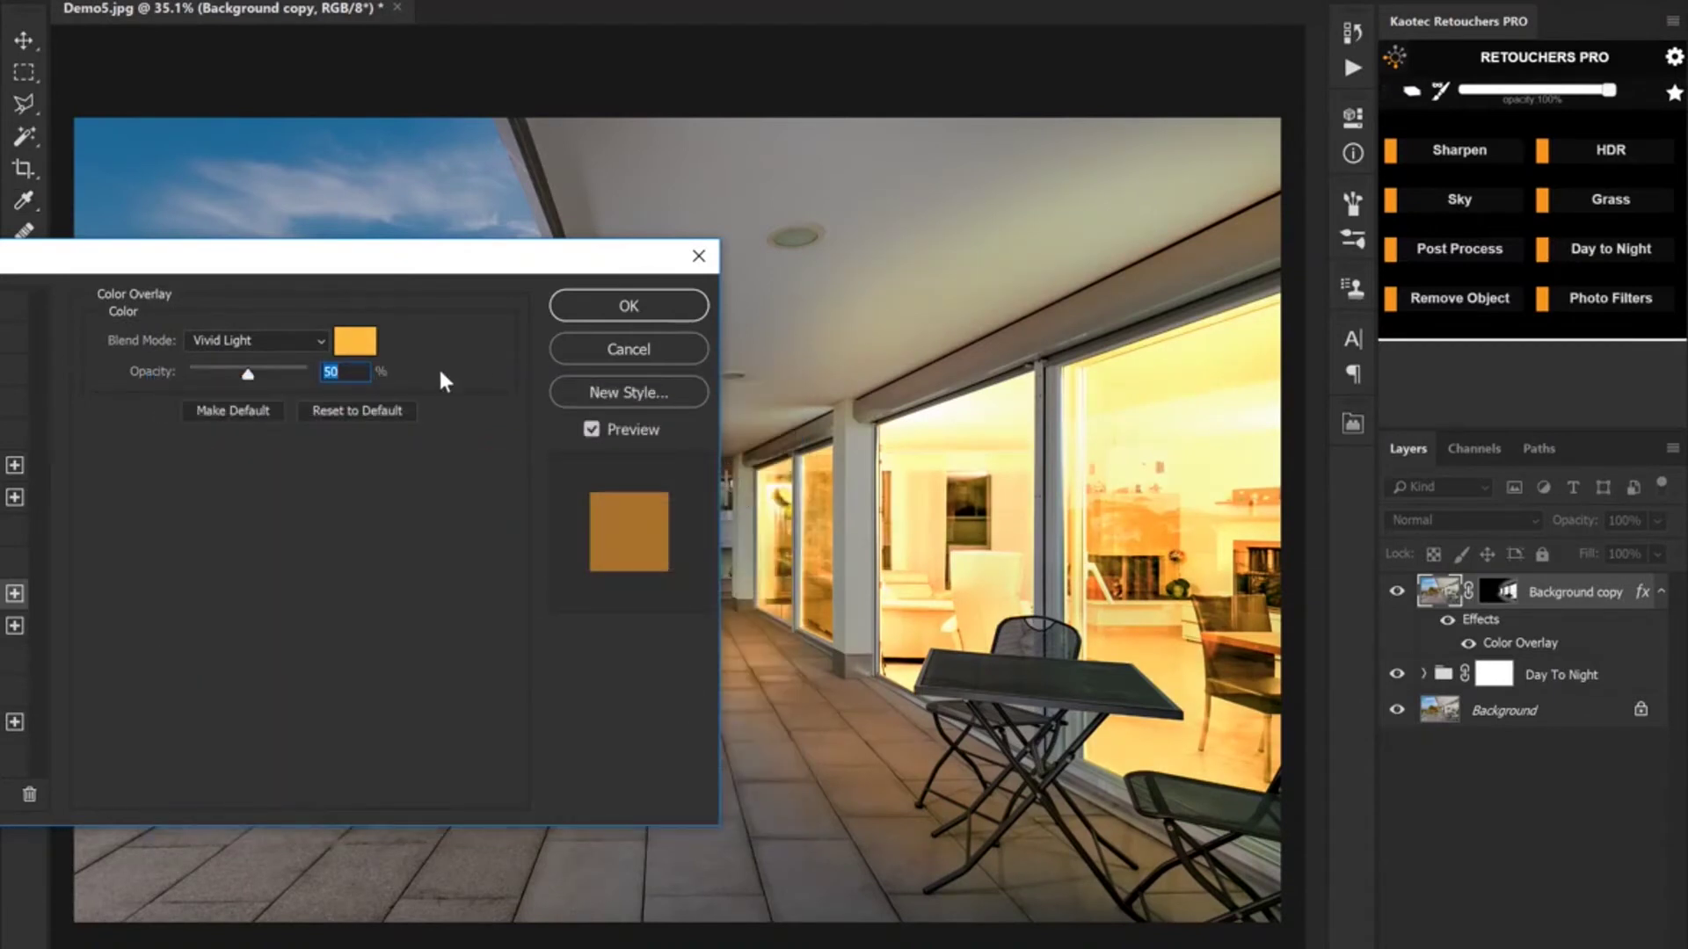
pyautogui.moveTo(240, 371); pyautogui.dragTo(223, 371)
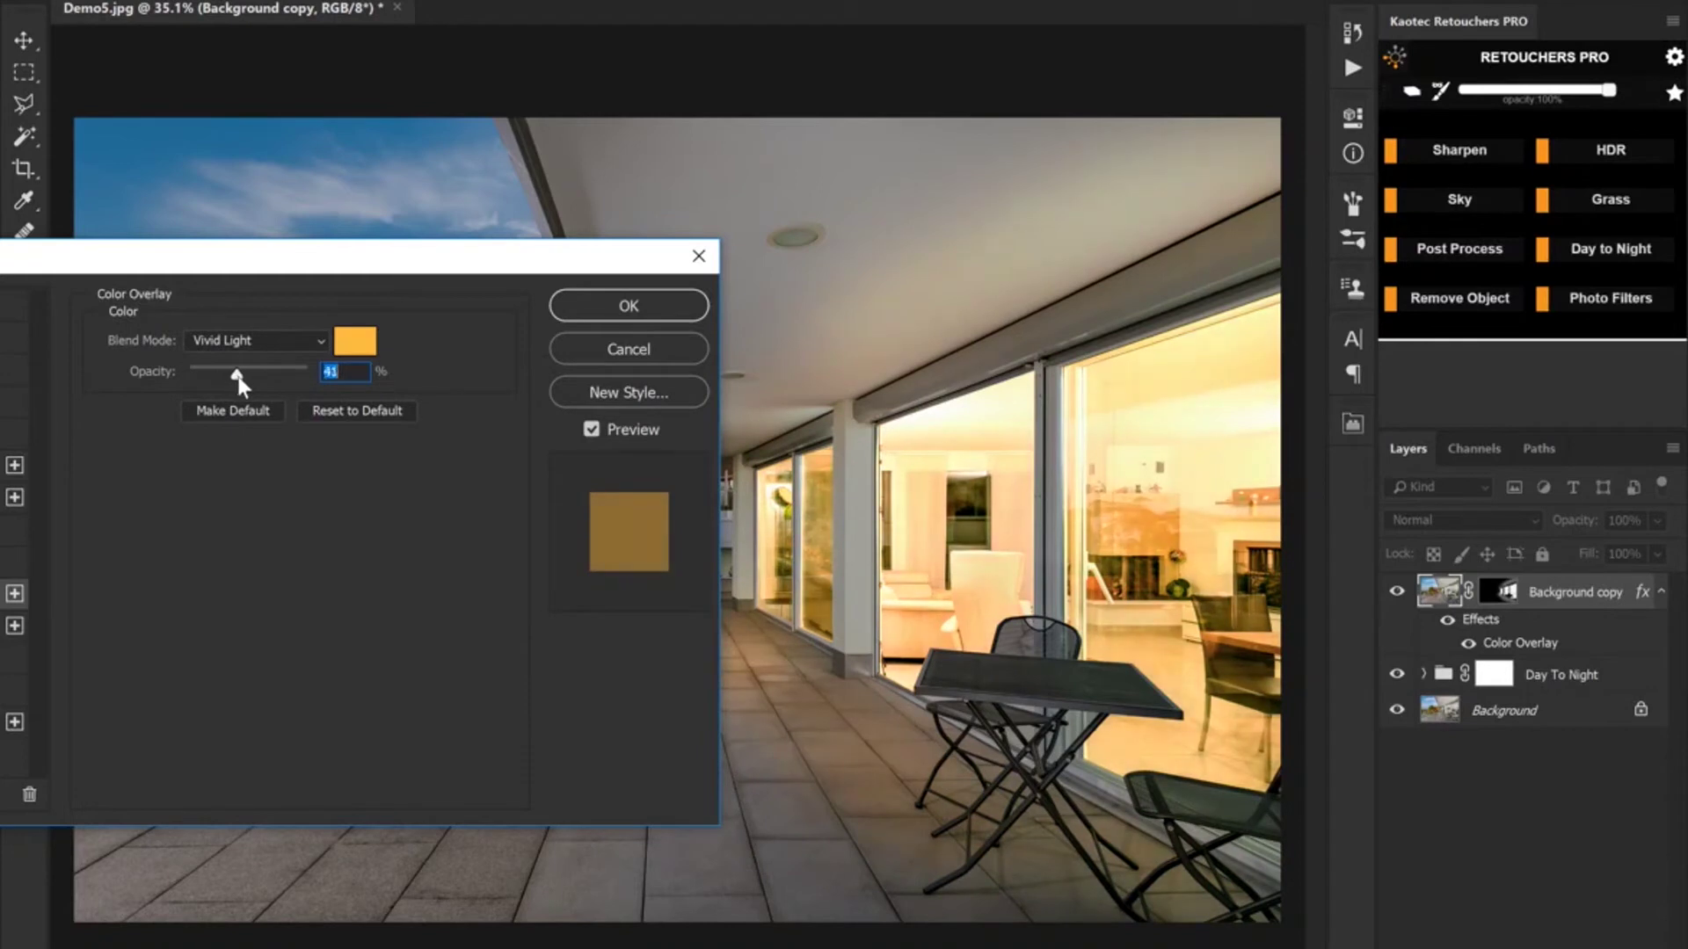
pyautogui.click(622, 315)
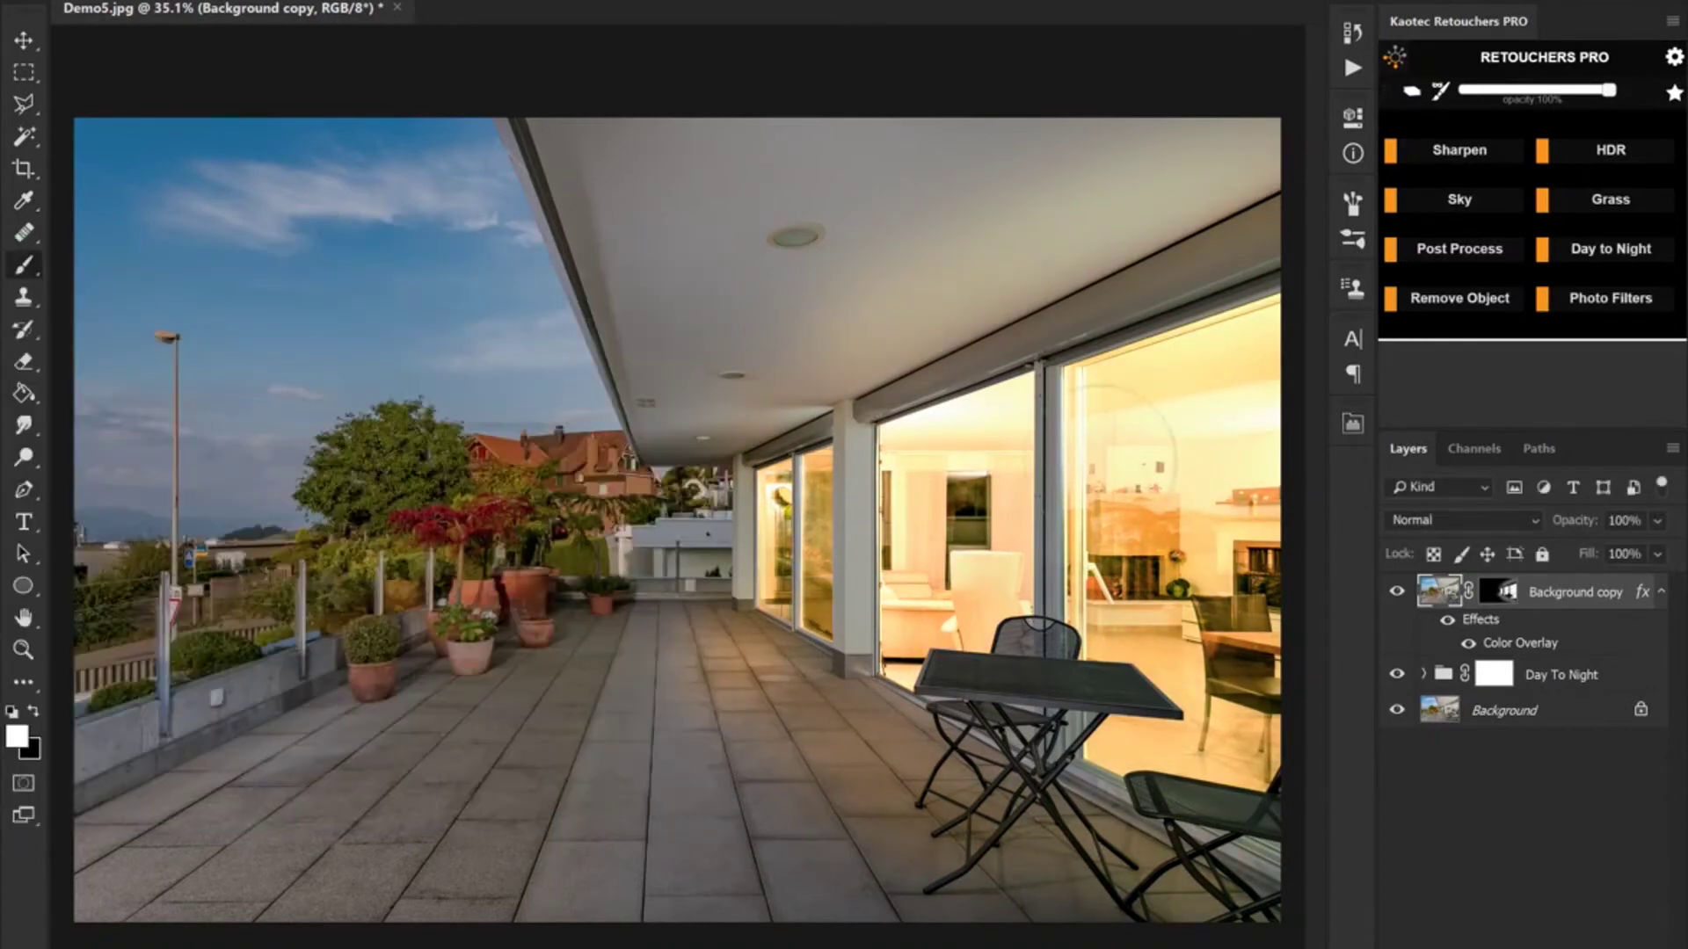
# Darken the scene by setting the Day To Night group's opacity to 90%
pyautogui.click(1598, 684)
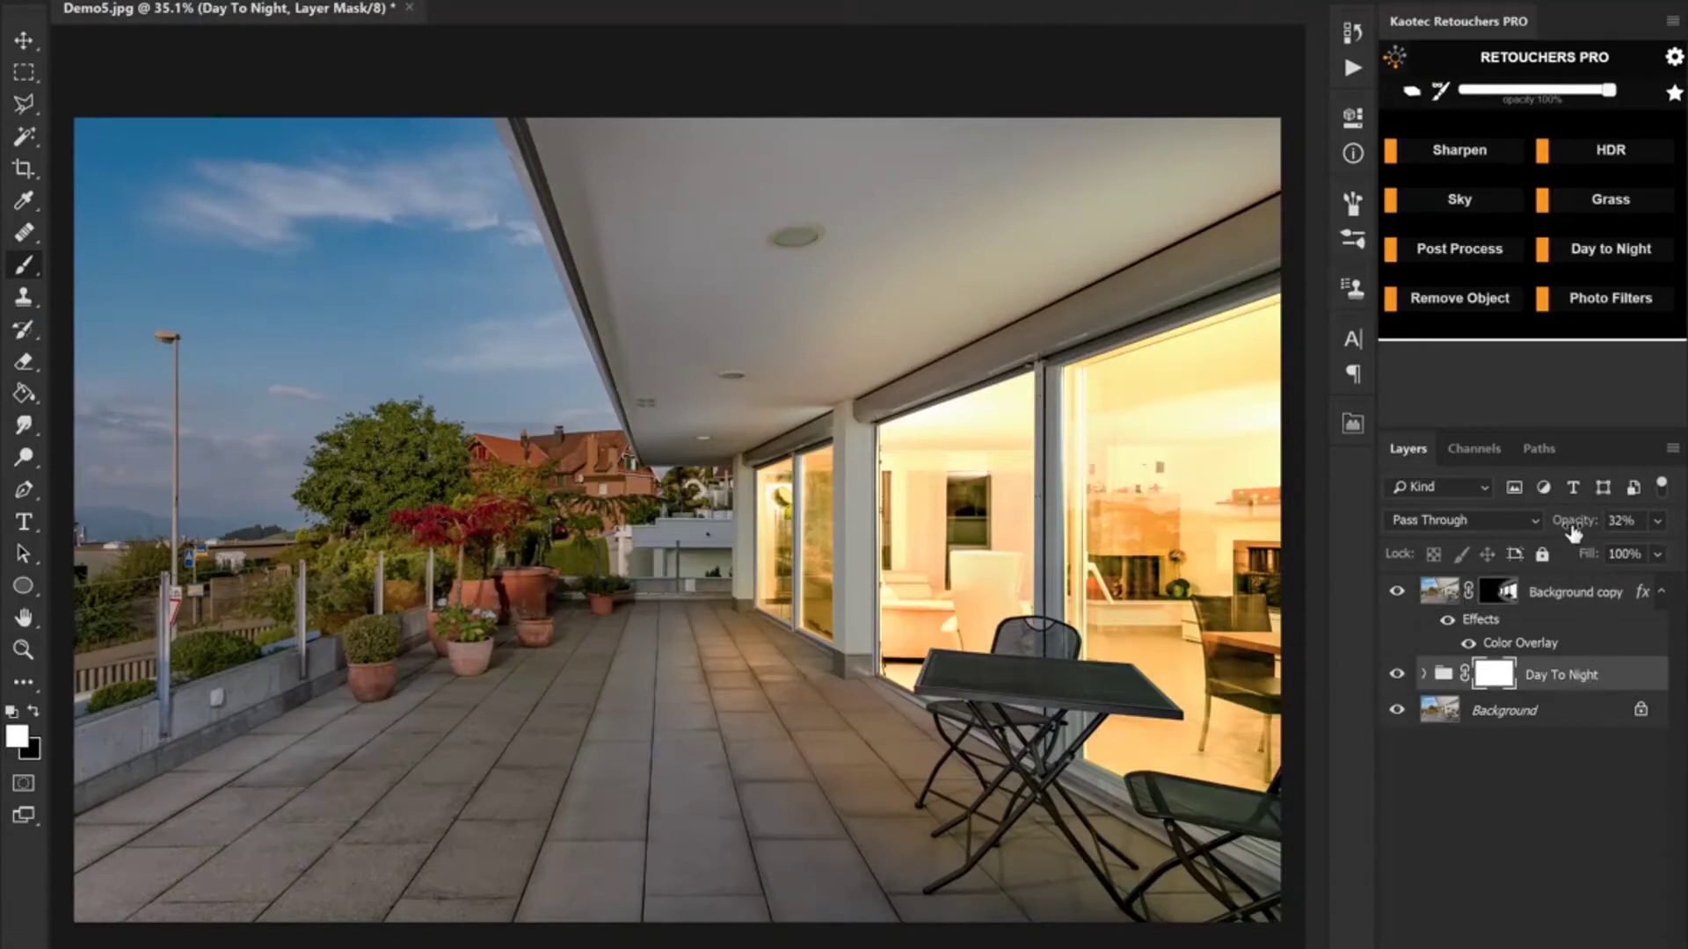
pyautogui.moveTo(1572, 533); pyautogui.dragTo(1631, 532)
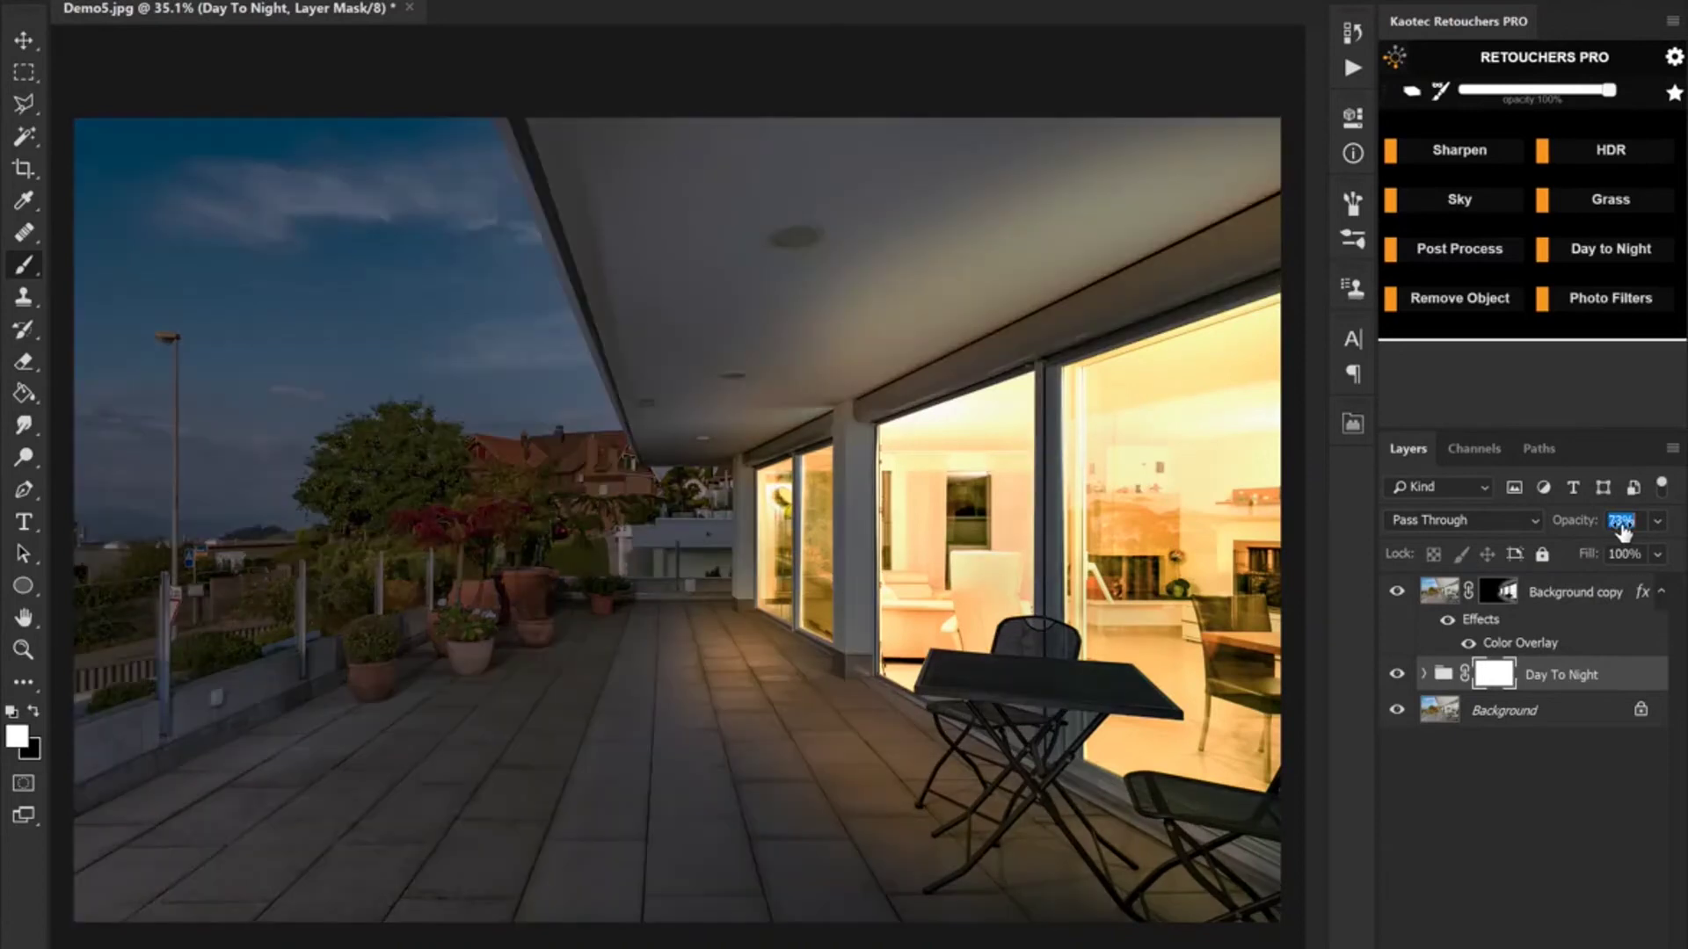
pyautogui.moveTo(1622, 532); pyautogui.dragTo(1641, 534)
pyautogui.moveTo(1620, 528); pyautogui.dragTo(1606, 525)
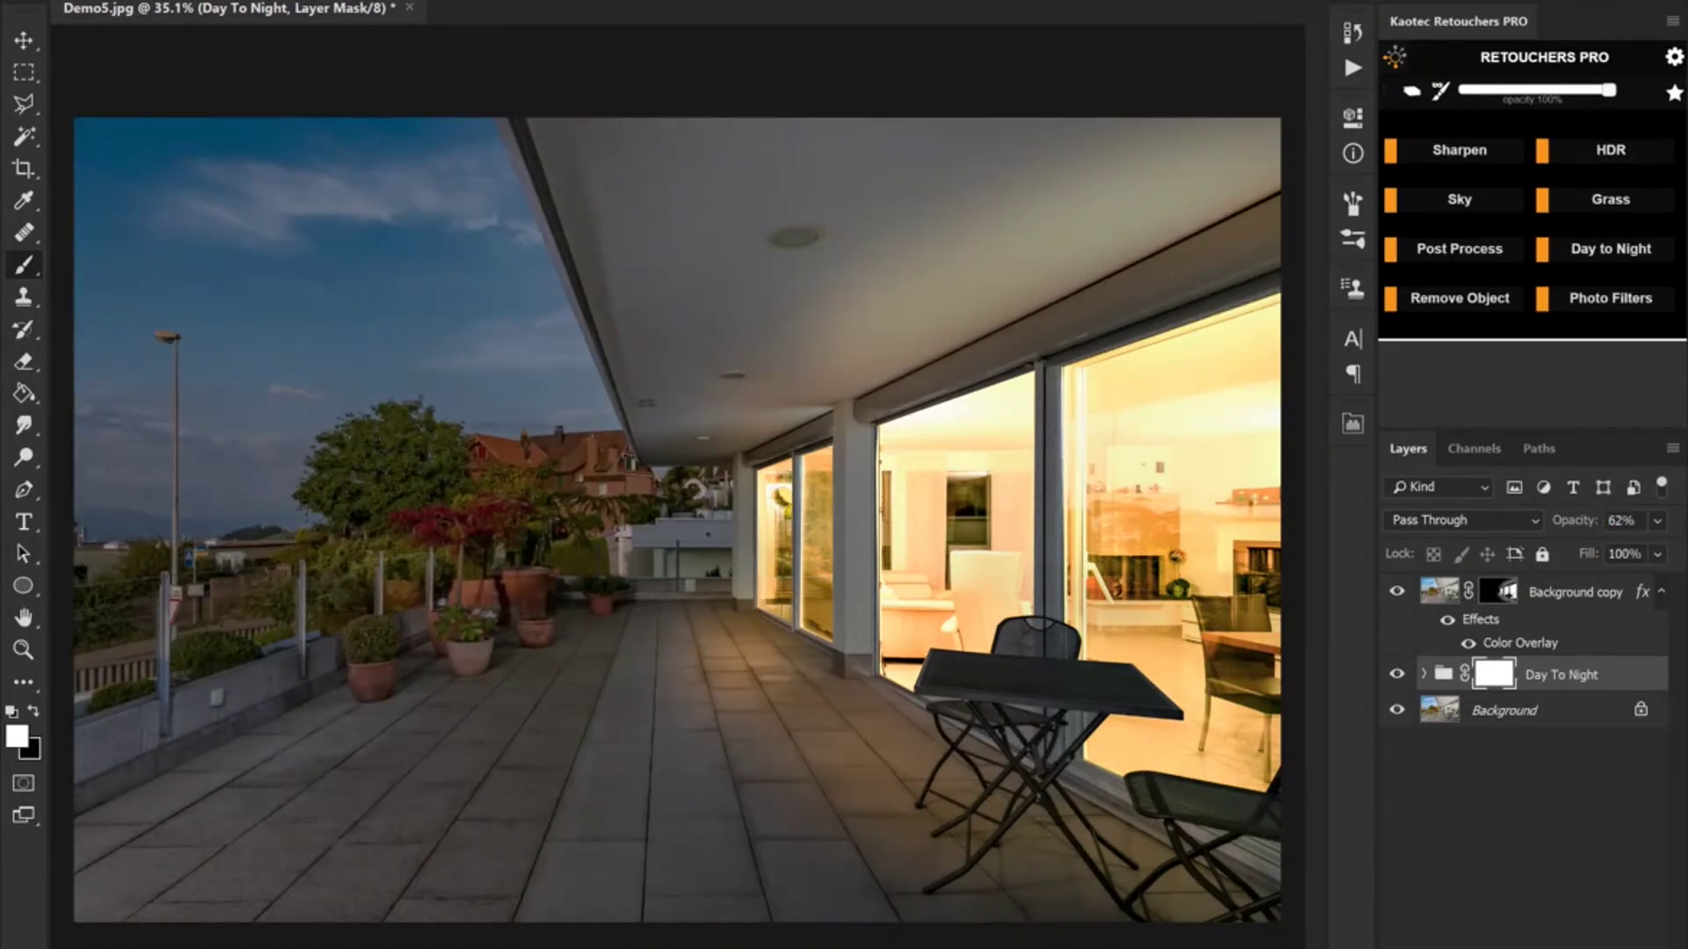
pyautogui.hotkey('ctrl', '-')
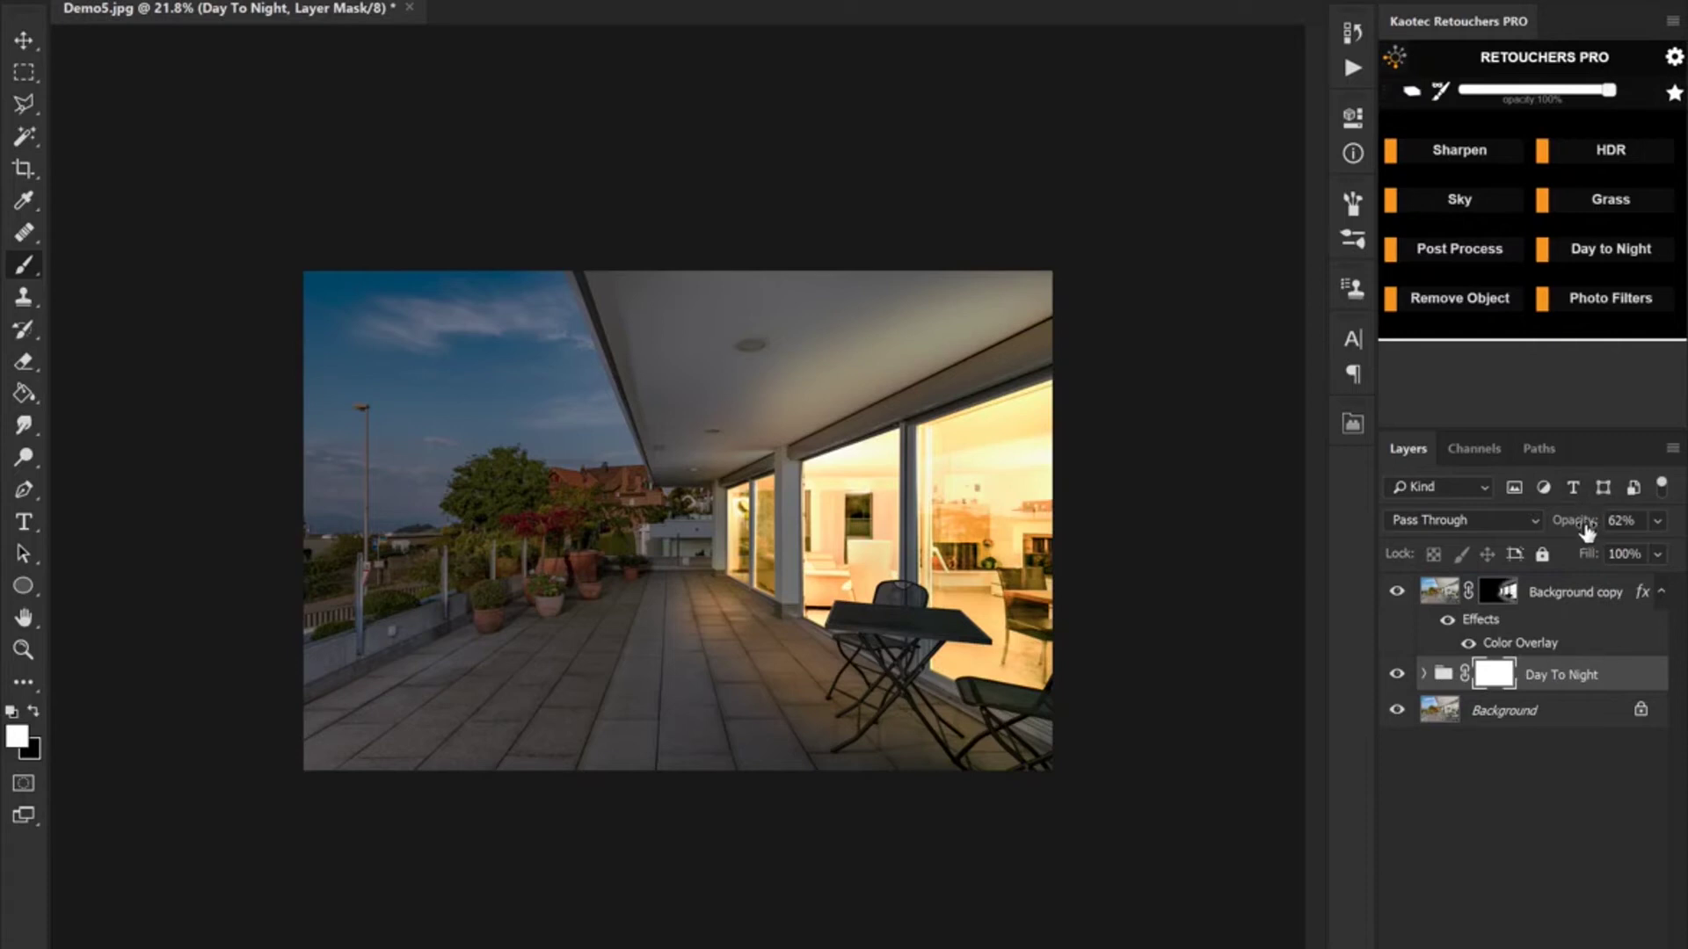
pyautogui.moveTo(1587, 532); pyautogui.dragTo(1656, 532)
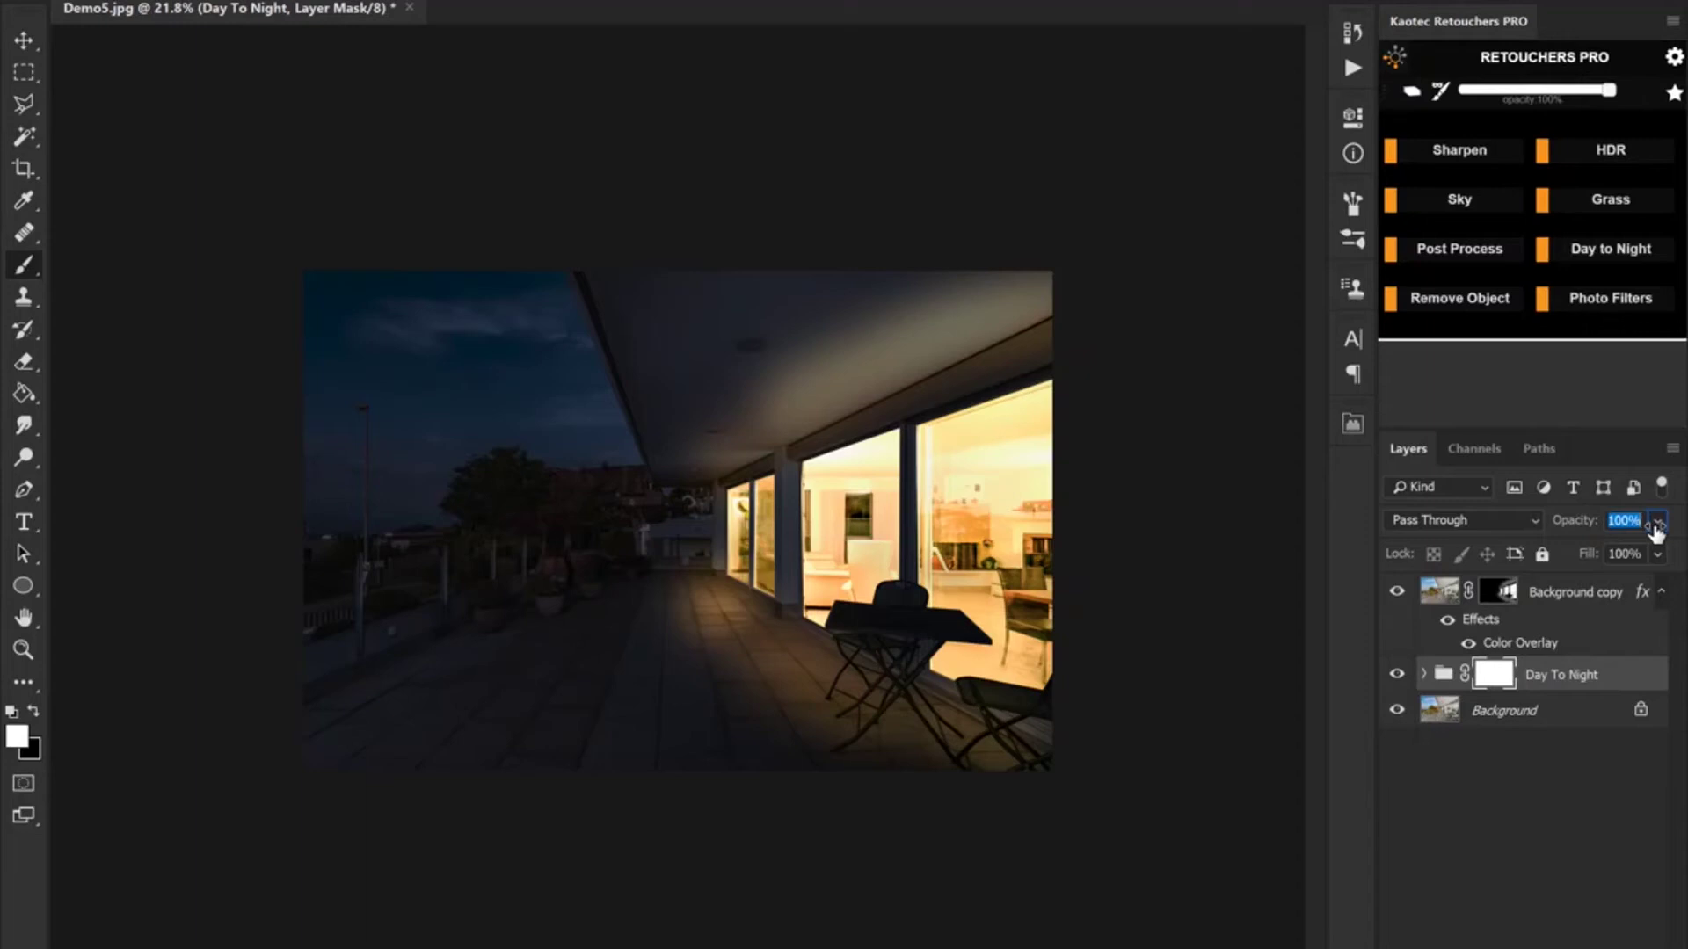
pyautogui.moveTo(1656, 532); pyautogui.dragTo(1644, 525)
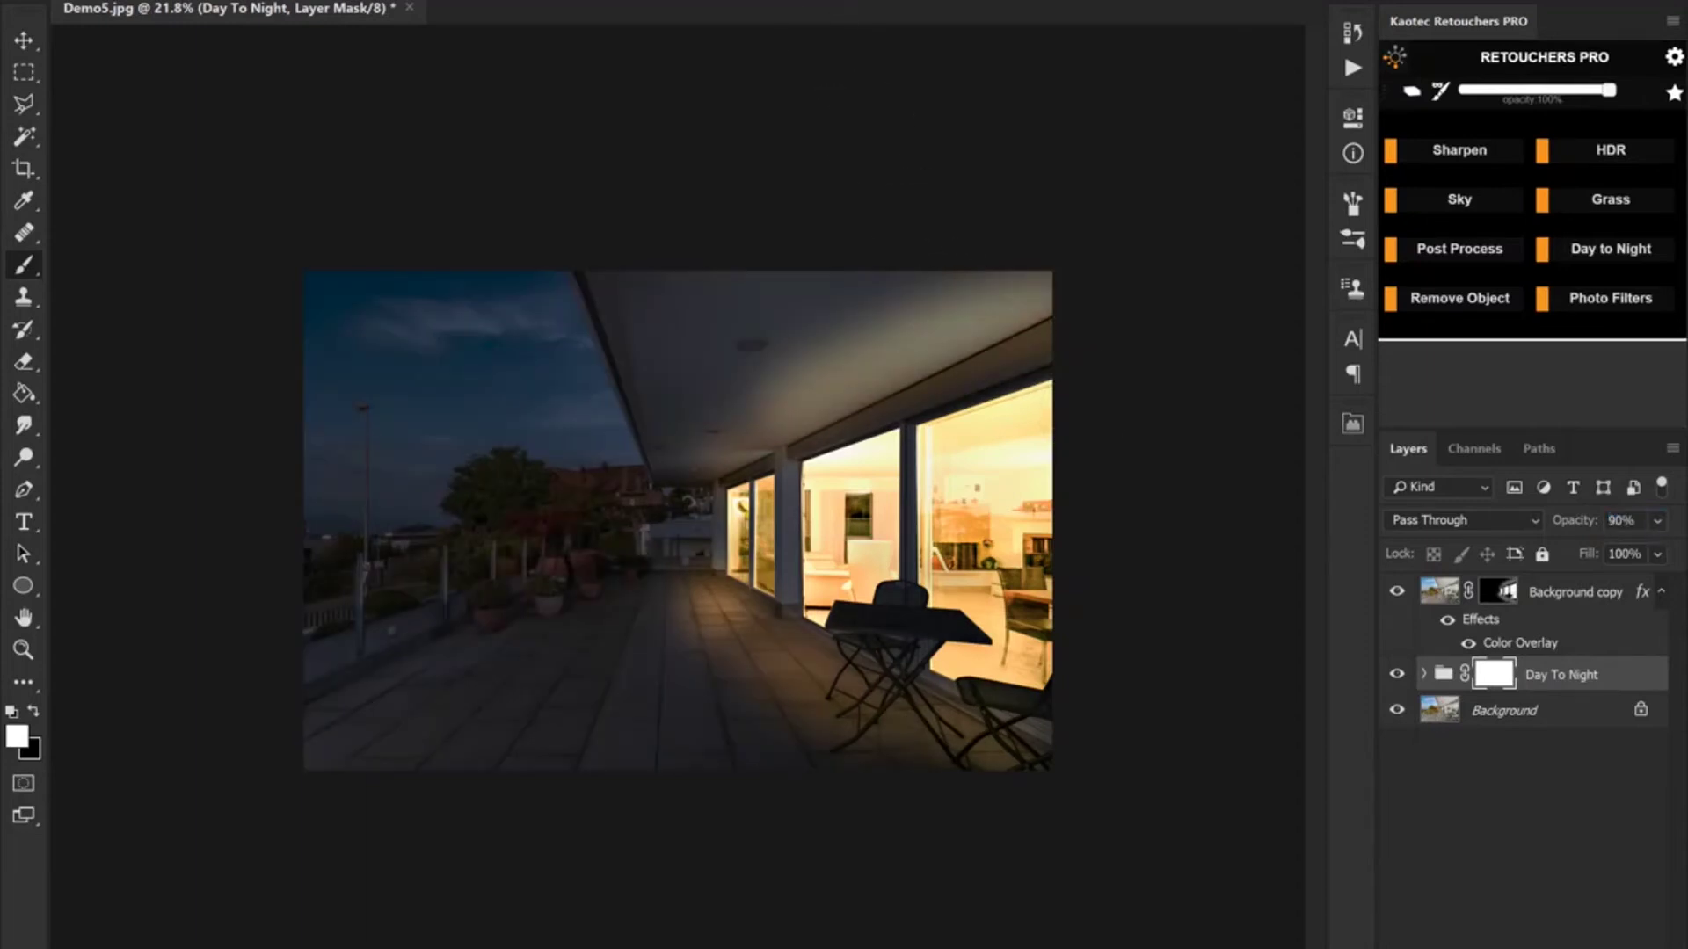
# Run the Star Field 1 effect from the Day to Night set with the Background copy layer selected
pyautogui.scroll(5, 425, 376)
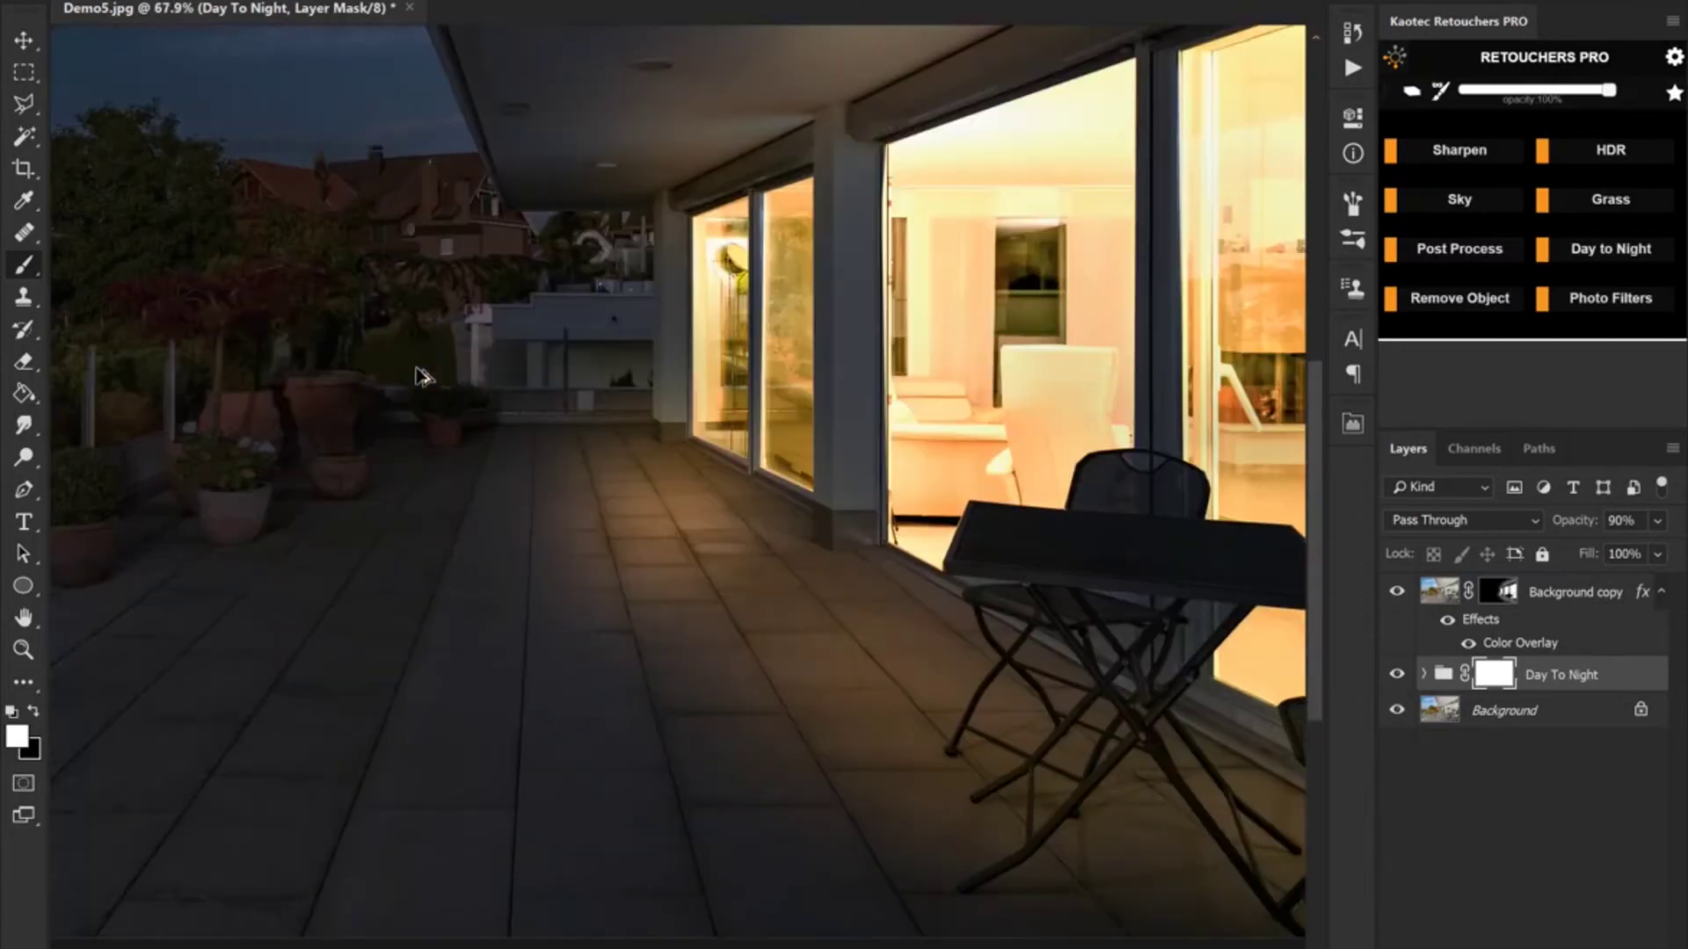
pyautogui.moveTo(423, 377)
pyautogui.mouseDown()
pyautogui.moveTo(753, 482)
pyautogui.moveTo(1147, 740)
pyautogui.moveTo(810, 478)
pyautogui.moveTo(388, 225)
pyautogui.mouseUp()
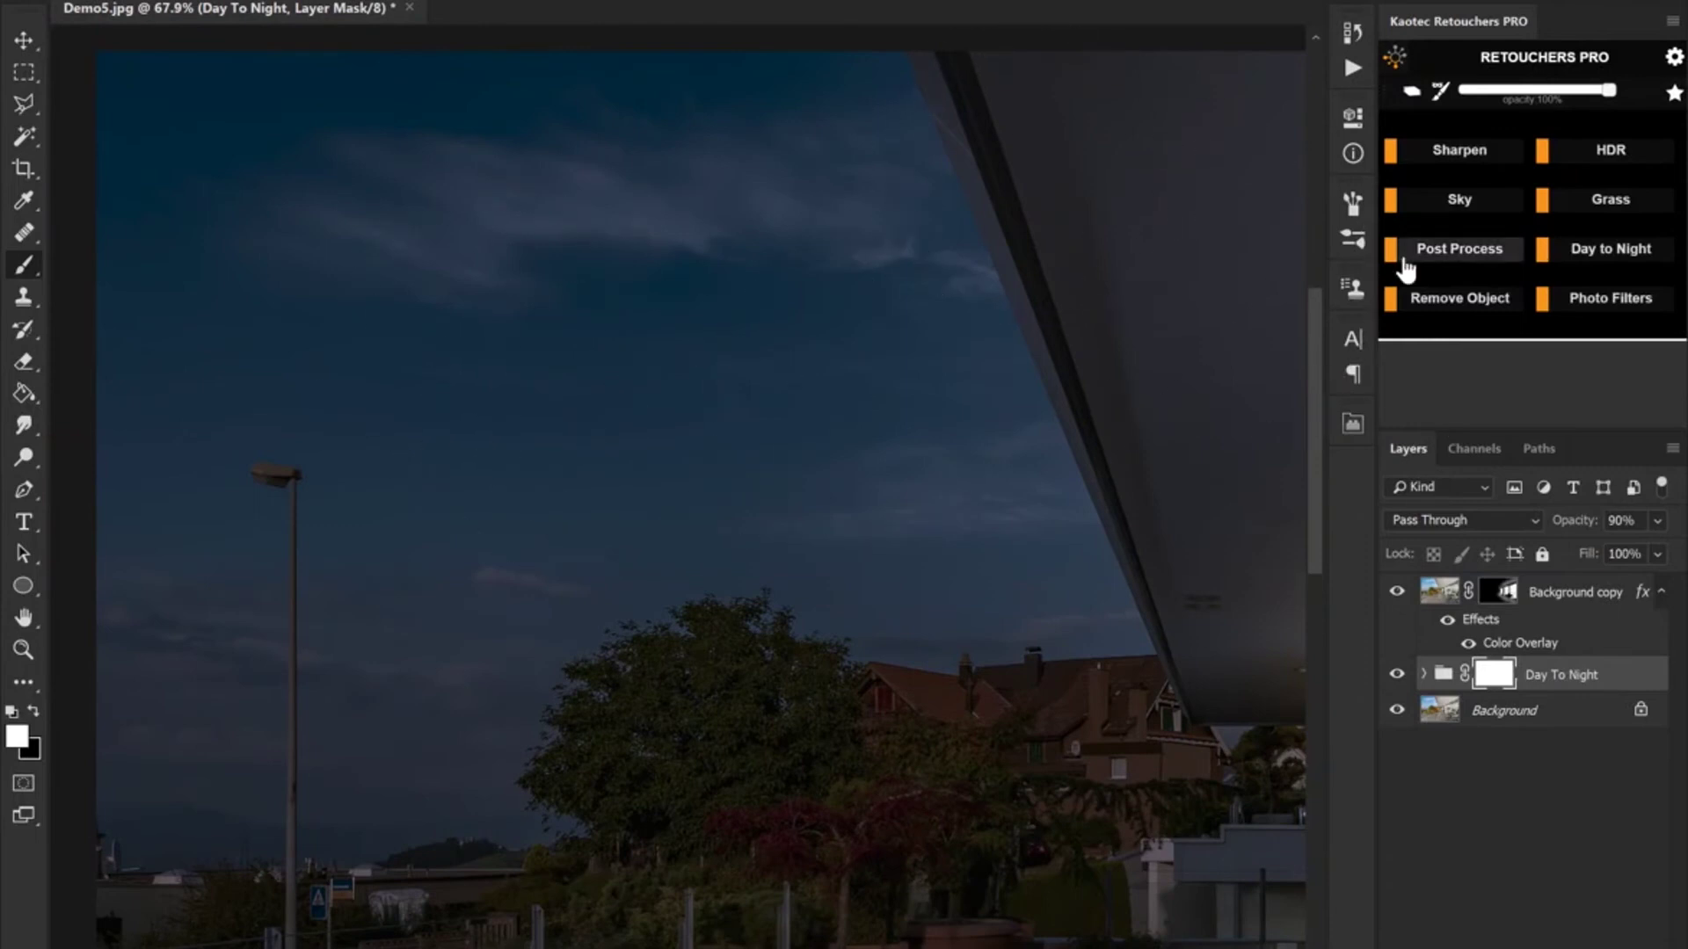
pyautogui.click(1632, 255)
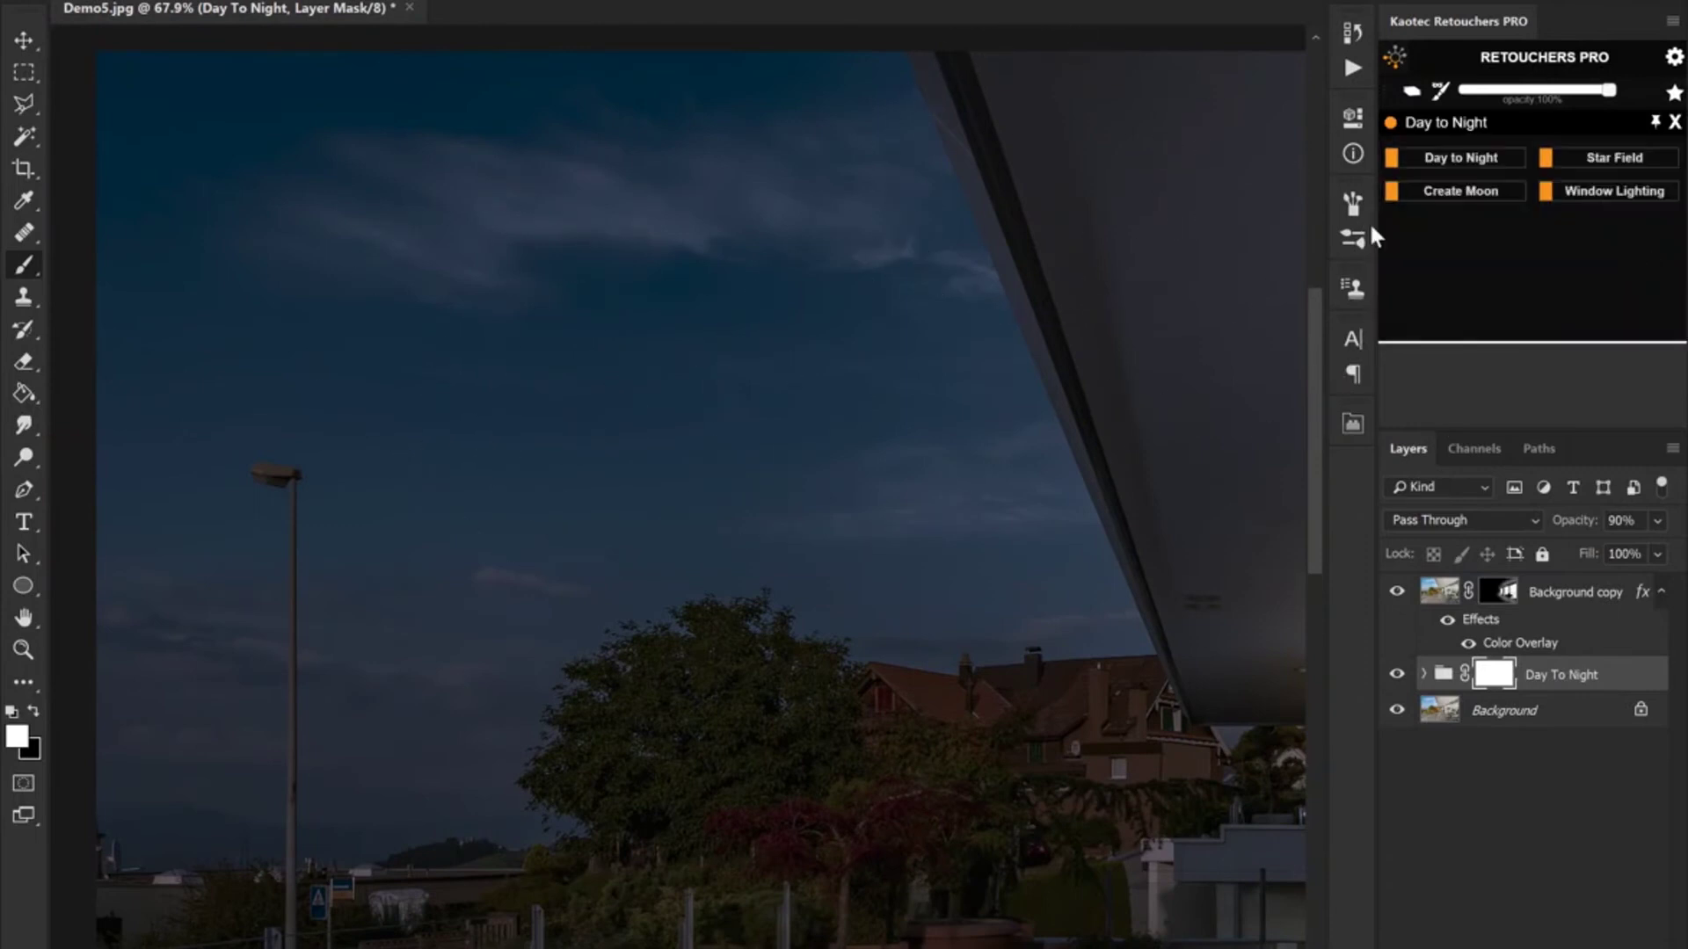
pyautogui.click(1563, 592)
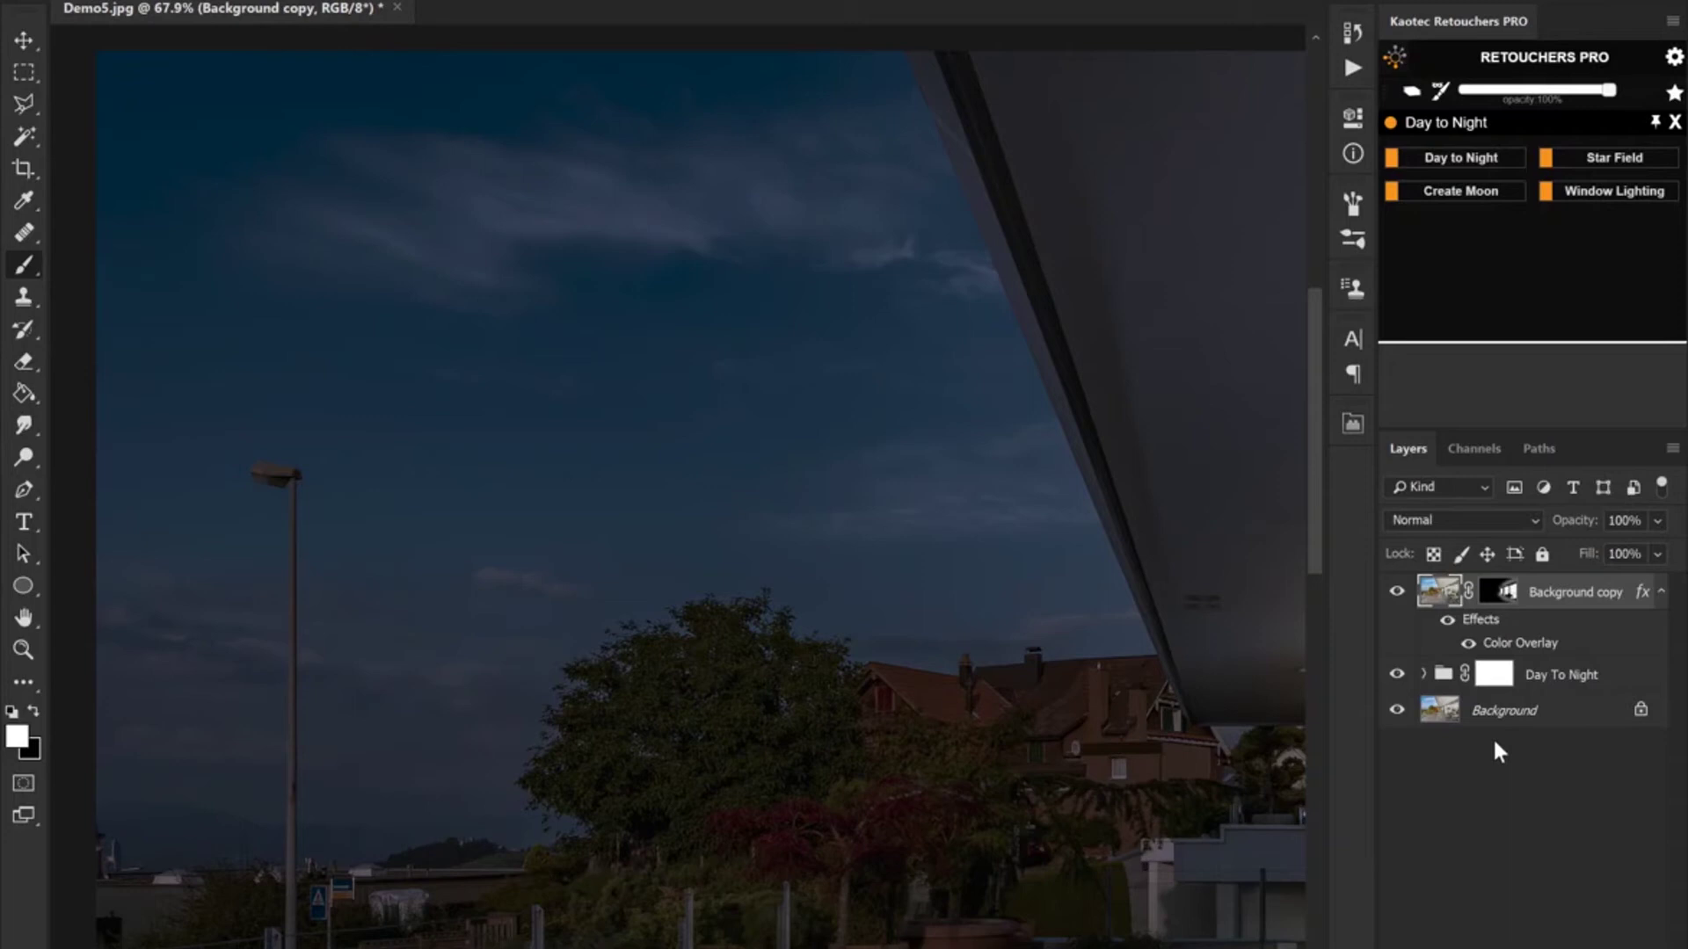
pyautogui.click(1471, 167)
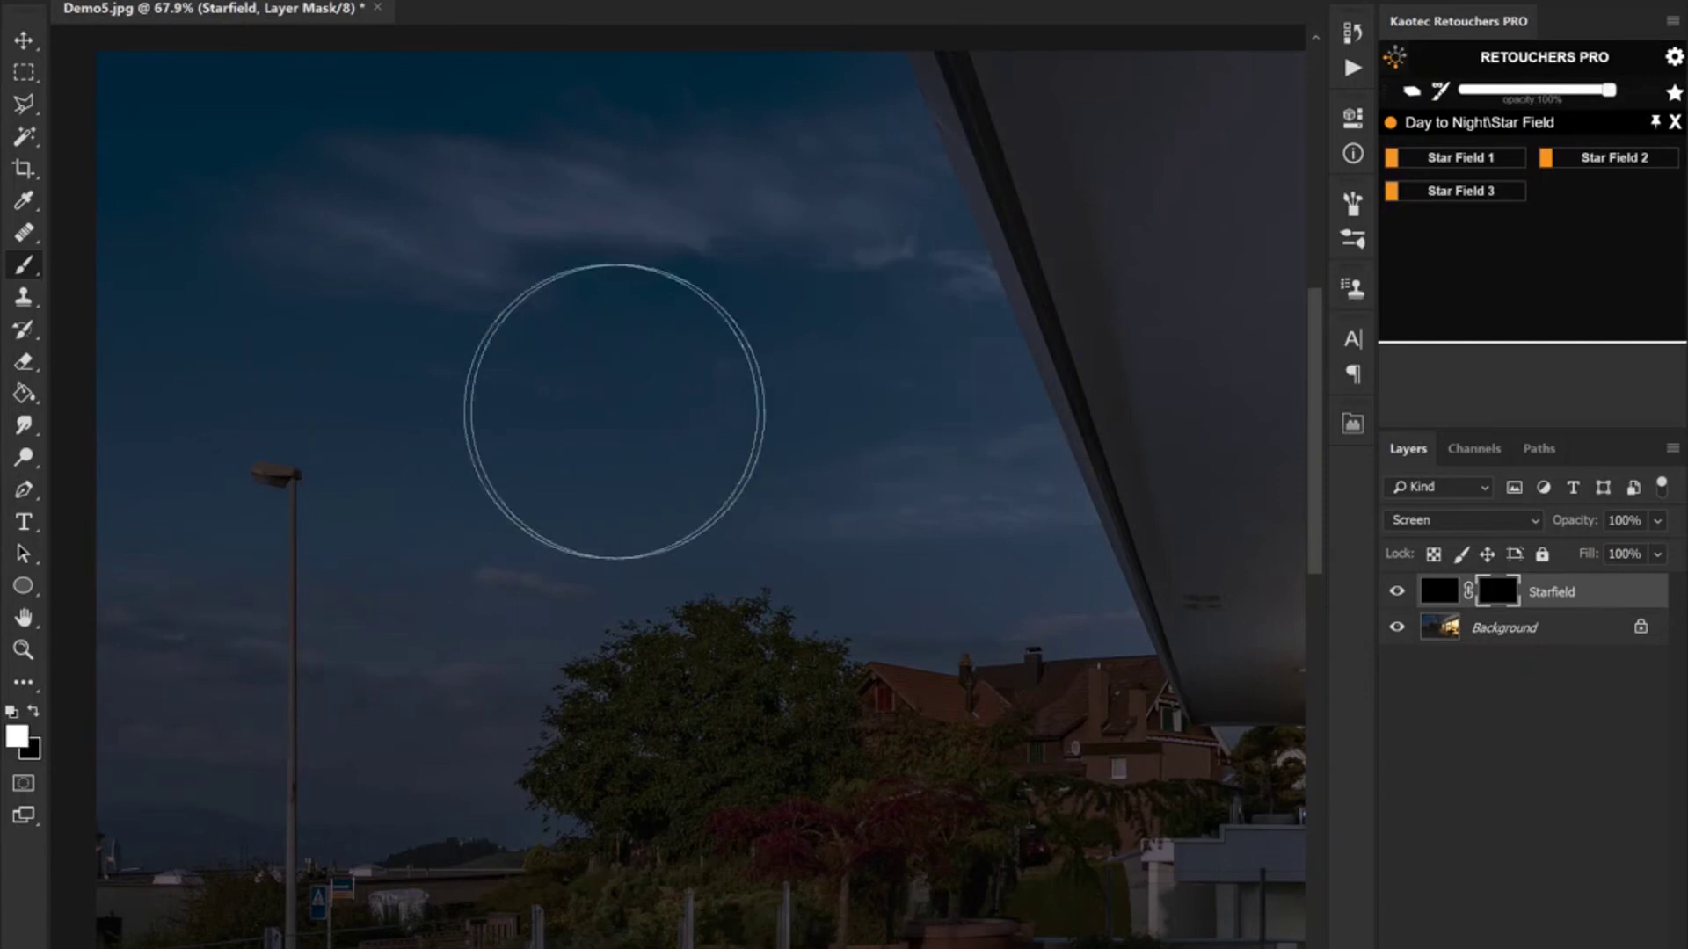
# Paint white on the Starfield layer's mask across the open sky to reveal the stars
pyautogui.click(714, 404)
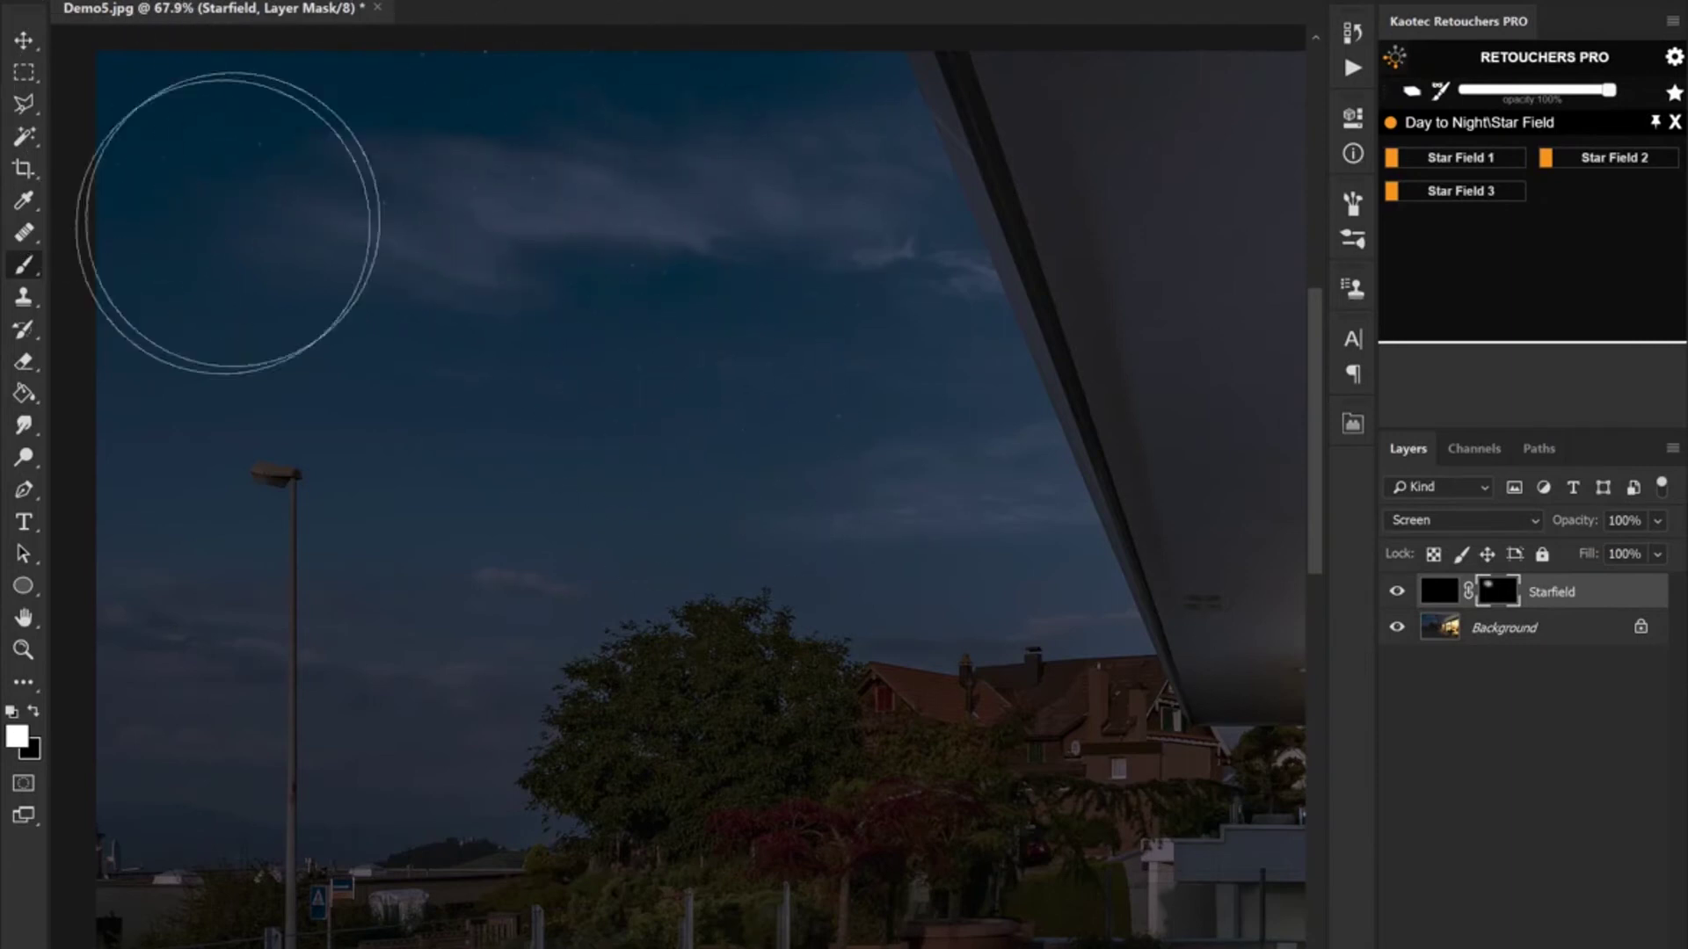
pyautogui.moveTo(228, 223)
pyautogui.mouseDown()
pyautogui.moveTo(348, 357)
pyautogui.moveTo(379, 546)
pyautogui.moveTo(234, 641)
pyautogui.moveTo(440, 560)
pyautogui.moveTo(402, 396)
pyautogui.moveTo(640, 379)
pyautogui.moveTo(613, 400)
pyautogui.moveTo(716, 427)
pyautogui.mouseUp()
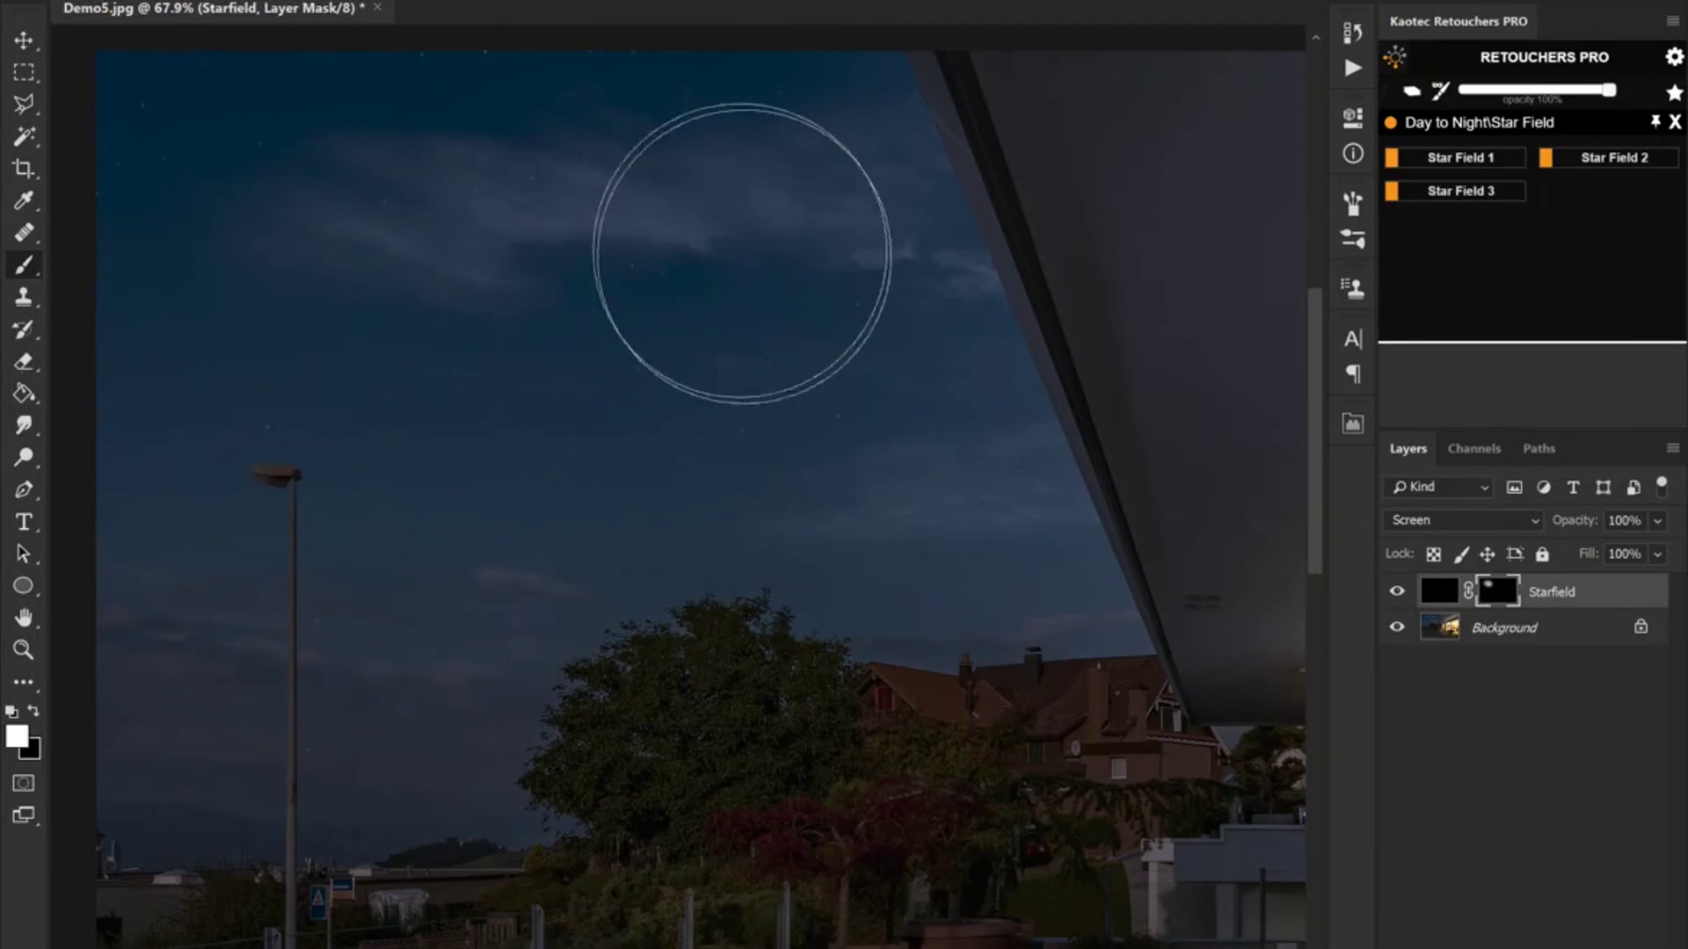
pyautogui.moveTo(743, 253)
pyautogui.mouseDown()
pyautogui.moveTo(111, 142)
pyautogui.moveTo(596, 408)
pyautogui.moveTo(578, 279)
pyautogui.mouseUp()
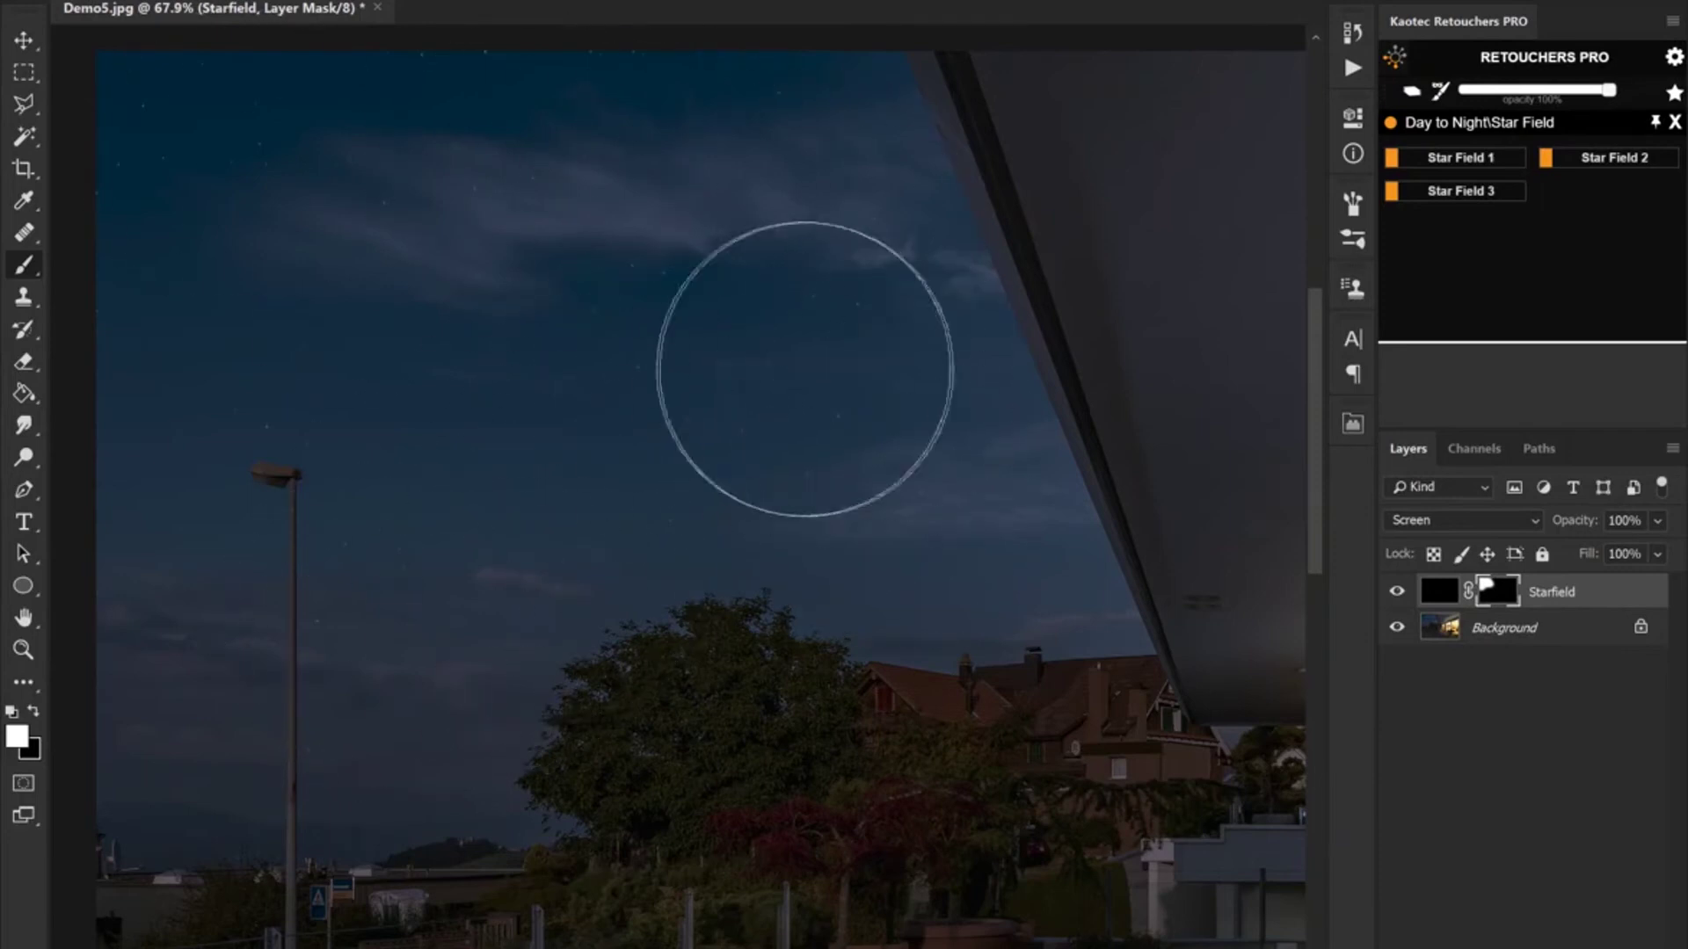
# Inspect the stars up close across the sky, from the photo's upper left corner to the roof edge
pyautogui.press('z')
pyautogui.moveTo(742, 351); pyautogui.dragTo(832, 380)
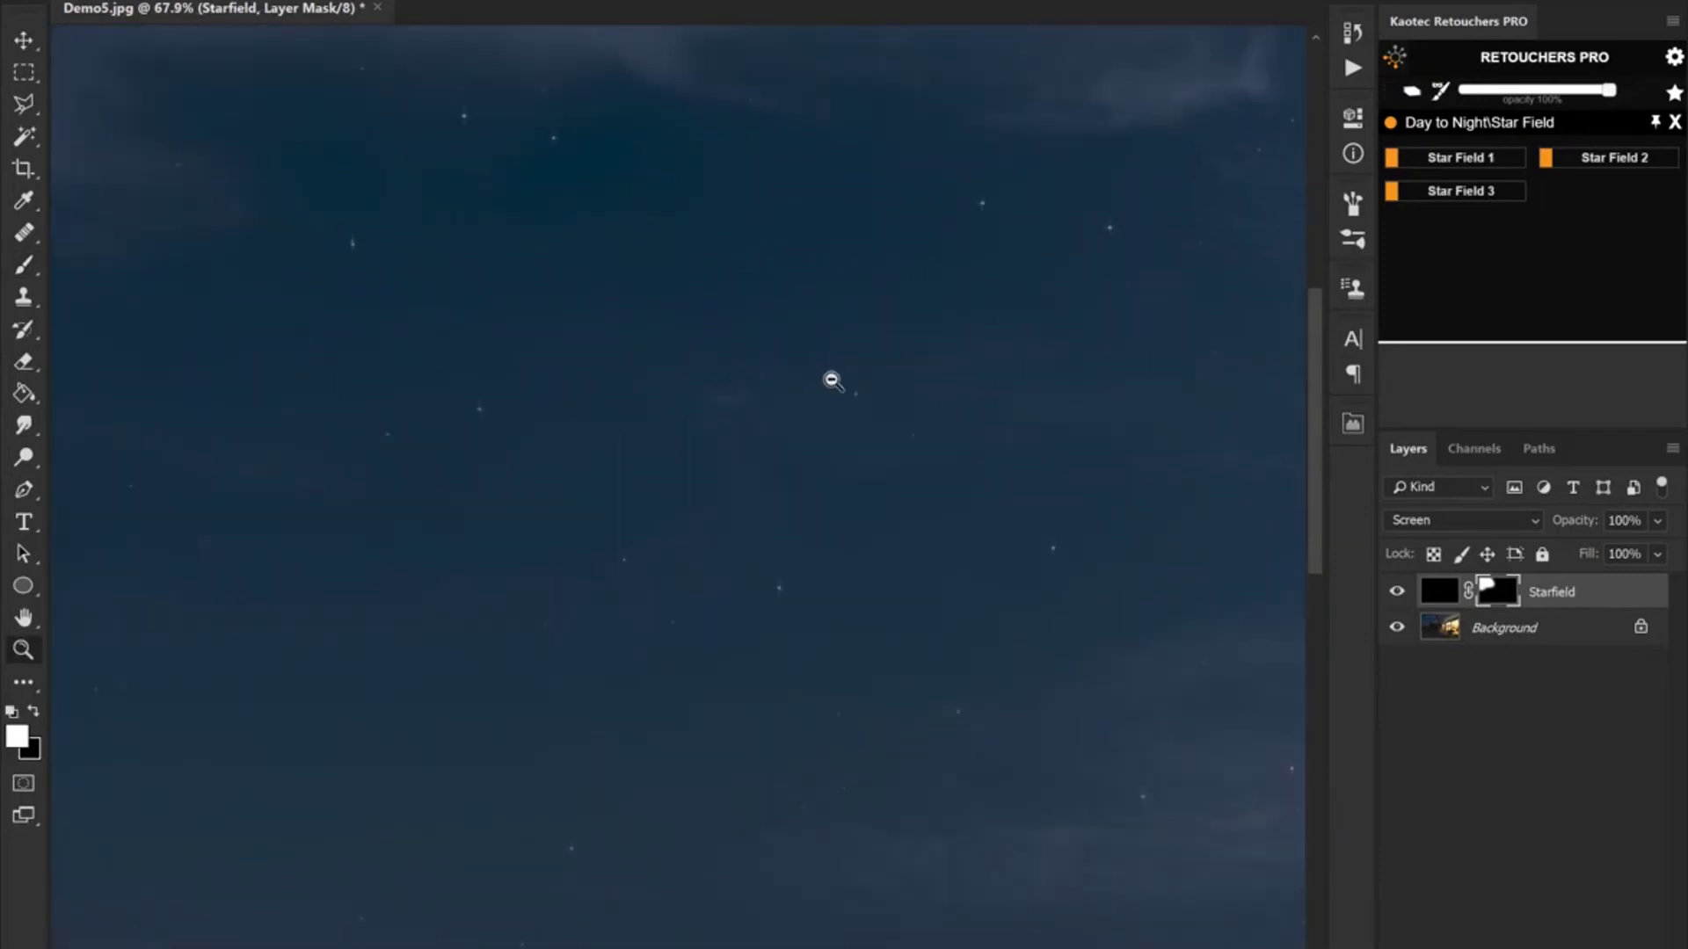
pyautogui.moveTo(401, 192); pyautogui.dragTo(931, 605)
pyautogui.moveTo(387, 227); pyautogui.dragTo(953, 554)
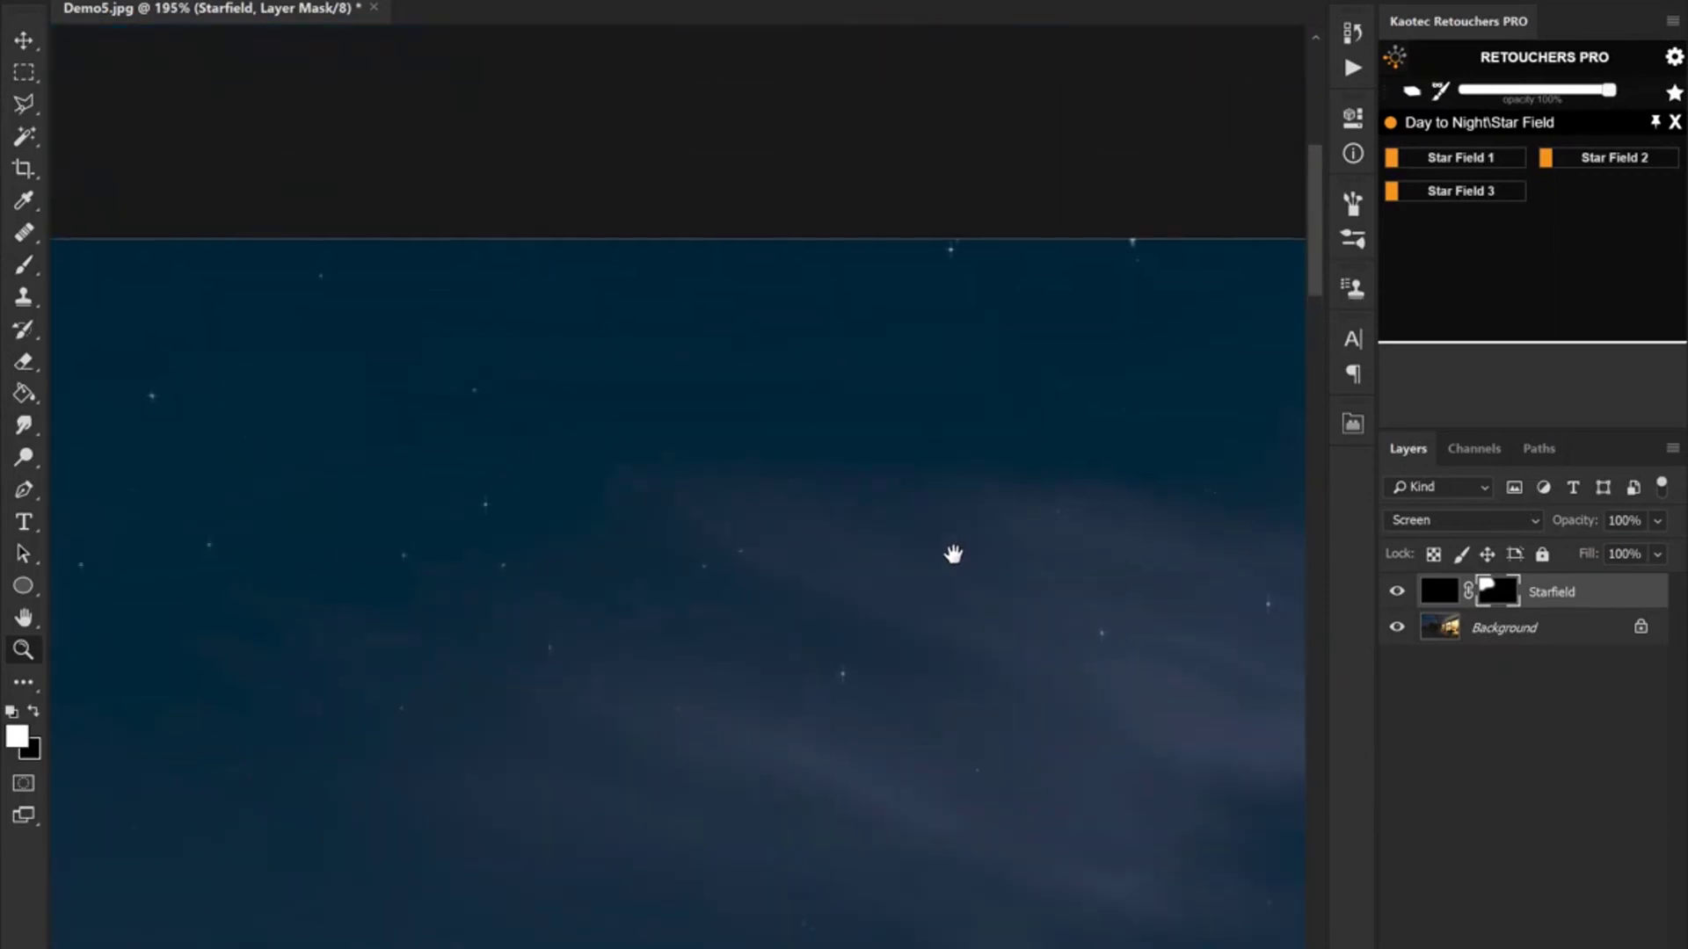
pyautogui.moveTo(426, 467); pyautogui.dragTo(739, 240)
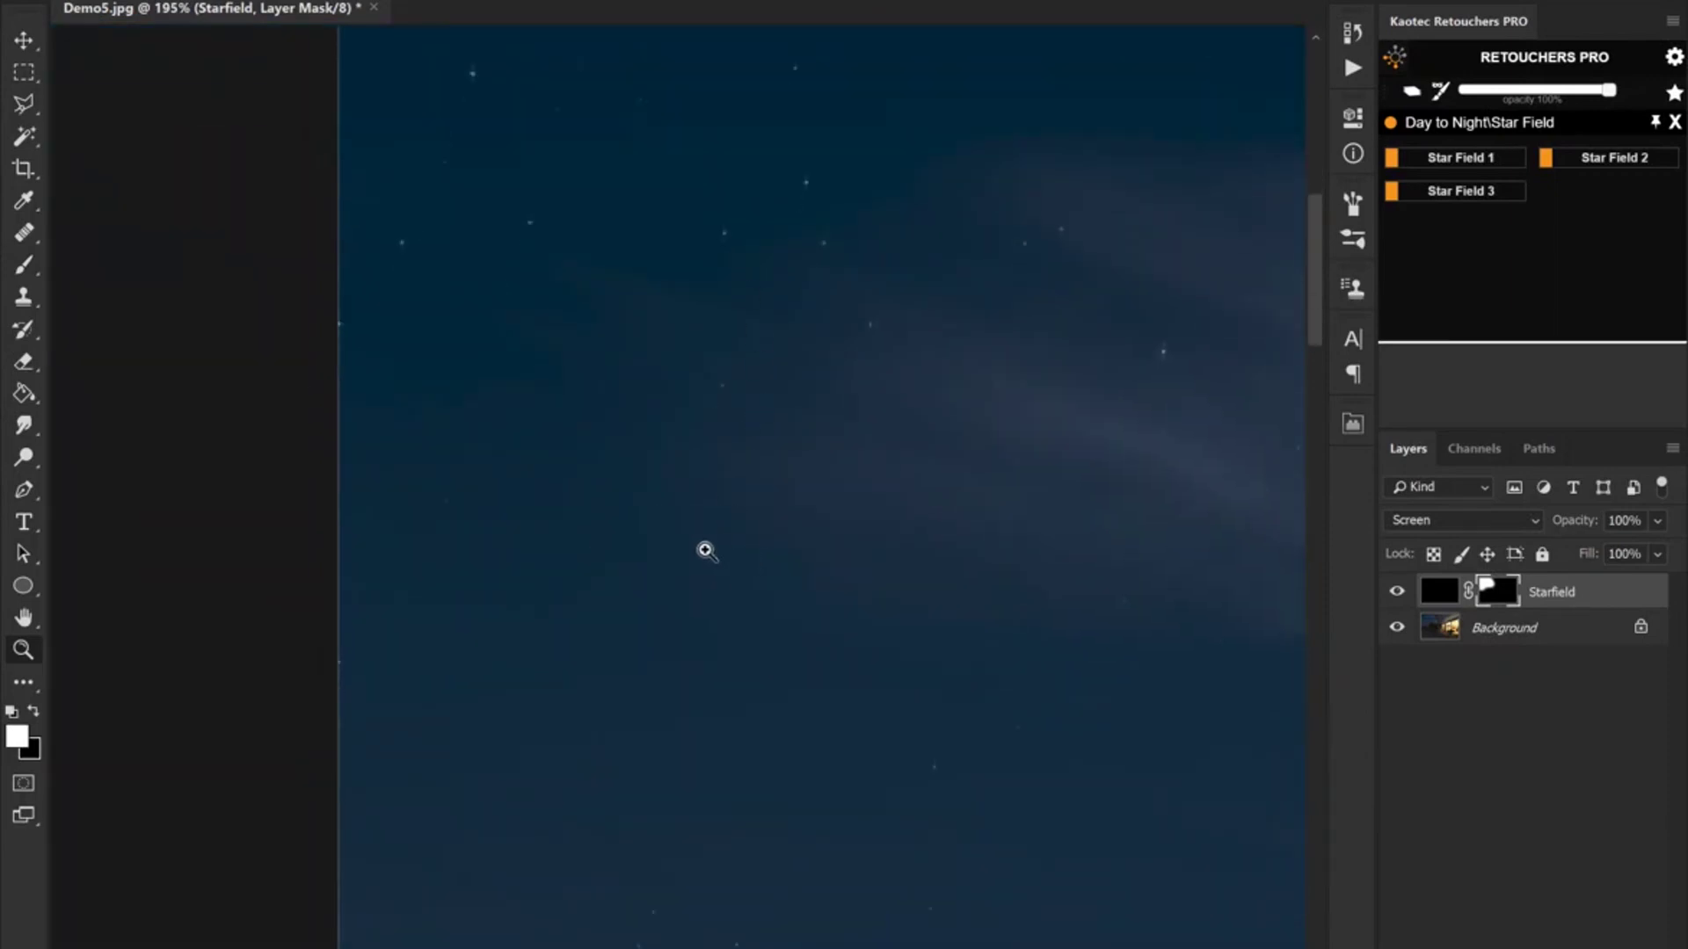
pyautogui.moveTo(910, 581); pyautogui.dragTo(367, 305)
pyautogui.moveTo(837, 437); pyautogui.dragTo(275, 199)
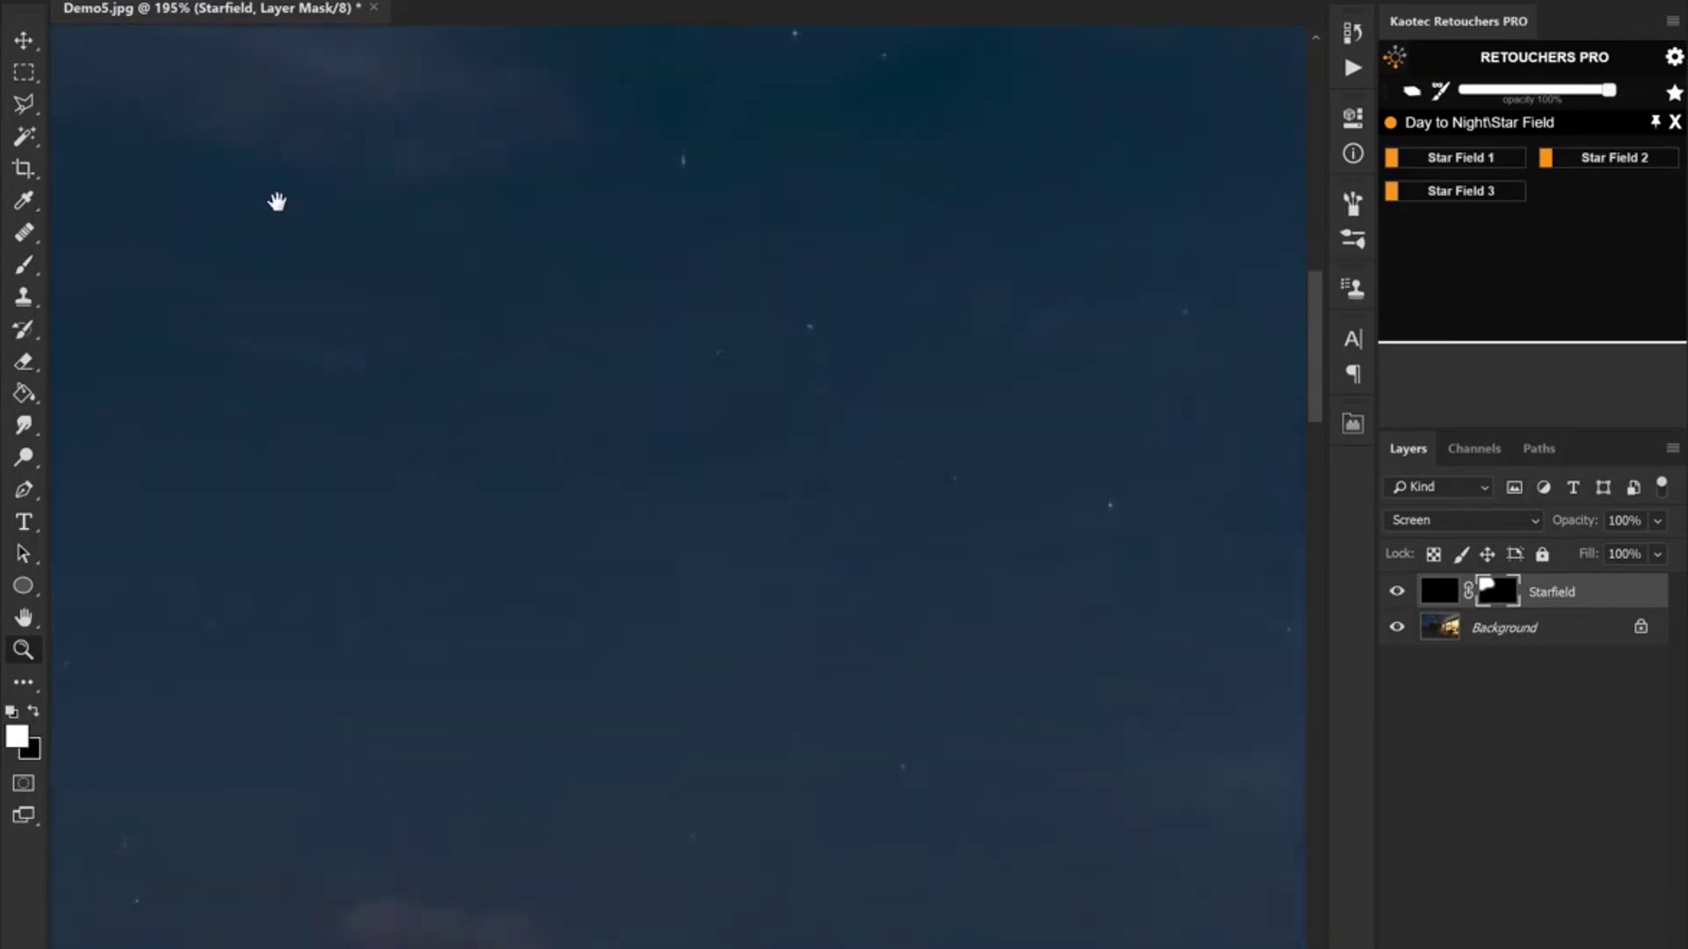
pyautogui.moveTo(1055, 545); pyautogui.dragTo(536, 327)
pyautogui.moveTo(716, 302); pyautogui.dragTo(278, 408)
# Extend the stars by painting white on the Starfield mask over the sky beside the roof edge
pyautogui.press('b')
pyautogui.moveTo(950, 340)
pyautogui.mouseDown()
pyautogui.moveTo(1020, 313)
pyautogui.moveTo(900, 338)
pyautogui.mouseUp()
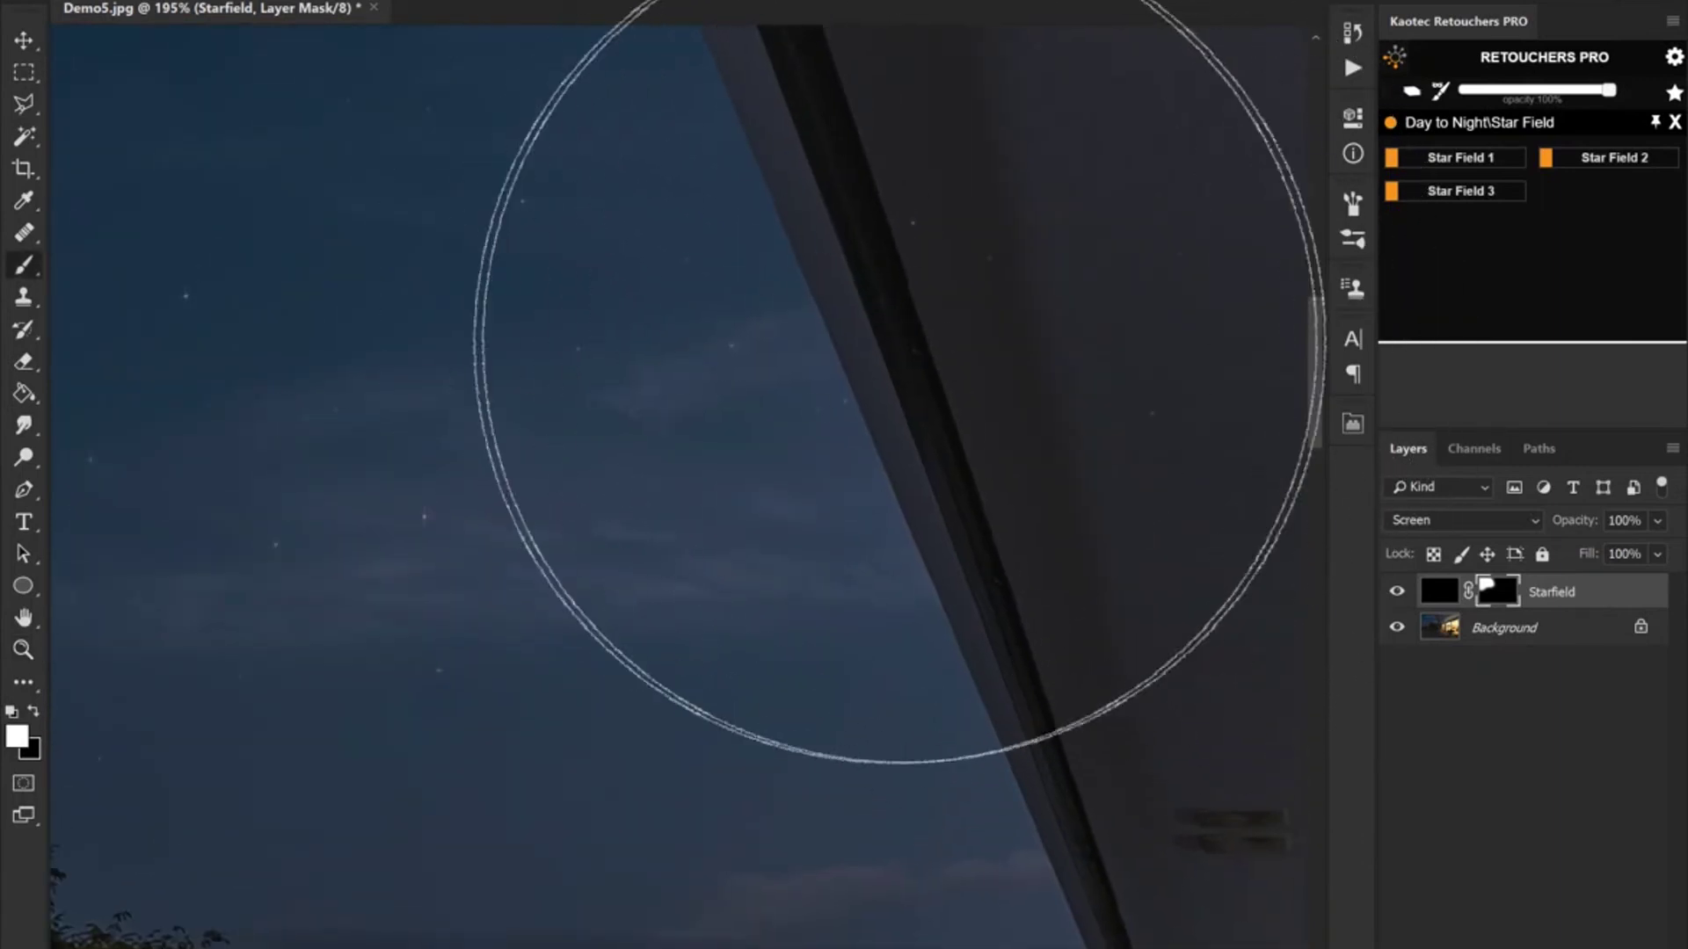
pyautogui.moveTo(722, 259)
pyautogui.mouseDown()
pyautogui.moveTo(249, 147)
pyautogui.moveTo(282, 312)
pyautogui.mouseUp()
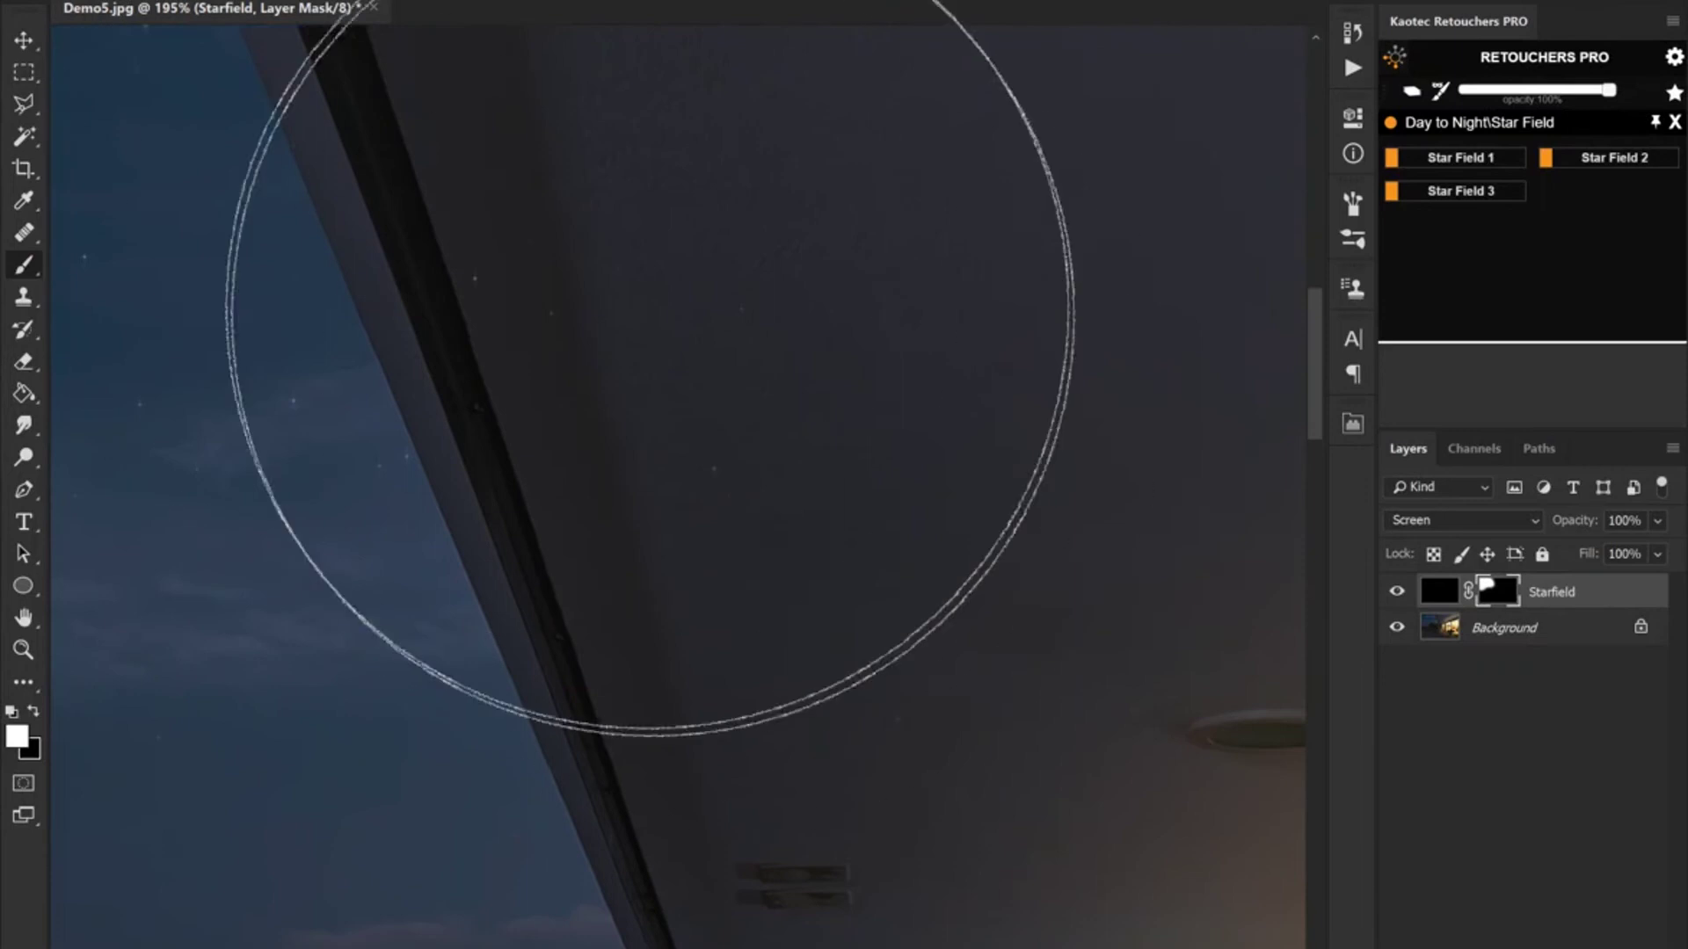
# Hide the stars spilling onto the terrace ceiling by painting black on the Starfield mask with a smaller brush
pyautogui.press('x')
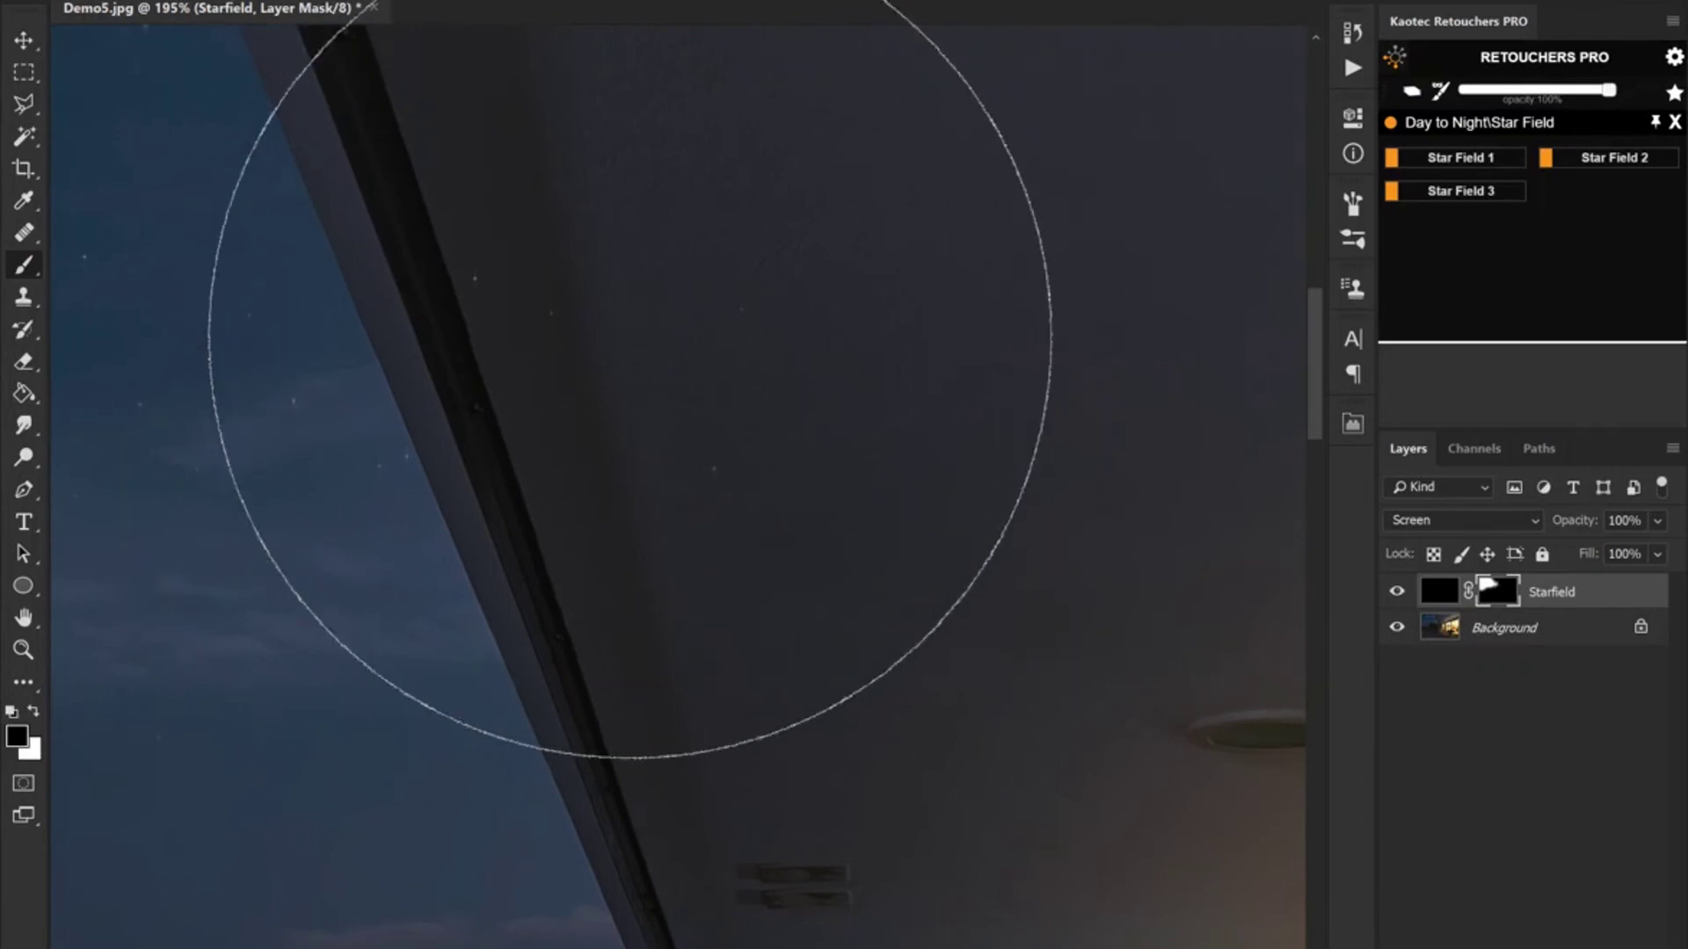
pyautogui.press('[')
pyautogui.press('[')
pyautogui.press('[')
pyautogui.press('[')
pyautogui.press('[')
pyautogui.press('[')
pyautogui.press('[')
pyautogui.press('[')
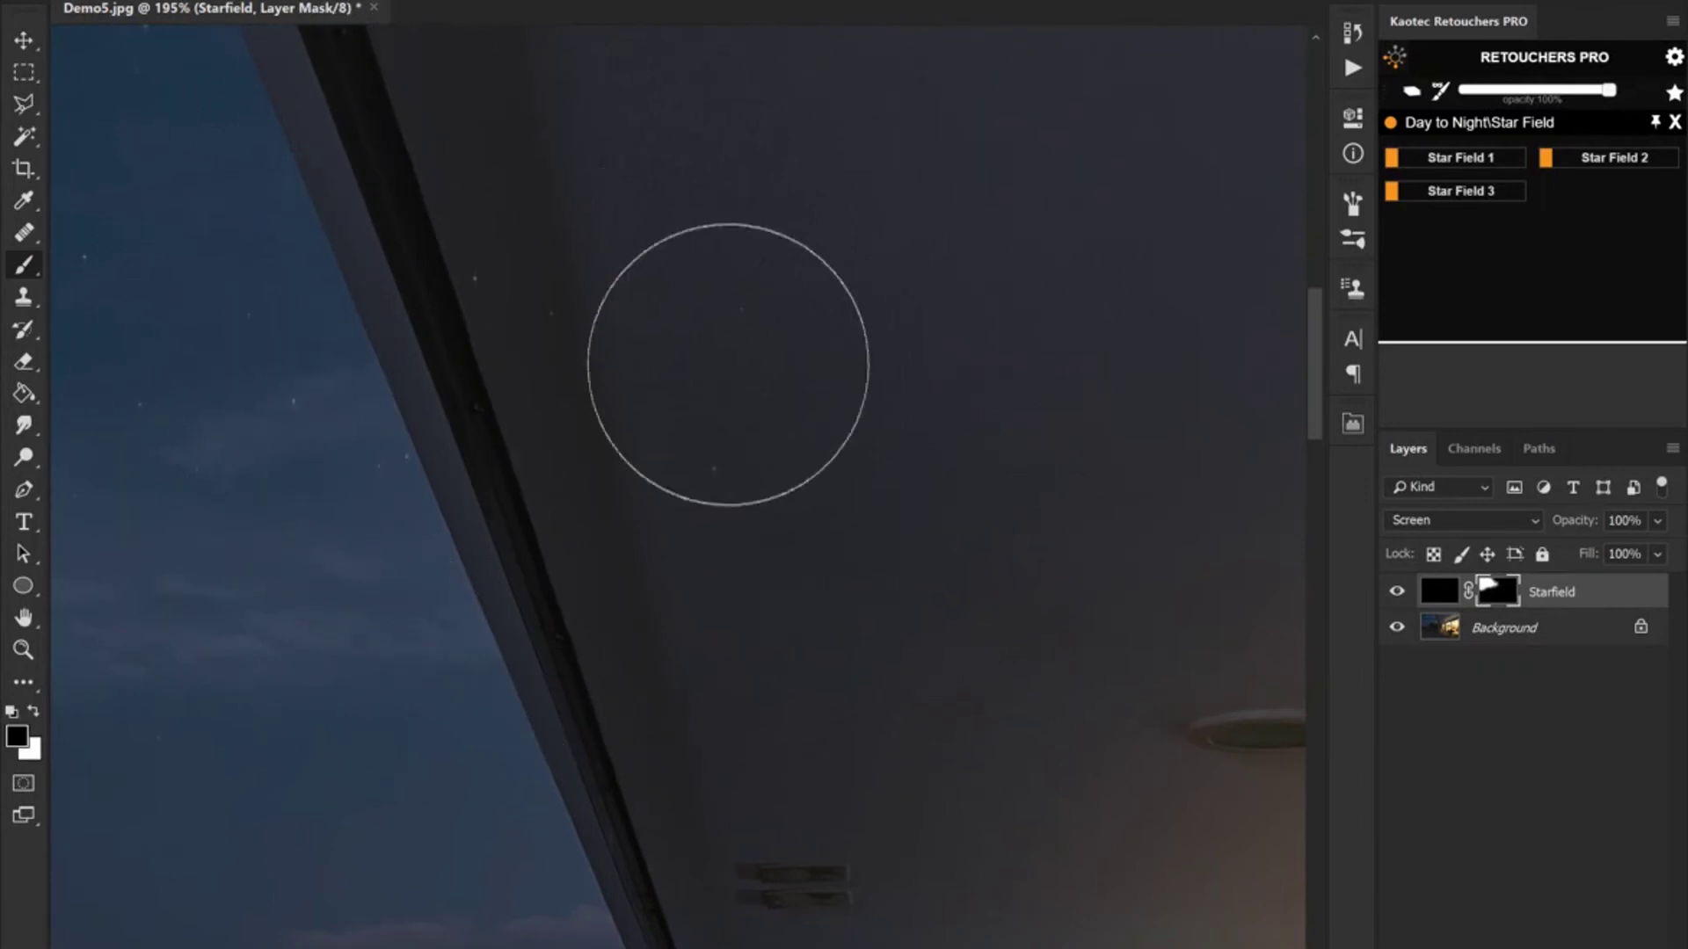
pyautogui.press('[')
pyautogui.moveTo(671, 268)
pyautogui.mouseDown()
pyautogui.moveTo(501, 182)
pyautogui.moveTo(496, 211)
pyautogui.moveTo(597, 314)
pyautogui.moveTo(851, 389)
pyautogui.mouseUp()
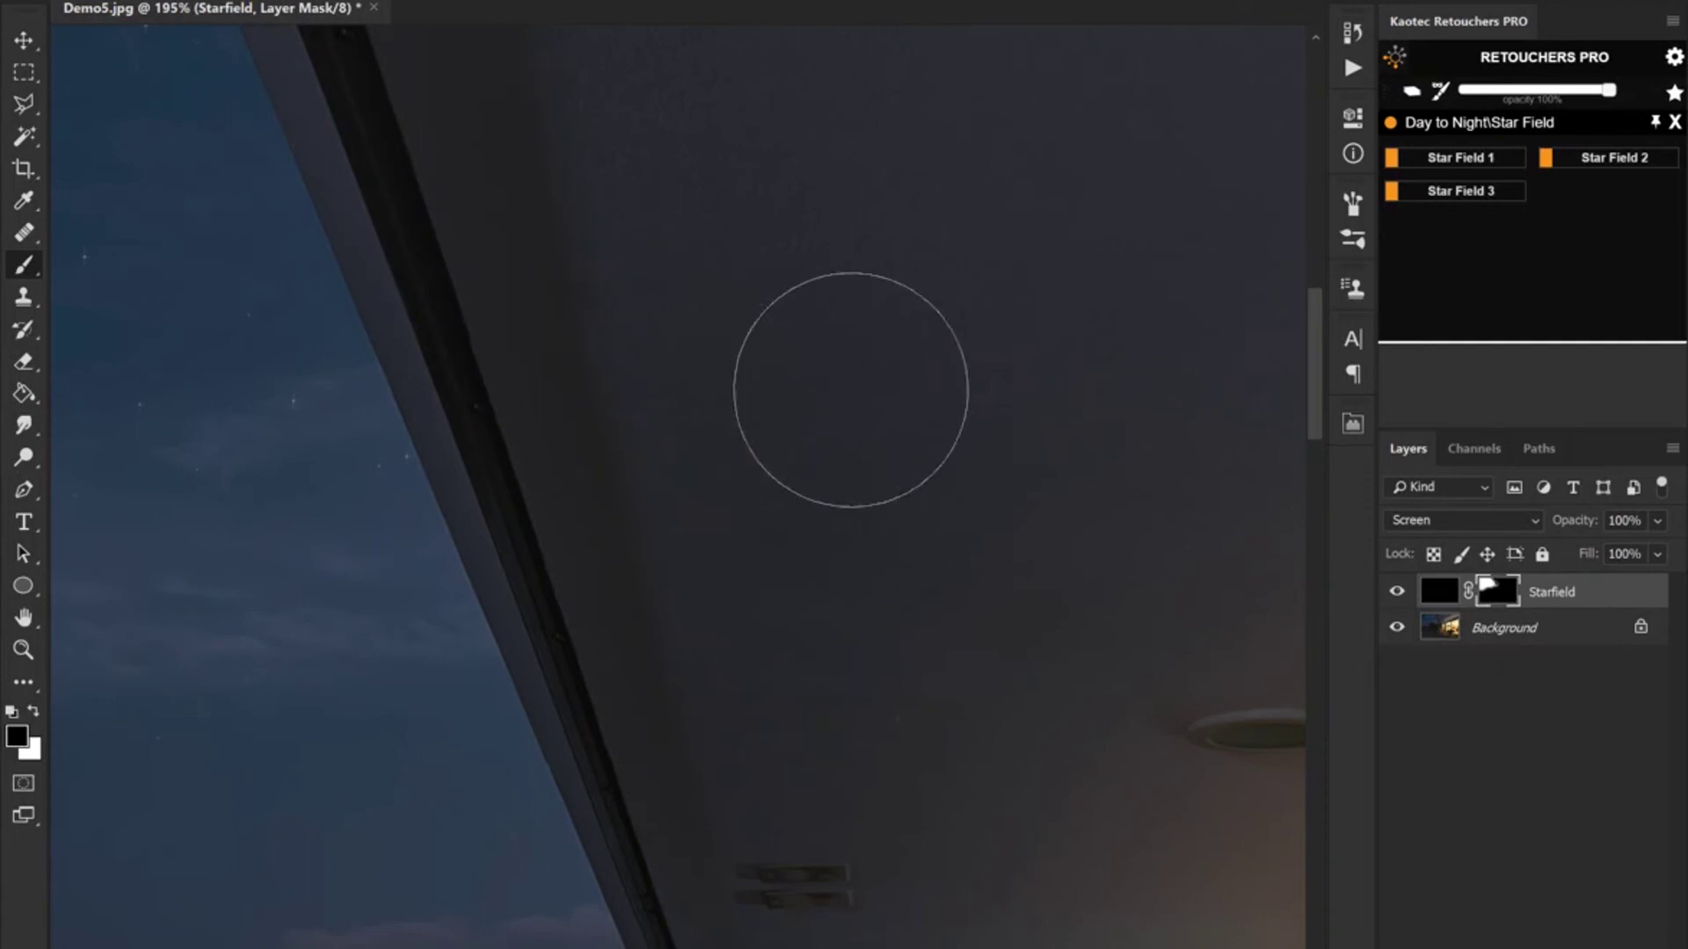
# Review the whole terrace scene and take a closer look at its starry sky
pyautogui.press('z')
pyautogui.rightClick(475, 287)
pyautogui.click(518, 305)
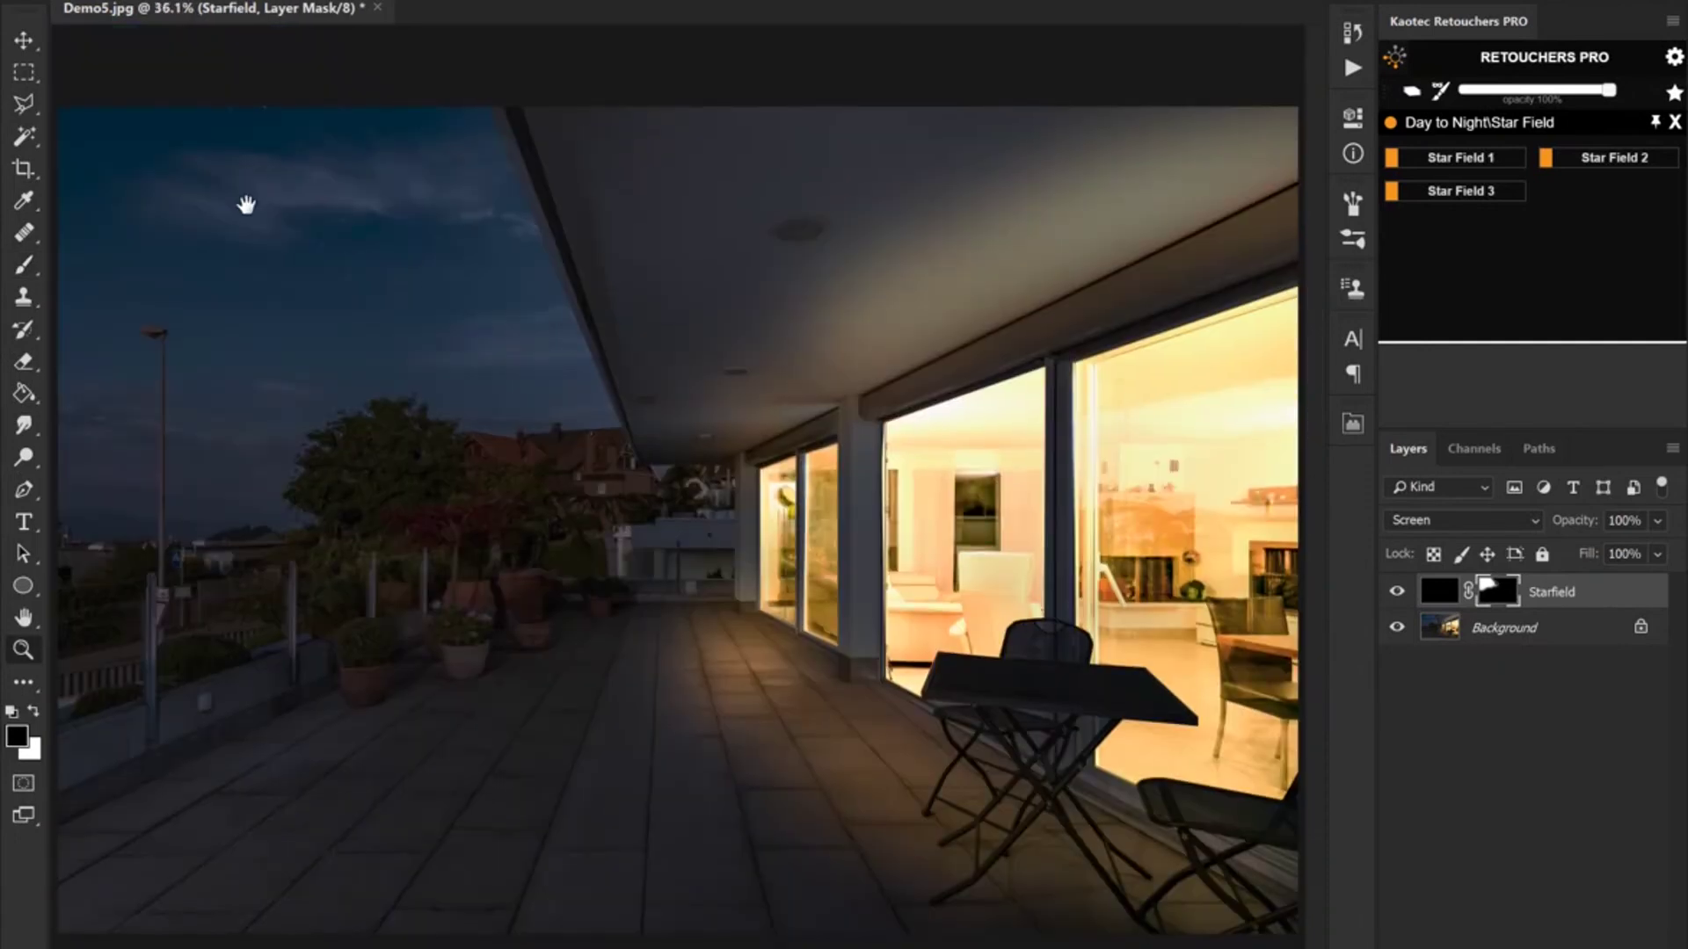
pyautogui.click(216, 241)
pyautogui.click(283, 251)
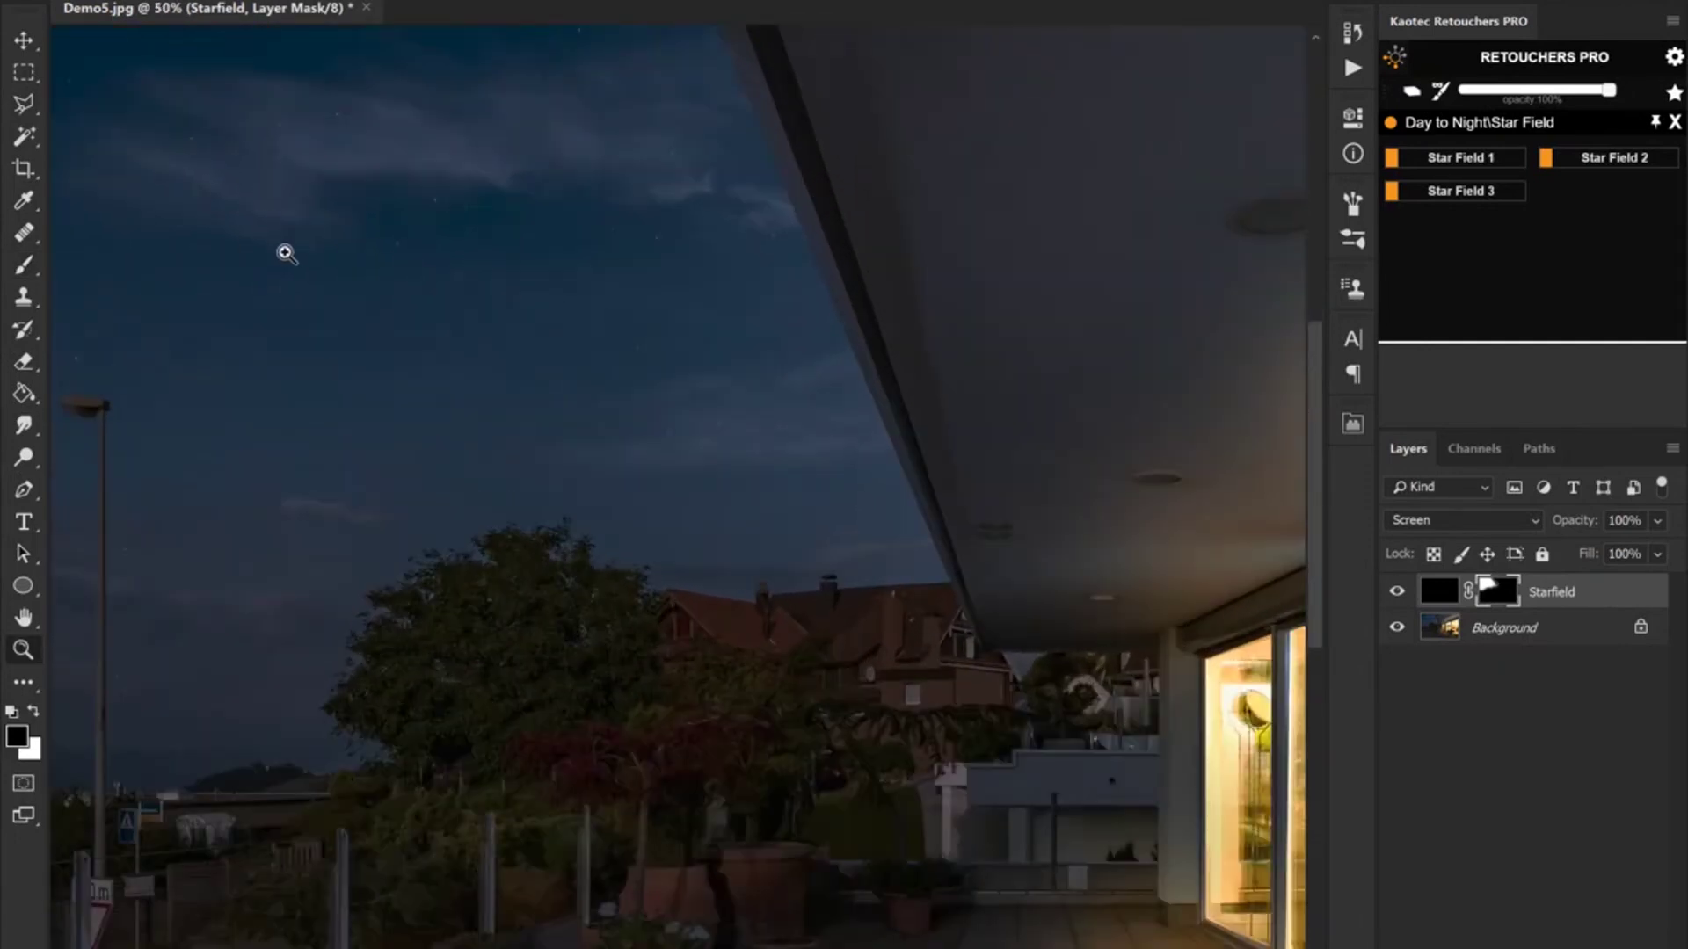
# Create a moon from the Day to Night set and scale it down to a small disc in the photo's upper-left sky
pyautogui.click(285, 240)
pyautogui.moveTo(285, 240); pyautogui.dragTo(582, 448)
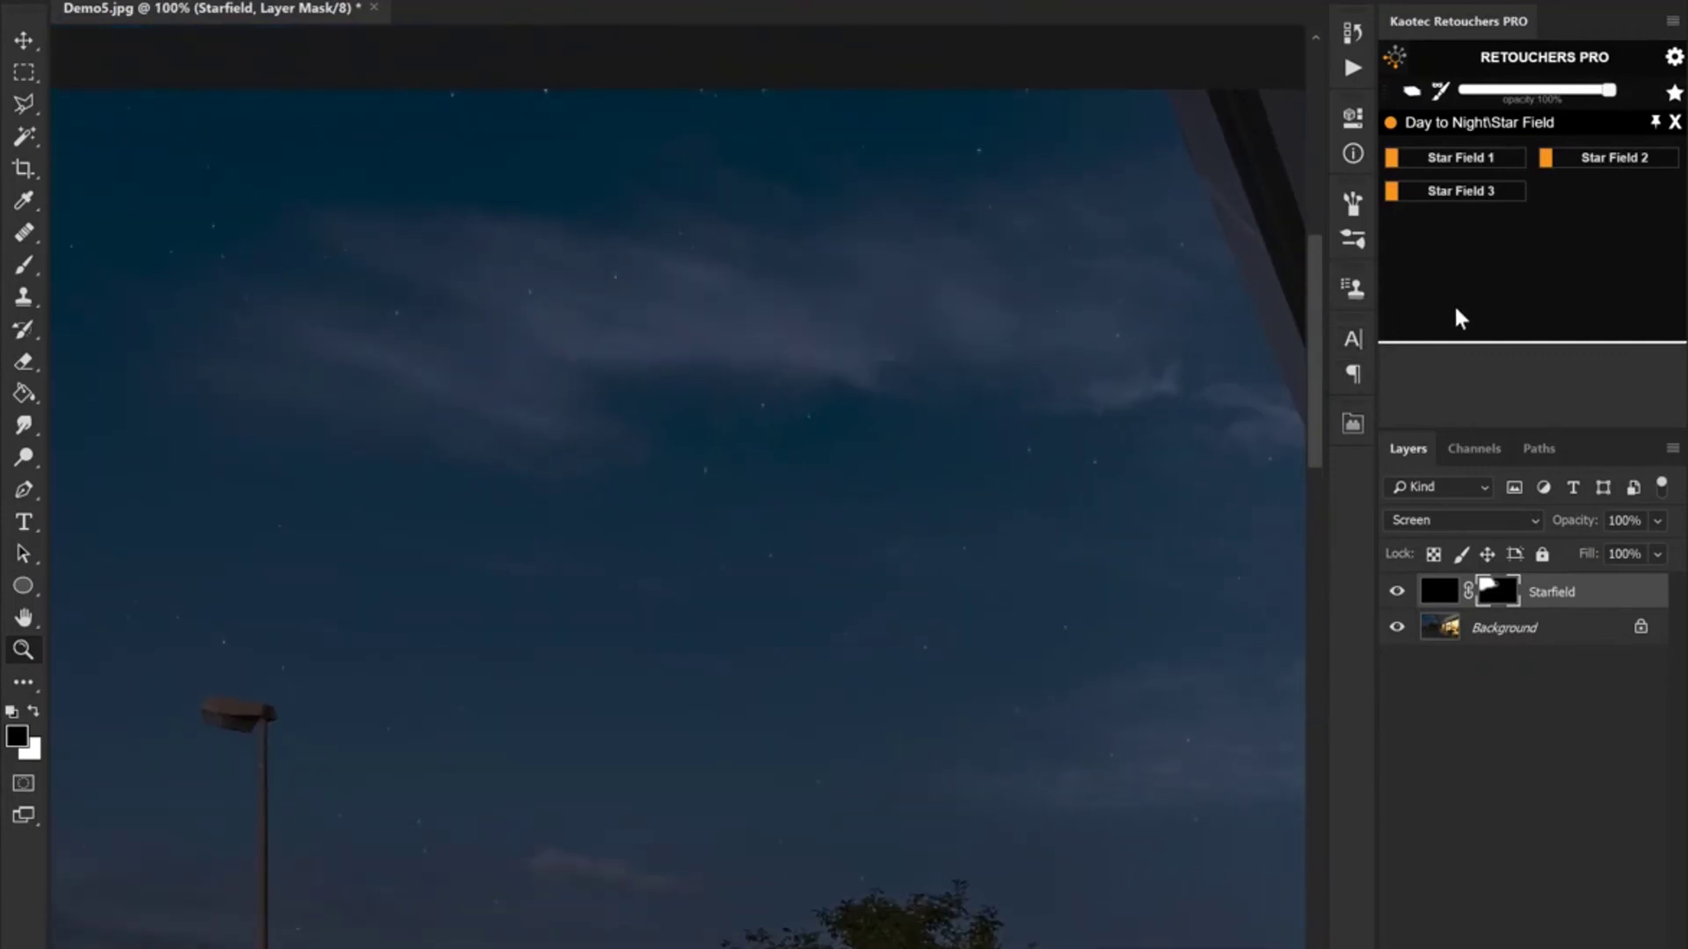
pyautogui.rightClick(1506, 287)
pyautogui.click(1505, 195)
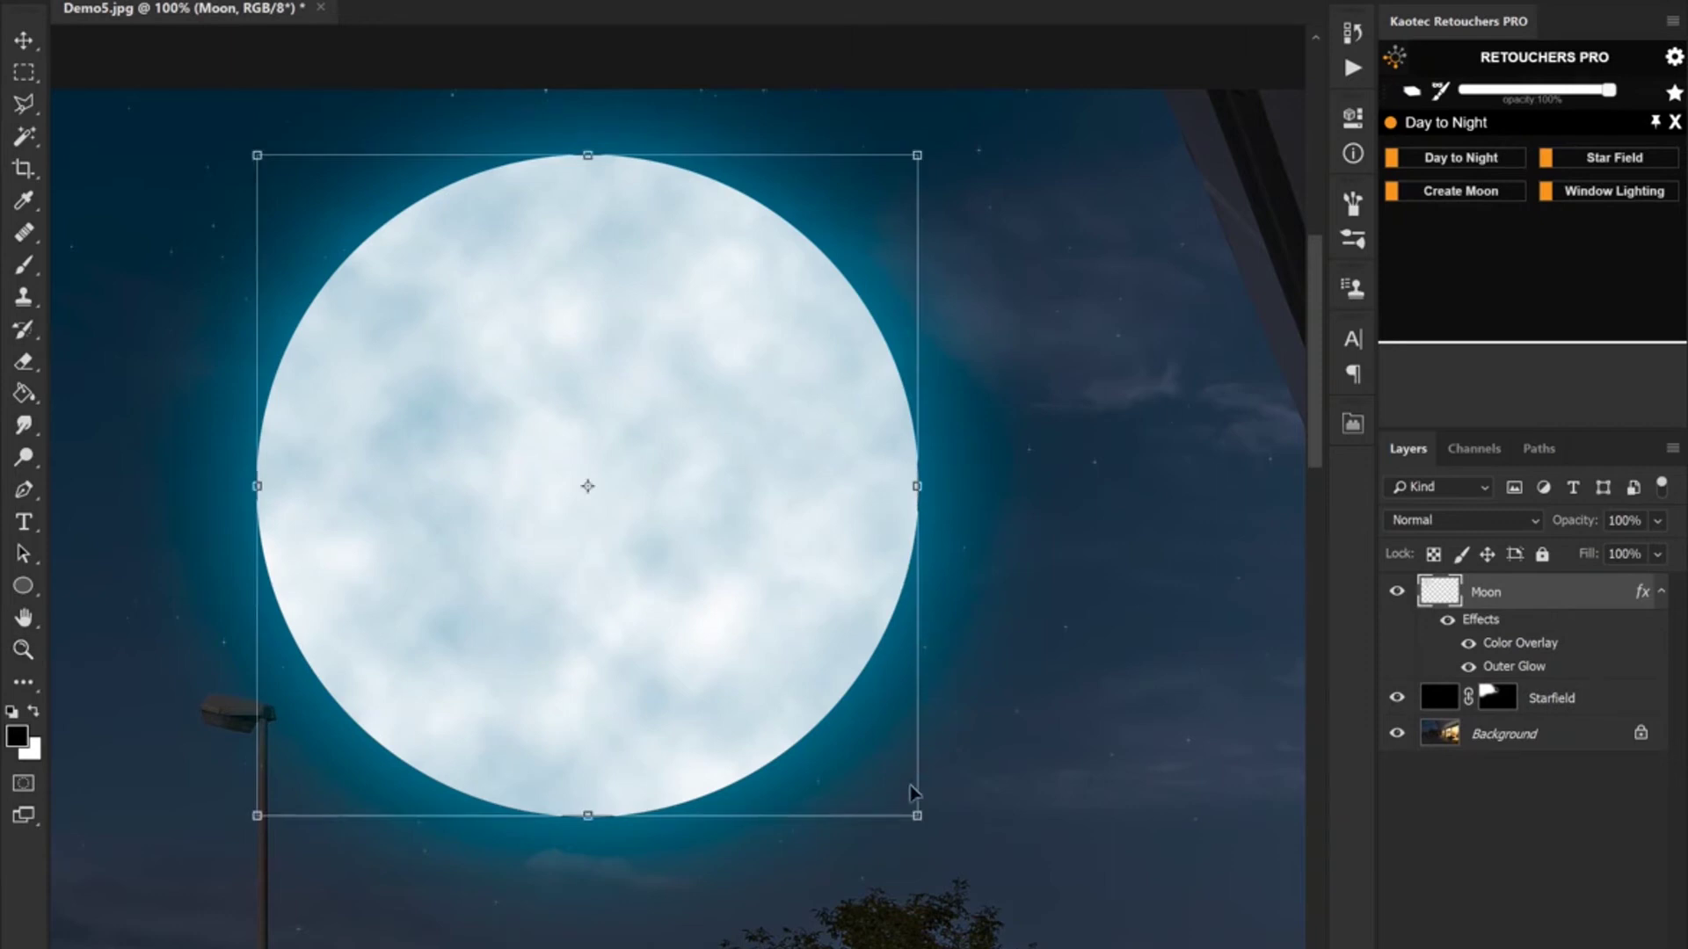
pyautogui.moveTo(833, 701); pyautogui.dragTo(375, 226)
pyautogui.press('Return')
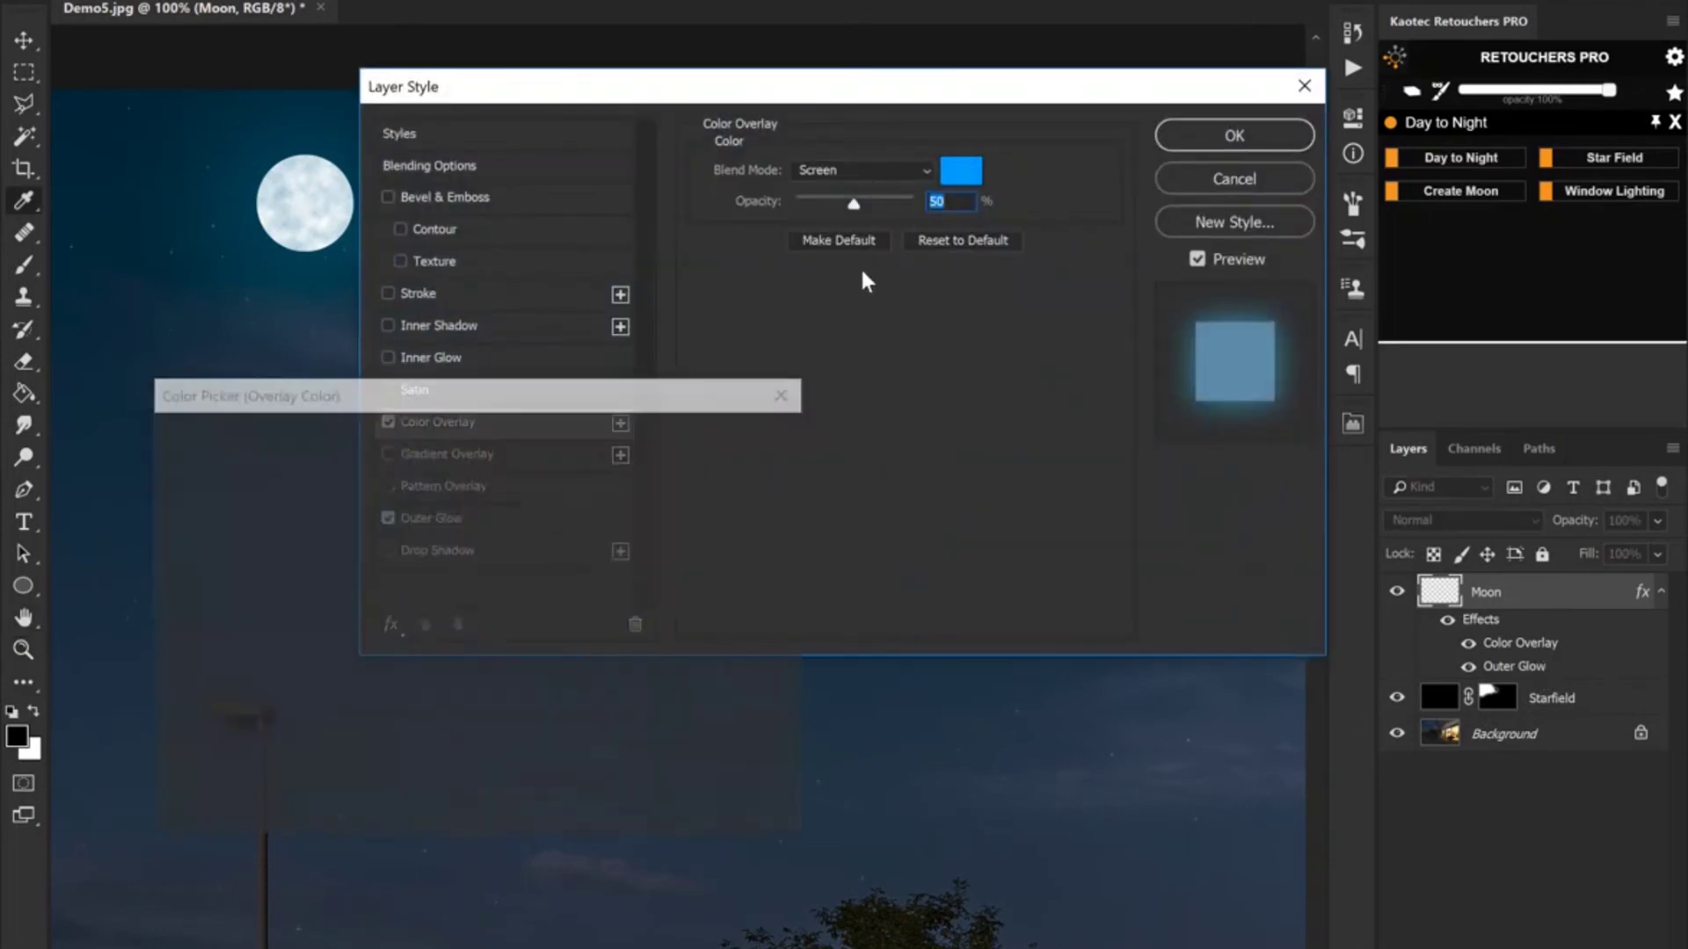
# Change the moon's Color Overlay to pale blue a5bed0 and move the moon a little to the right, above the cloud streaks
pyautogui.click(224, 511)
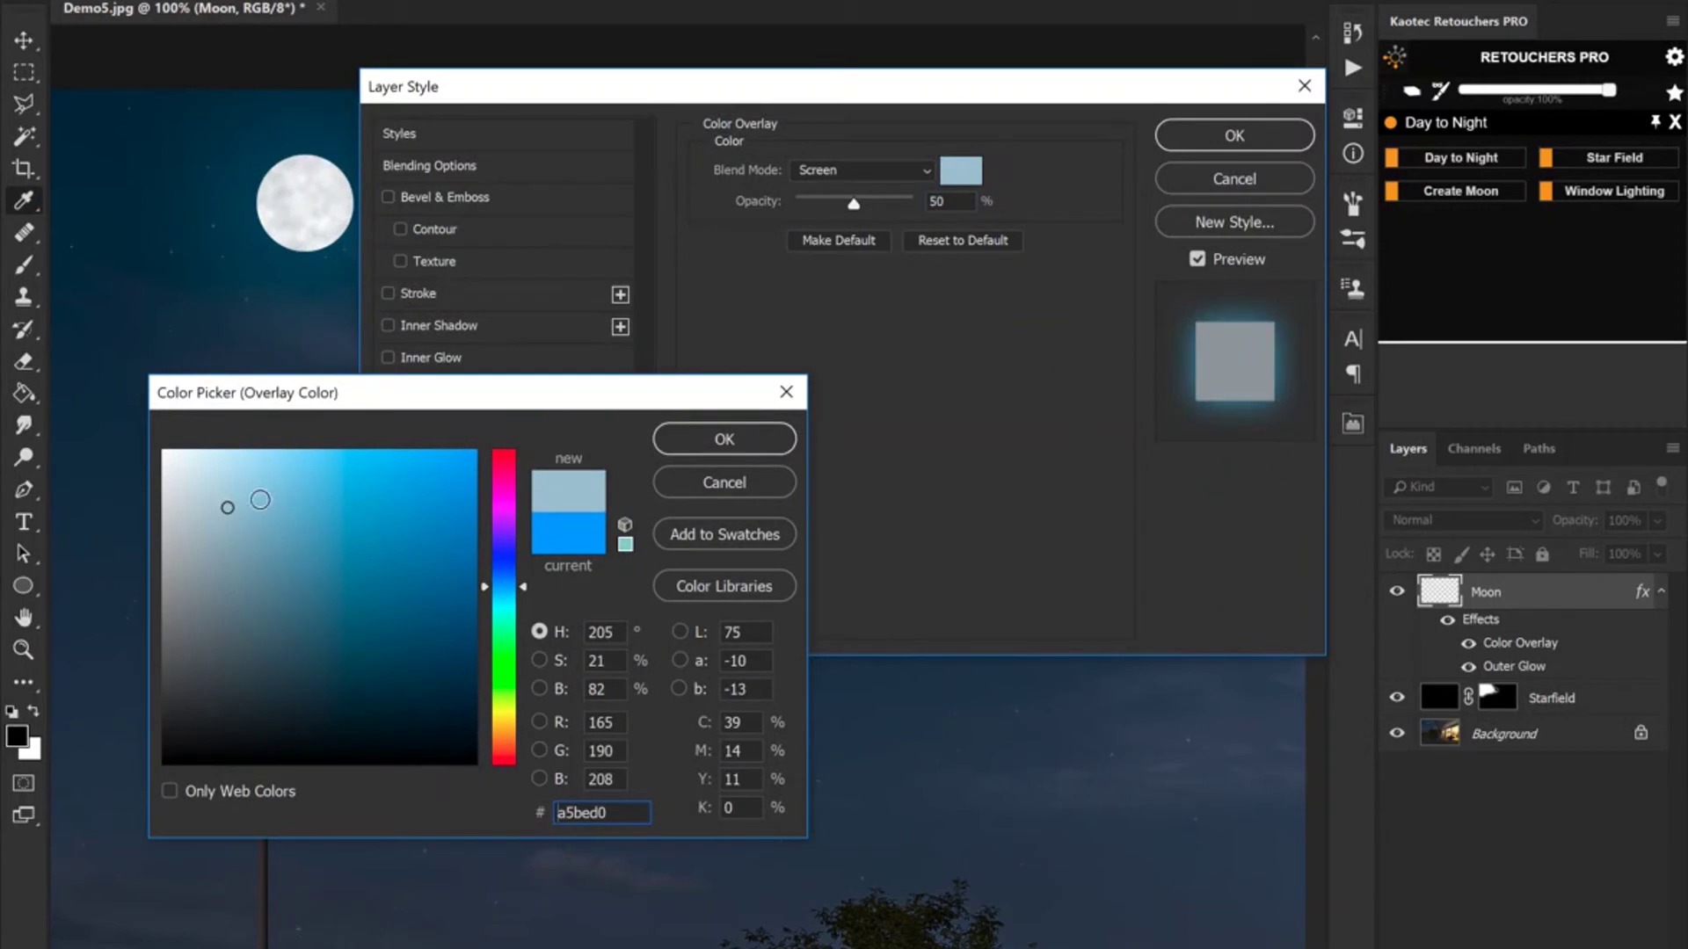
pyautogui.click(730, 452)
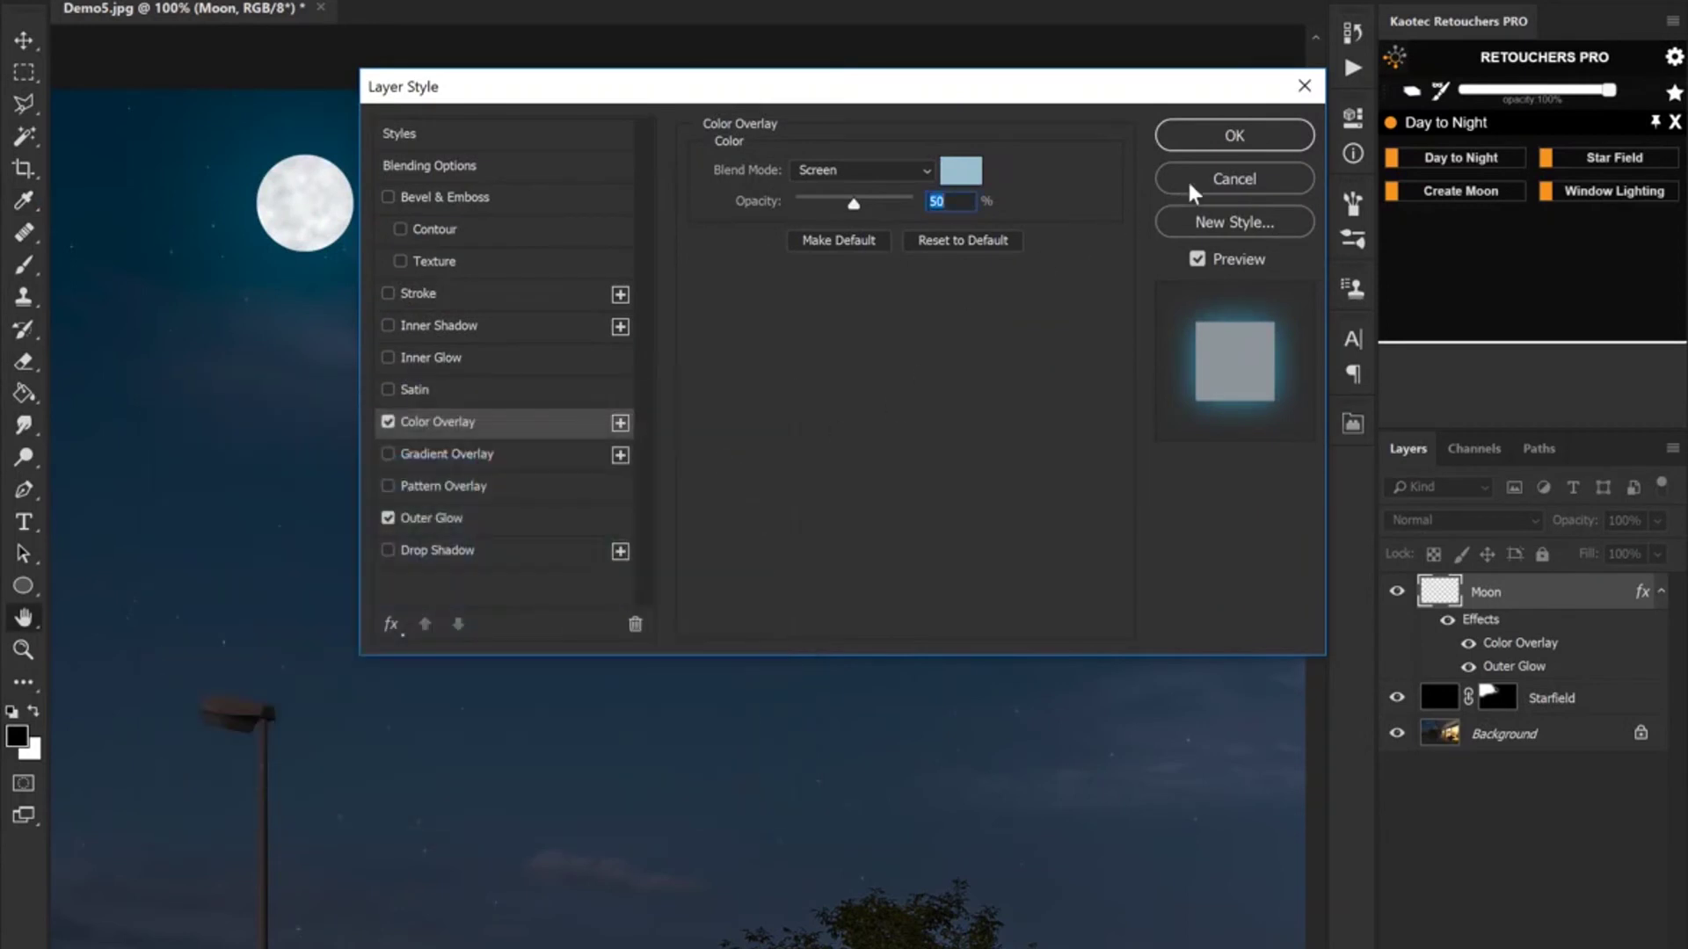
pyautogui.click(1213, 143)
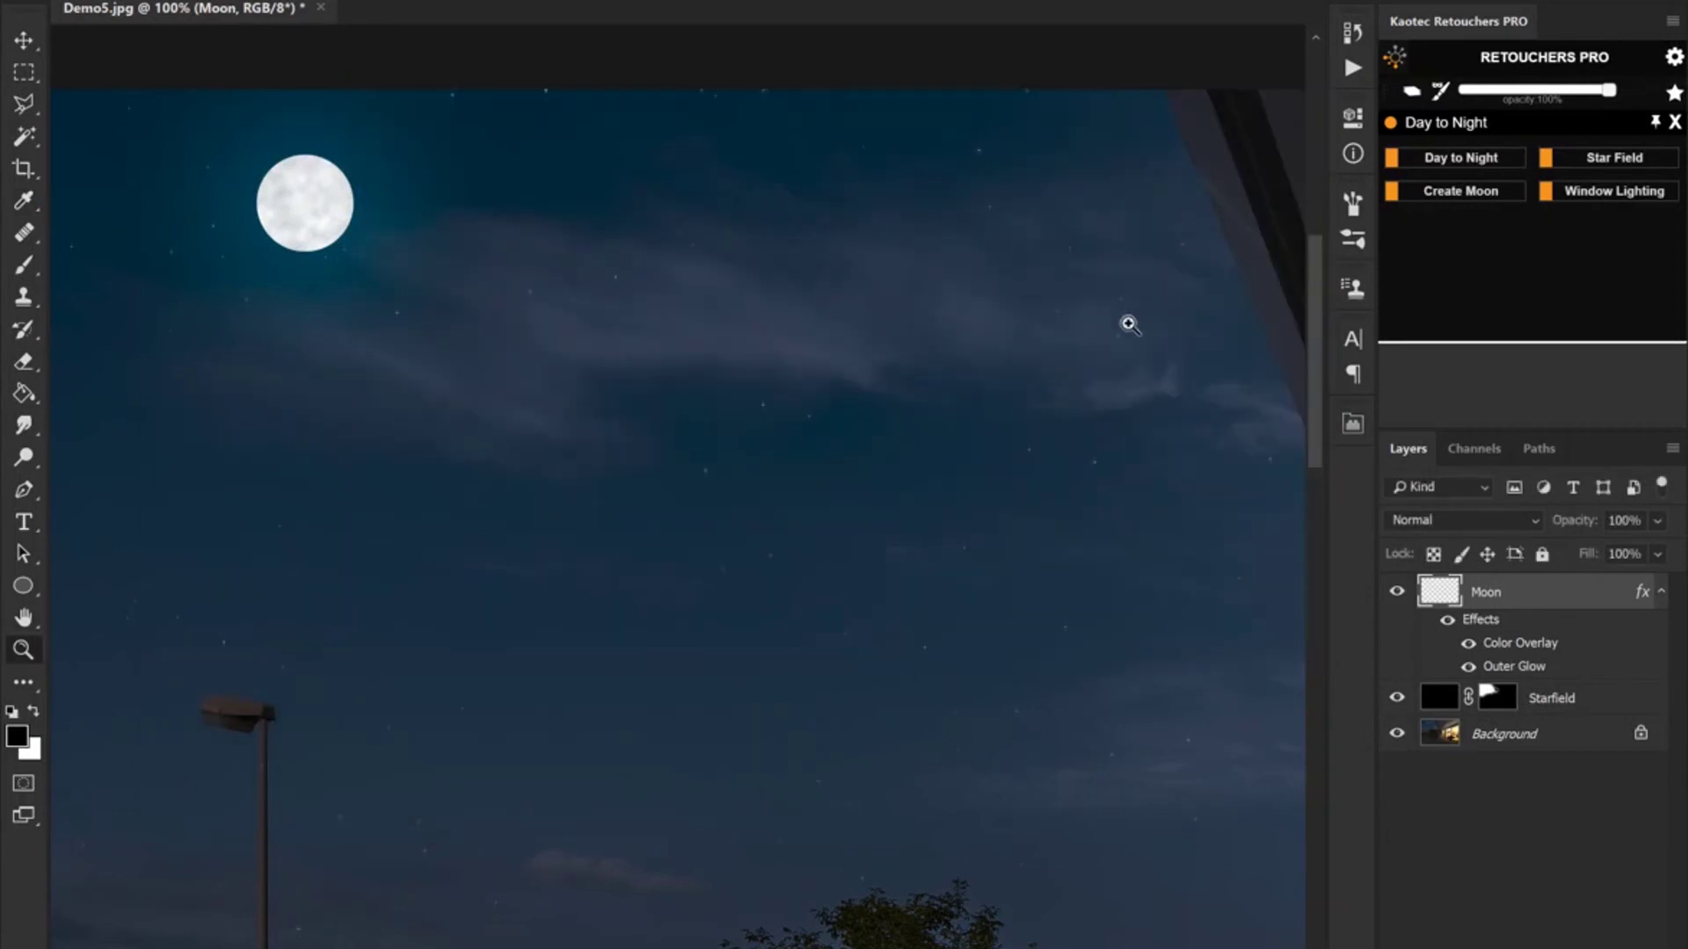
pyautogui.press('v')
pyautogui.moveTo(328, 189); pyautogui.dragTo(539, 214)
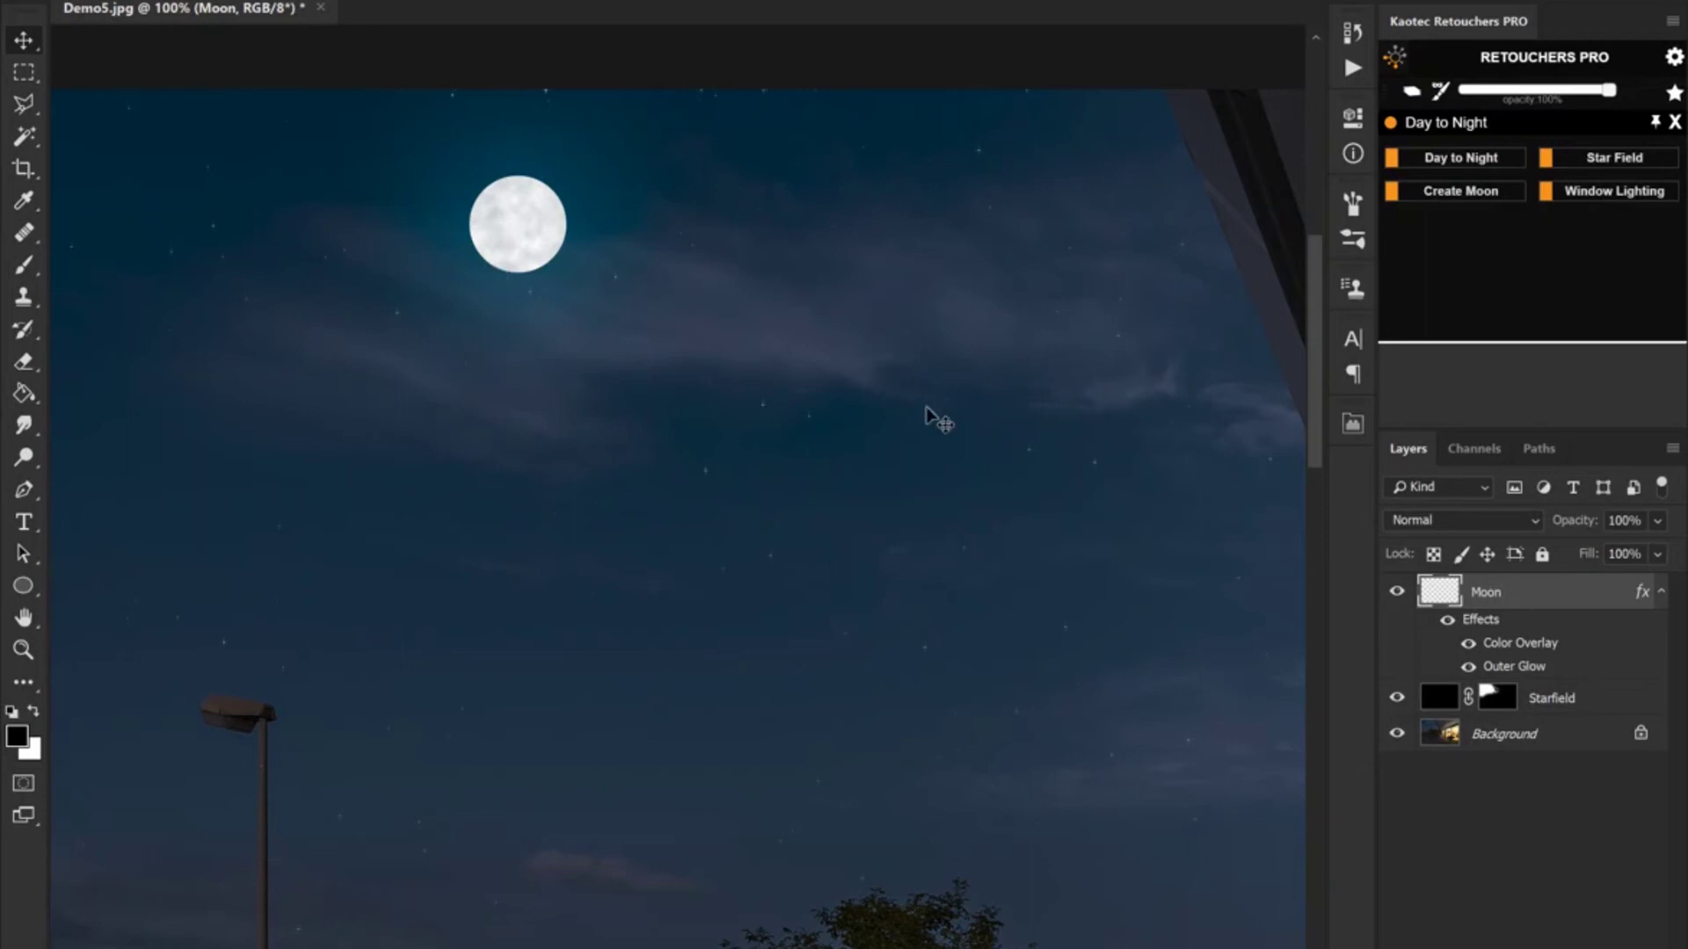
pyautogui.press('b')
pyautogui.rightClick(835, 452)
pyautogui.moveTo(999, 563); pyautogui.dragTo(952, 564)
pyautogui.moveTo(584, 313)
pyautogui.mouseDown()
pyautogui.moveTo(636, 340)
pyautogui.moveTo(454, 321)
pyautogui.mouseUp()
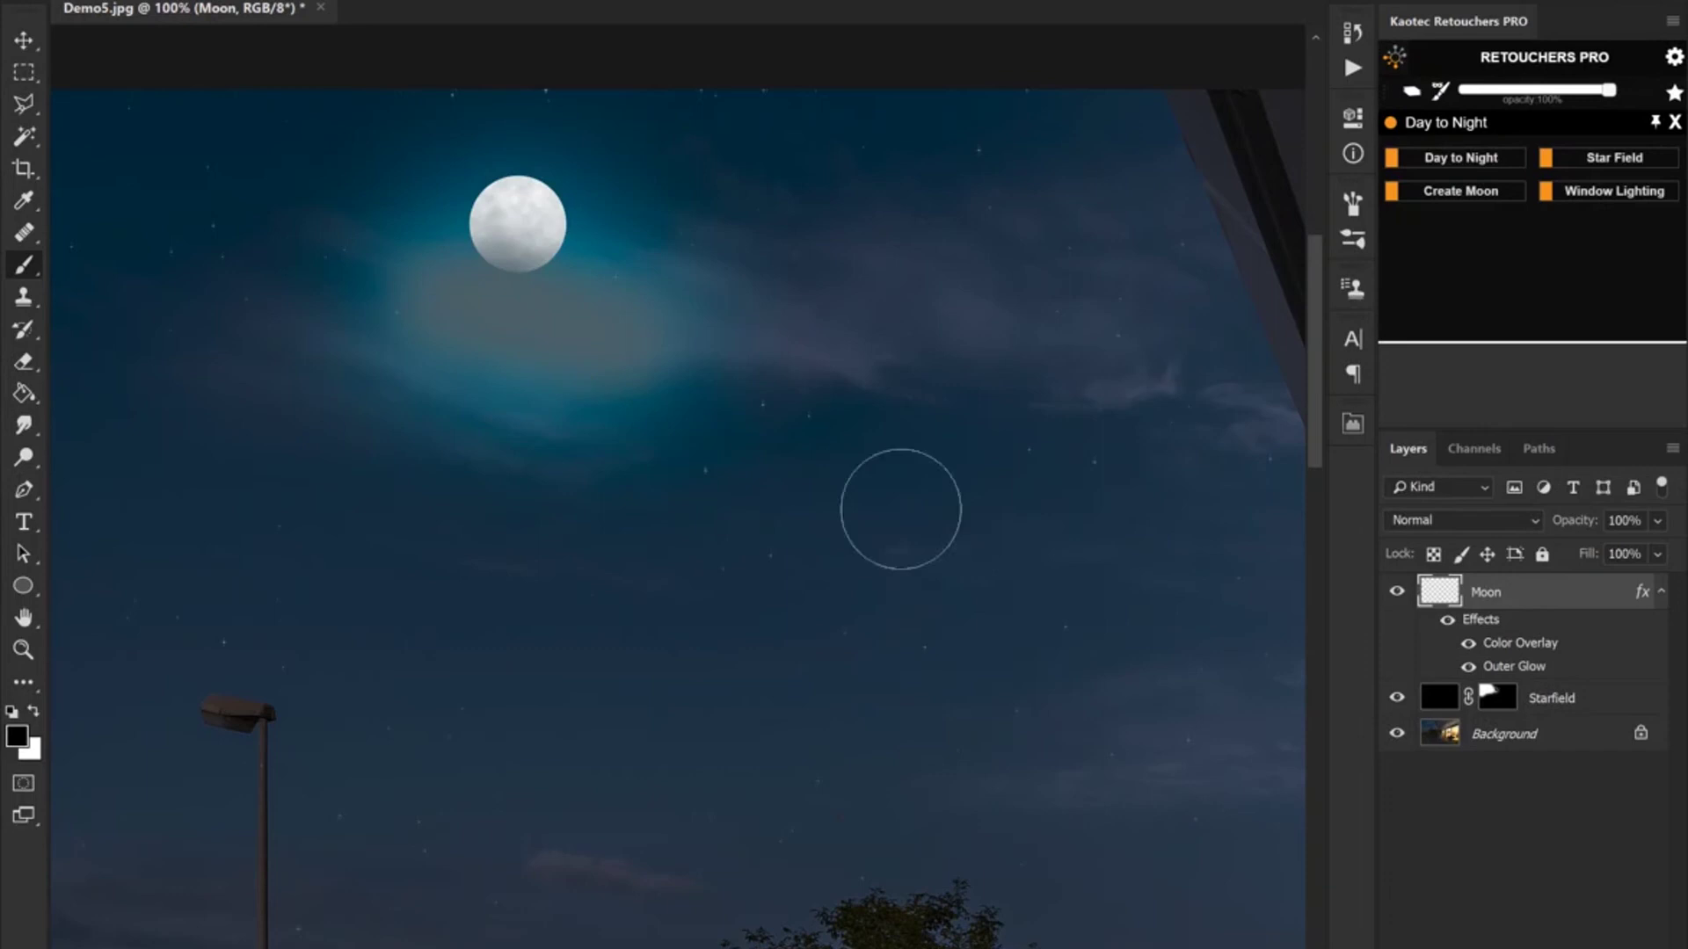
pyautogui.hotkey('ctrl', 'z')
# Erase the moon's lower edge so it fades into the clouds, and reduce the Moon layer's opacity to 31%
pyautogui.press('e')
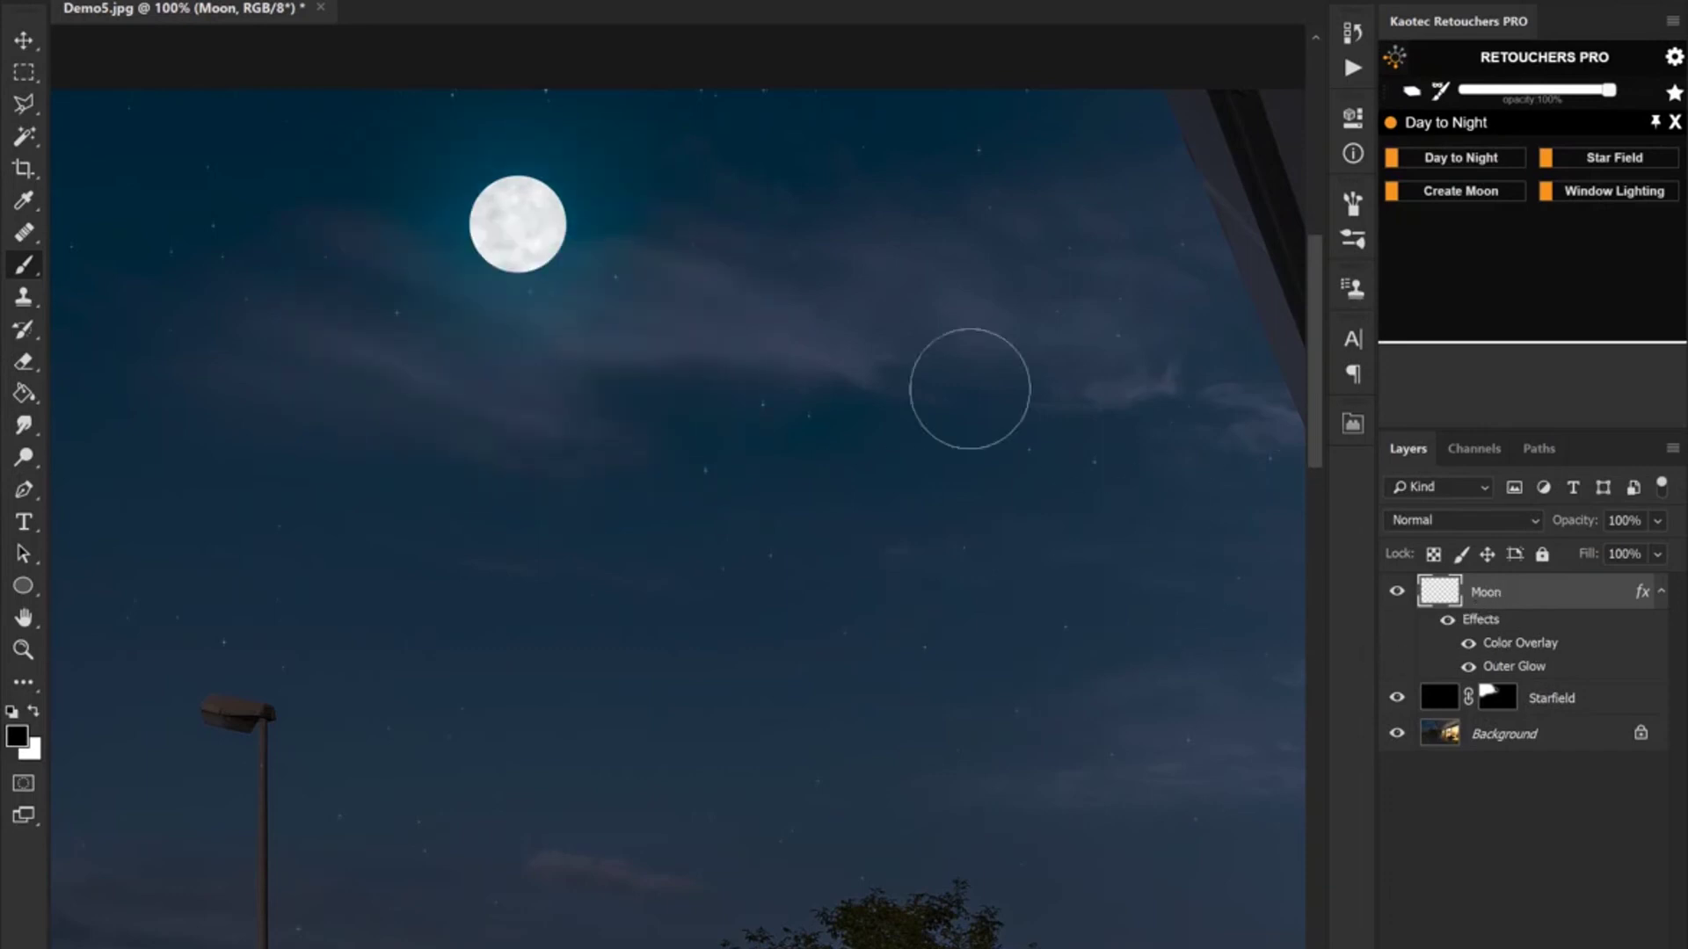
pyautogui.moveTo(574, 295)
pyautogui.mouseDown()
pyautogui.moveTo(464, 297)
pyautogui.moveTo(703, 362)
pyautogui.moveTo(436, 277)
pyautogui.moveTo(794, 354)
pyautogui.mouseUp()
pyautogui.moveTo(420, 262)
pyautogui.mouseDown()
pyautogui.moveTo(835, 325)
pyautogui.moveTo(335, 249)
pyautogui.mouseUp()
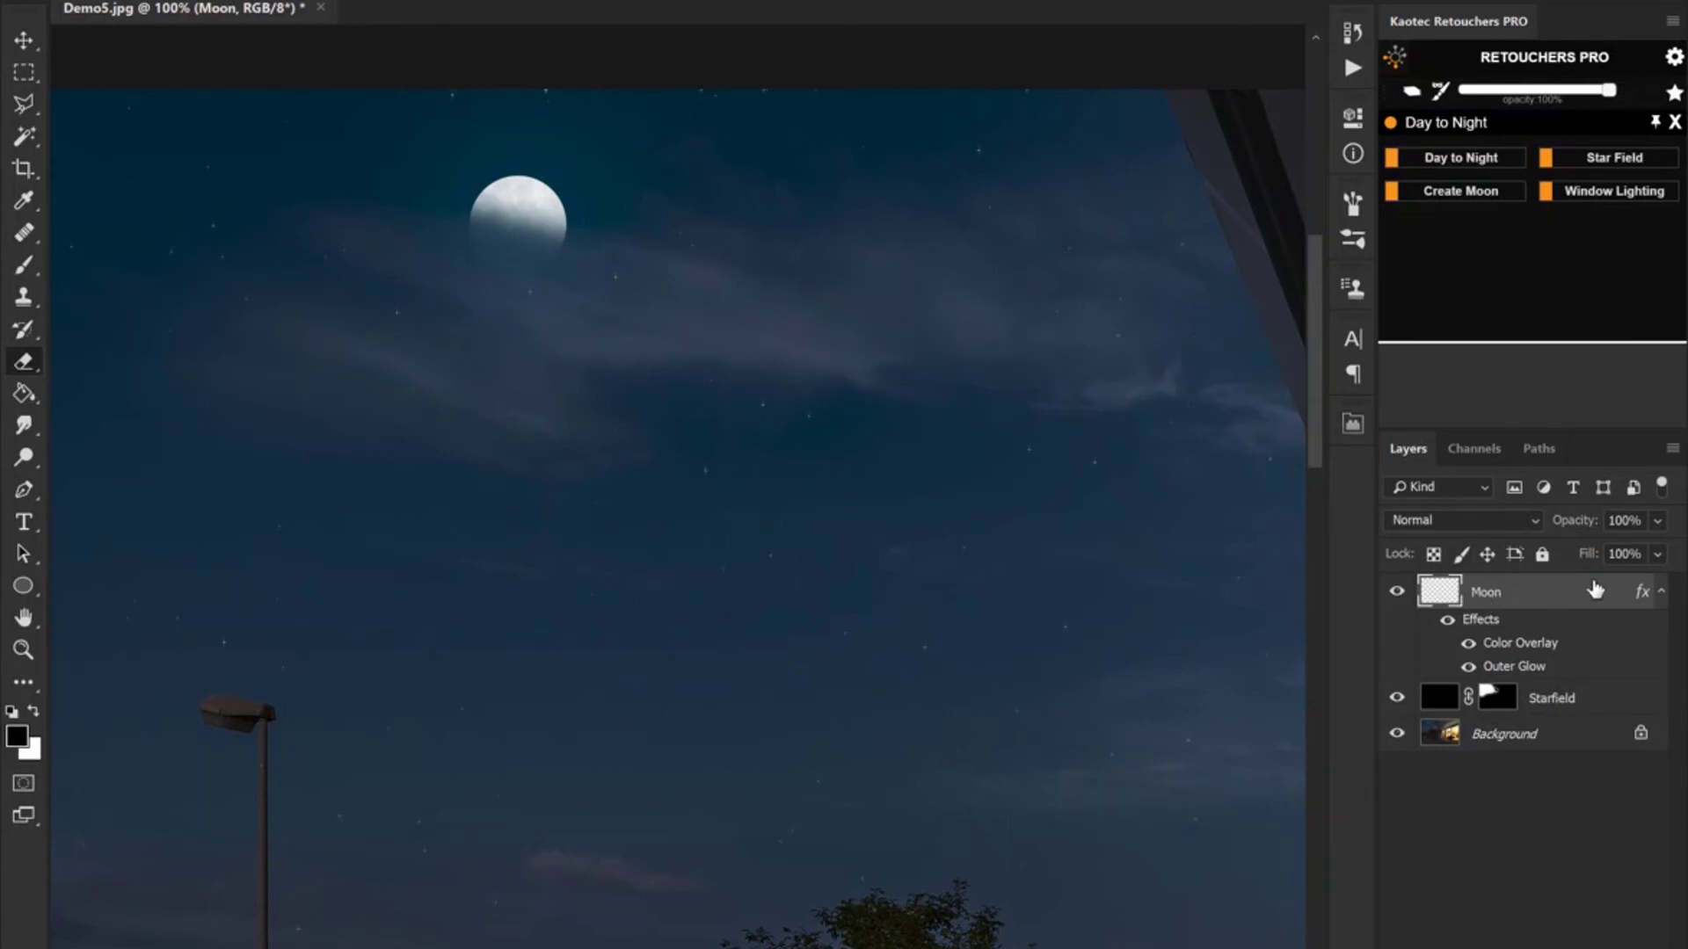
pyautogui.moveTo(1580, 528); pyautogui.dragTo(1506, 524)
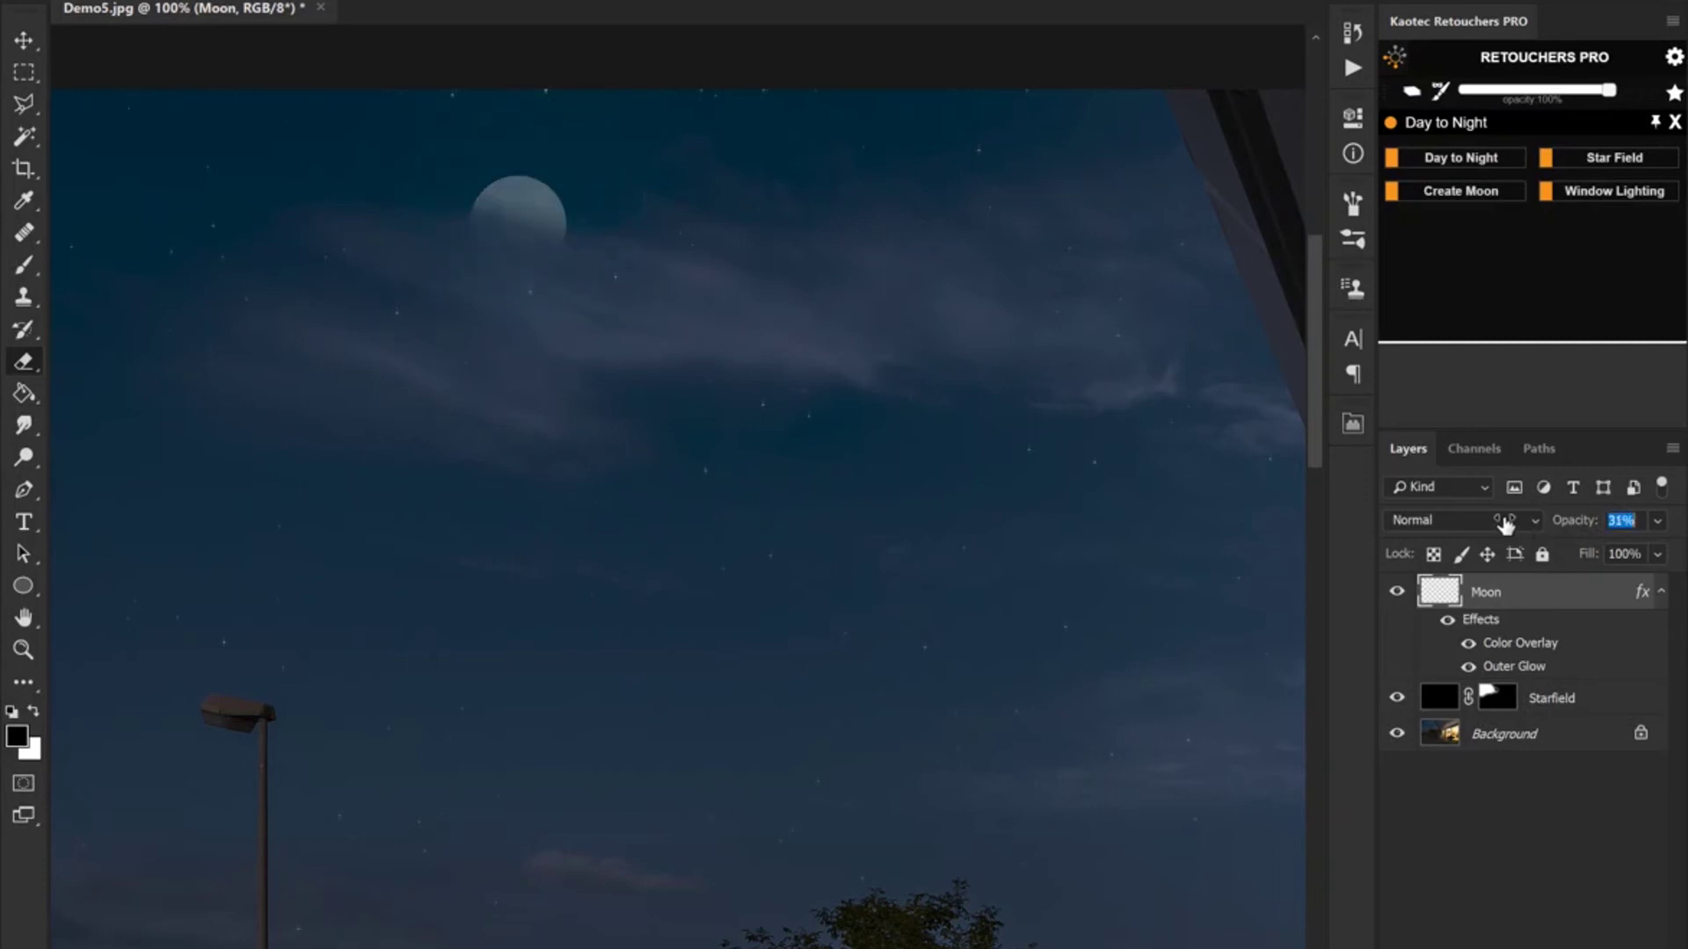
# Add a new layer named Repaint above the Moon layer
pyautogui.scroll(-5, 836, 426)
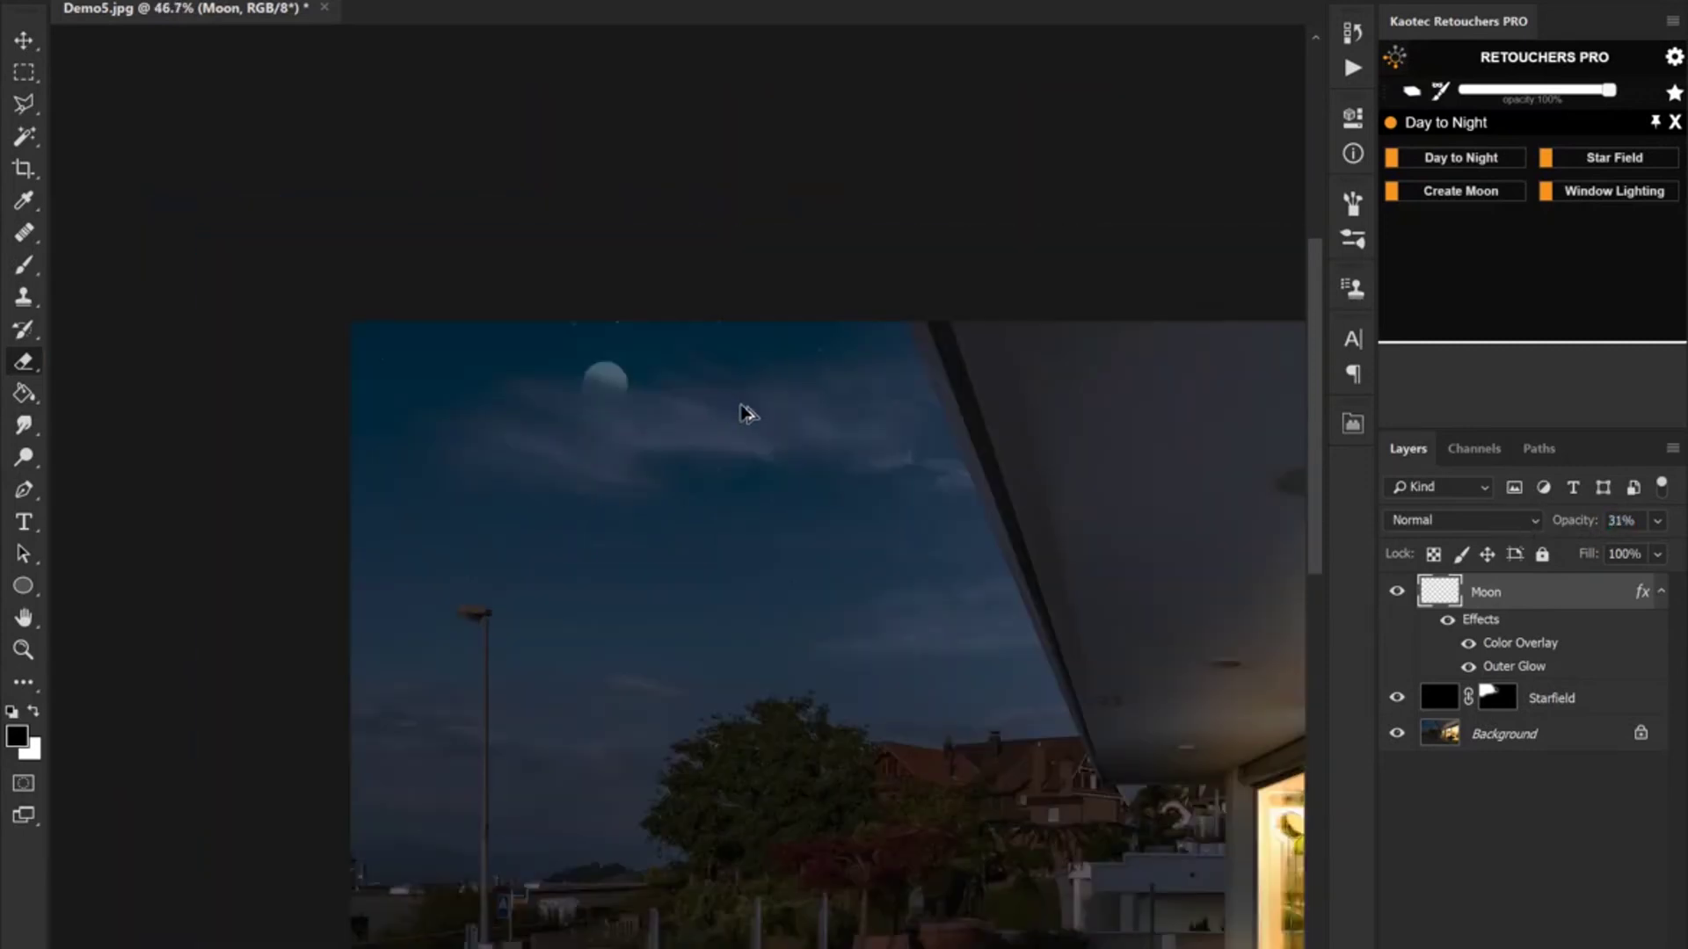
pyautogui.scroll(-3, 746, 413)
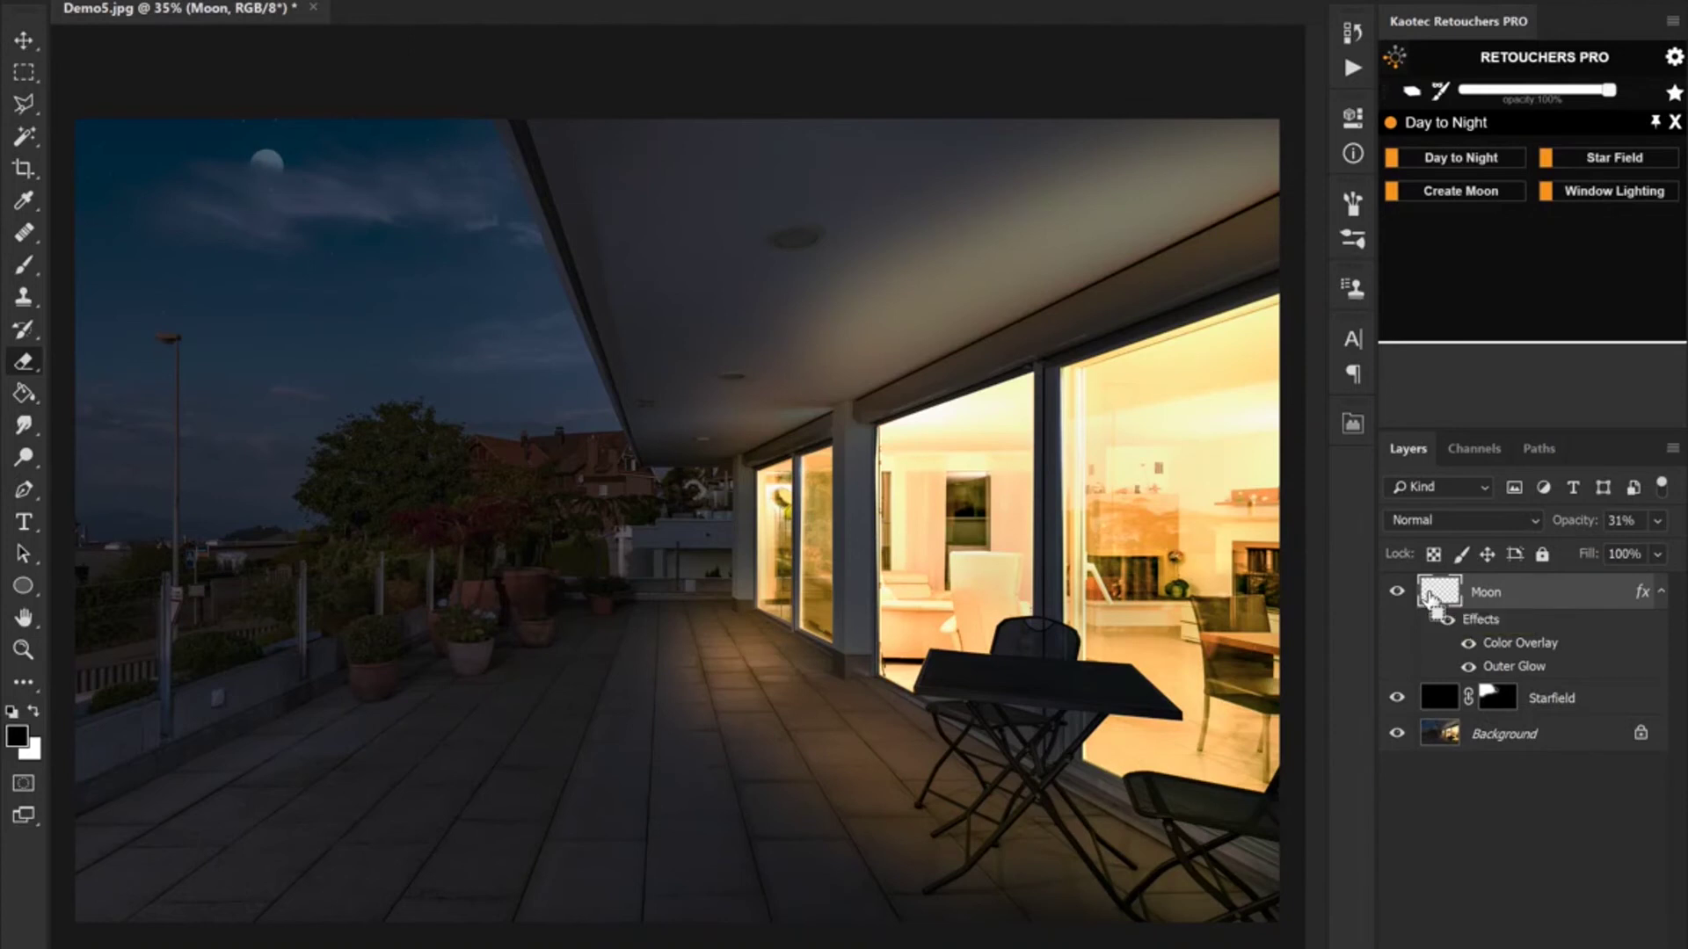
pyautogui.hotkey('ctrl', 'shift', 'n')
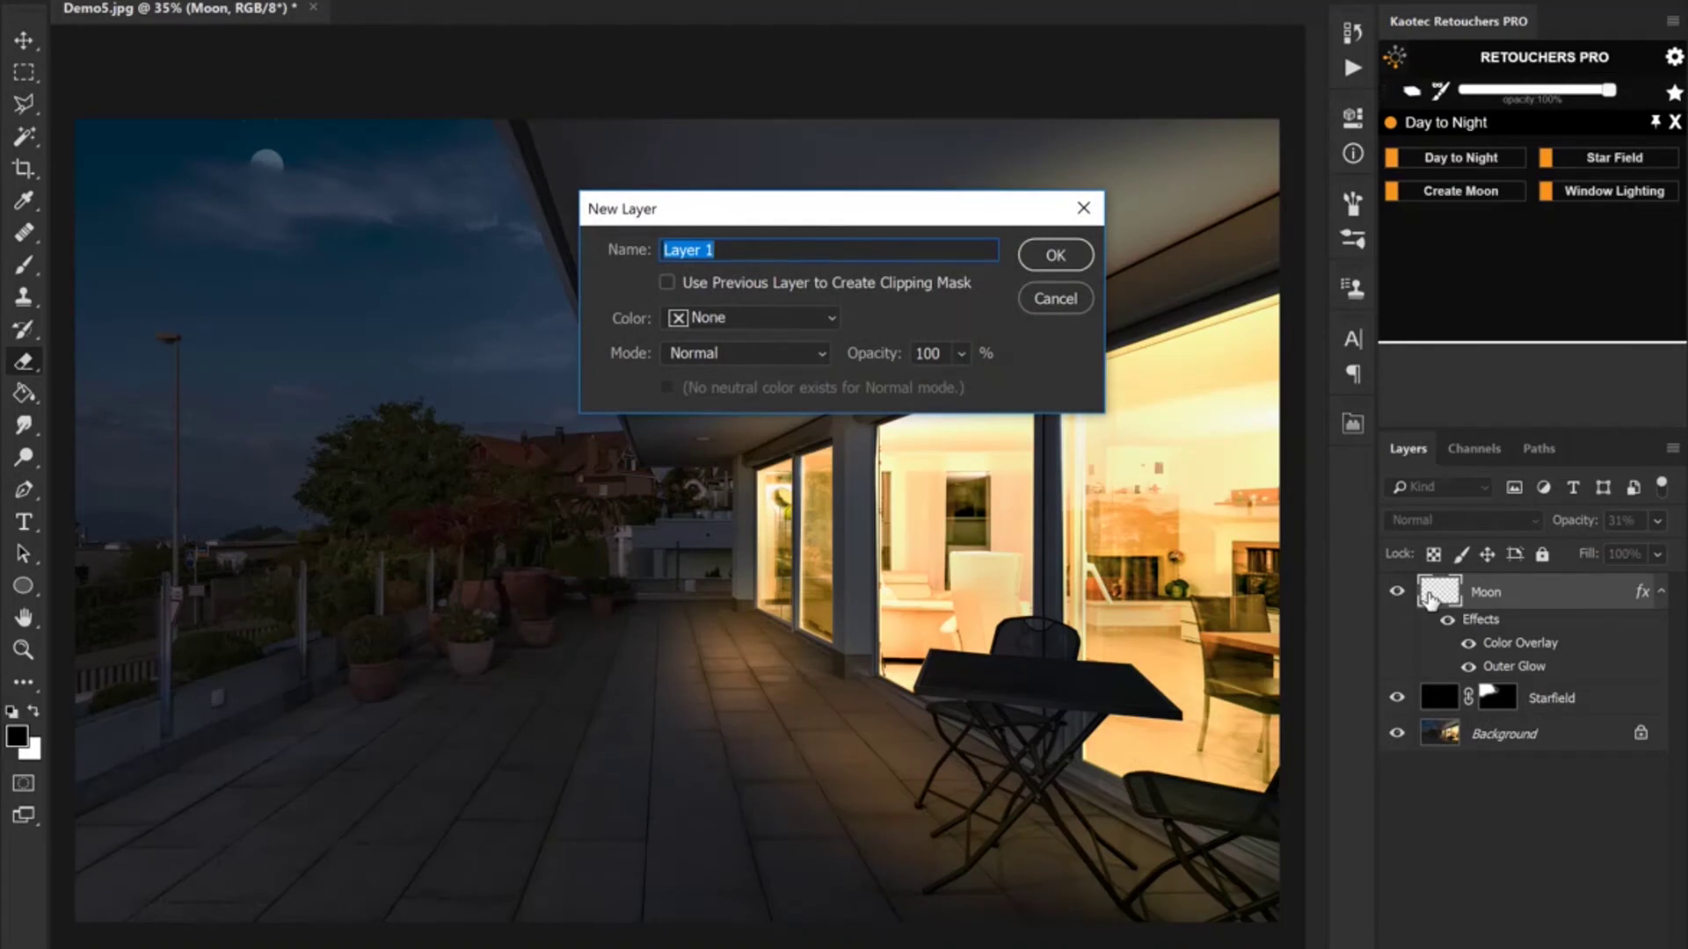
pyautogui.write('Repaint')
pyautogui.press('Return')
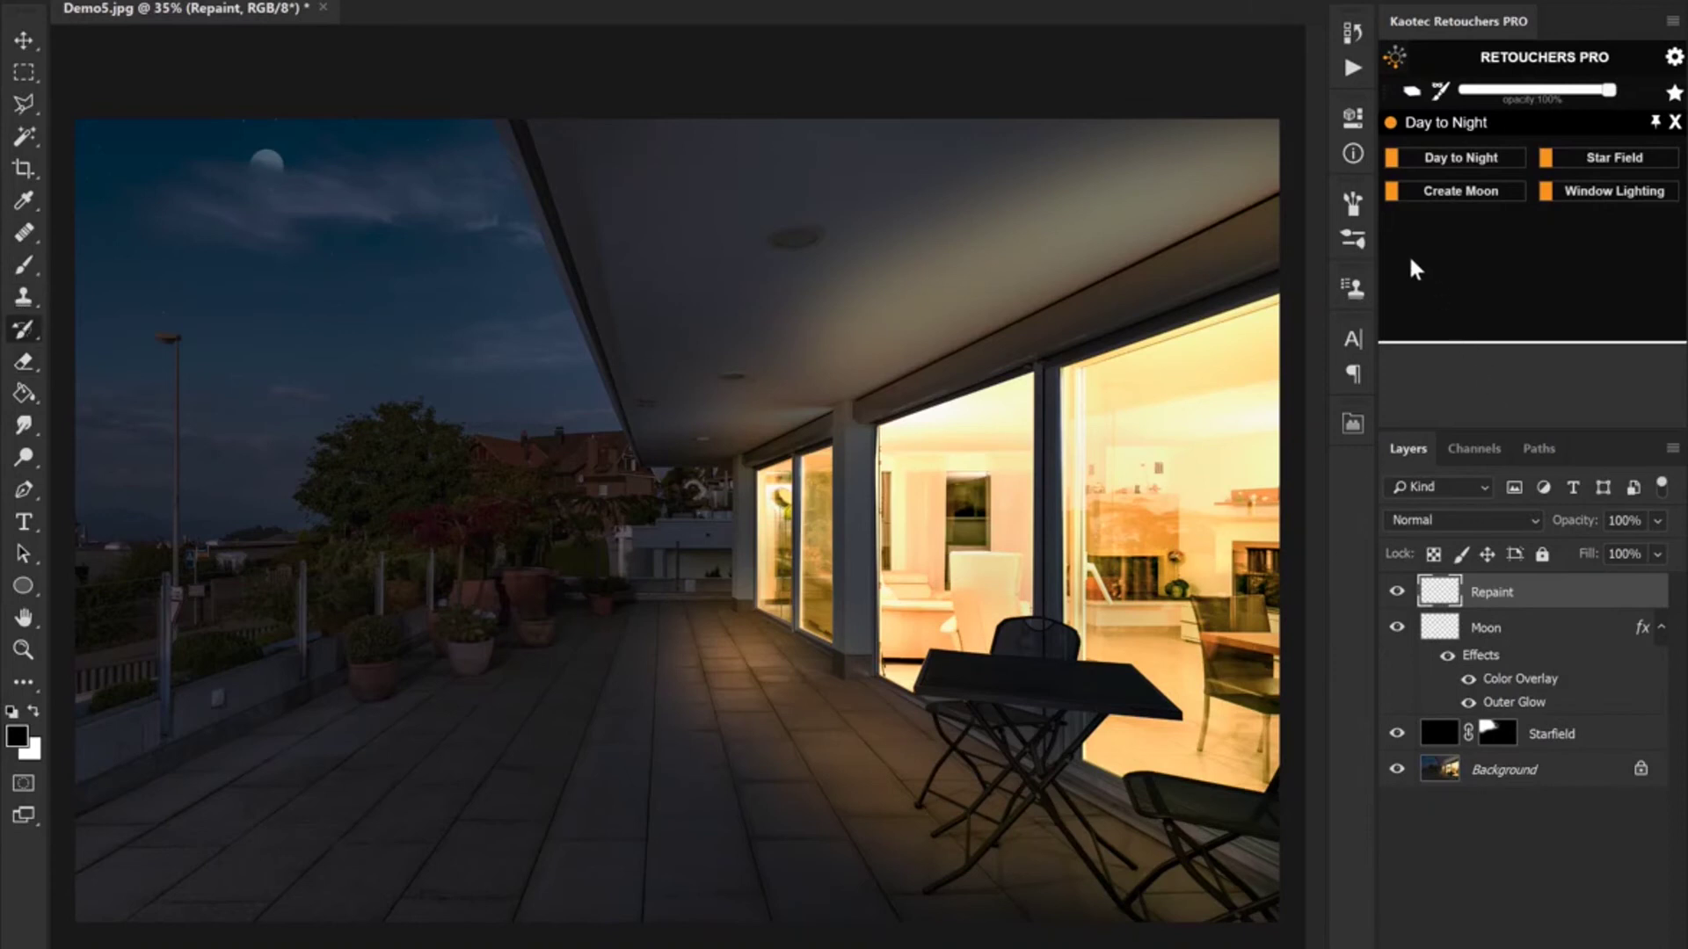
# Check in the document history that the original Demo5.jpg snapshot is the History Brush source
pyautogui.click(1353, 34)
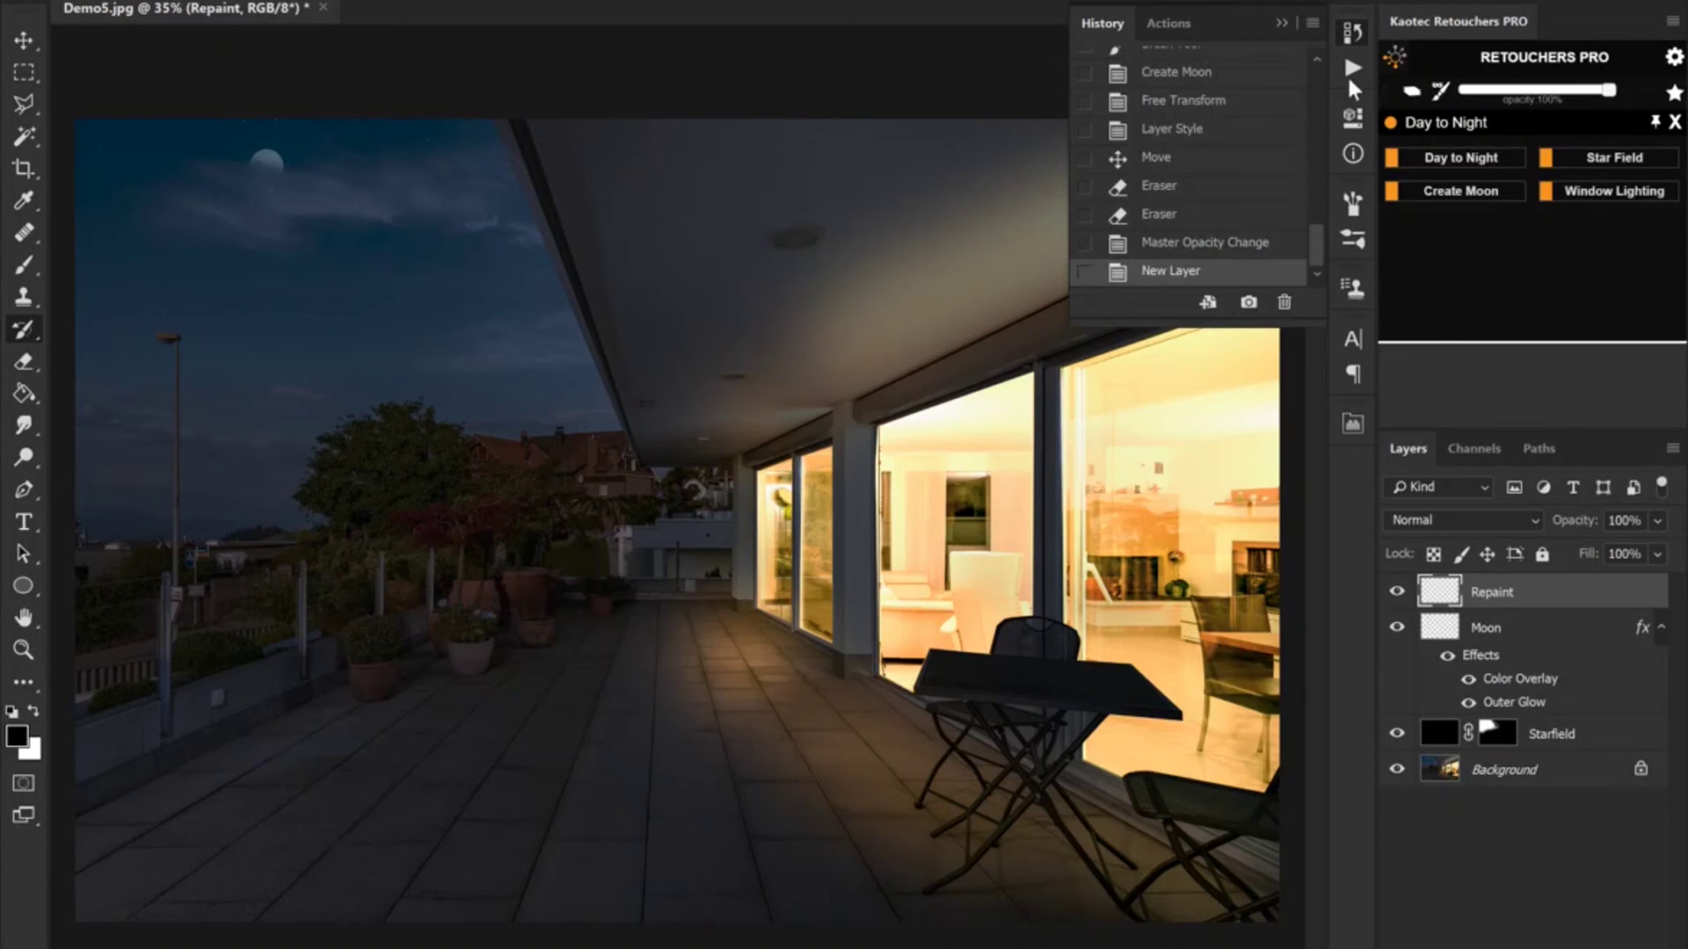
pyautogui.moveTo(1318, 236); pyautogui.dragTo(1327, 2)
pyautogui.moveTo(1318, 88); pyautogui.dragTo(1319, 79)
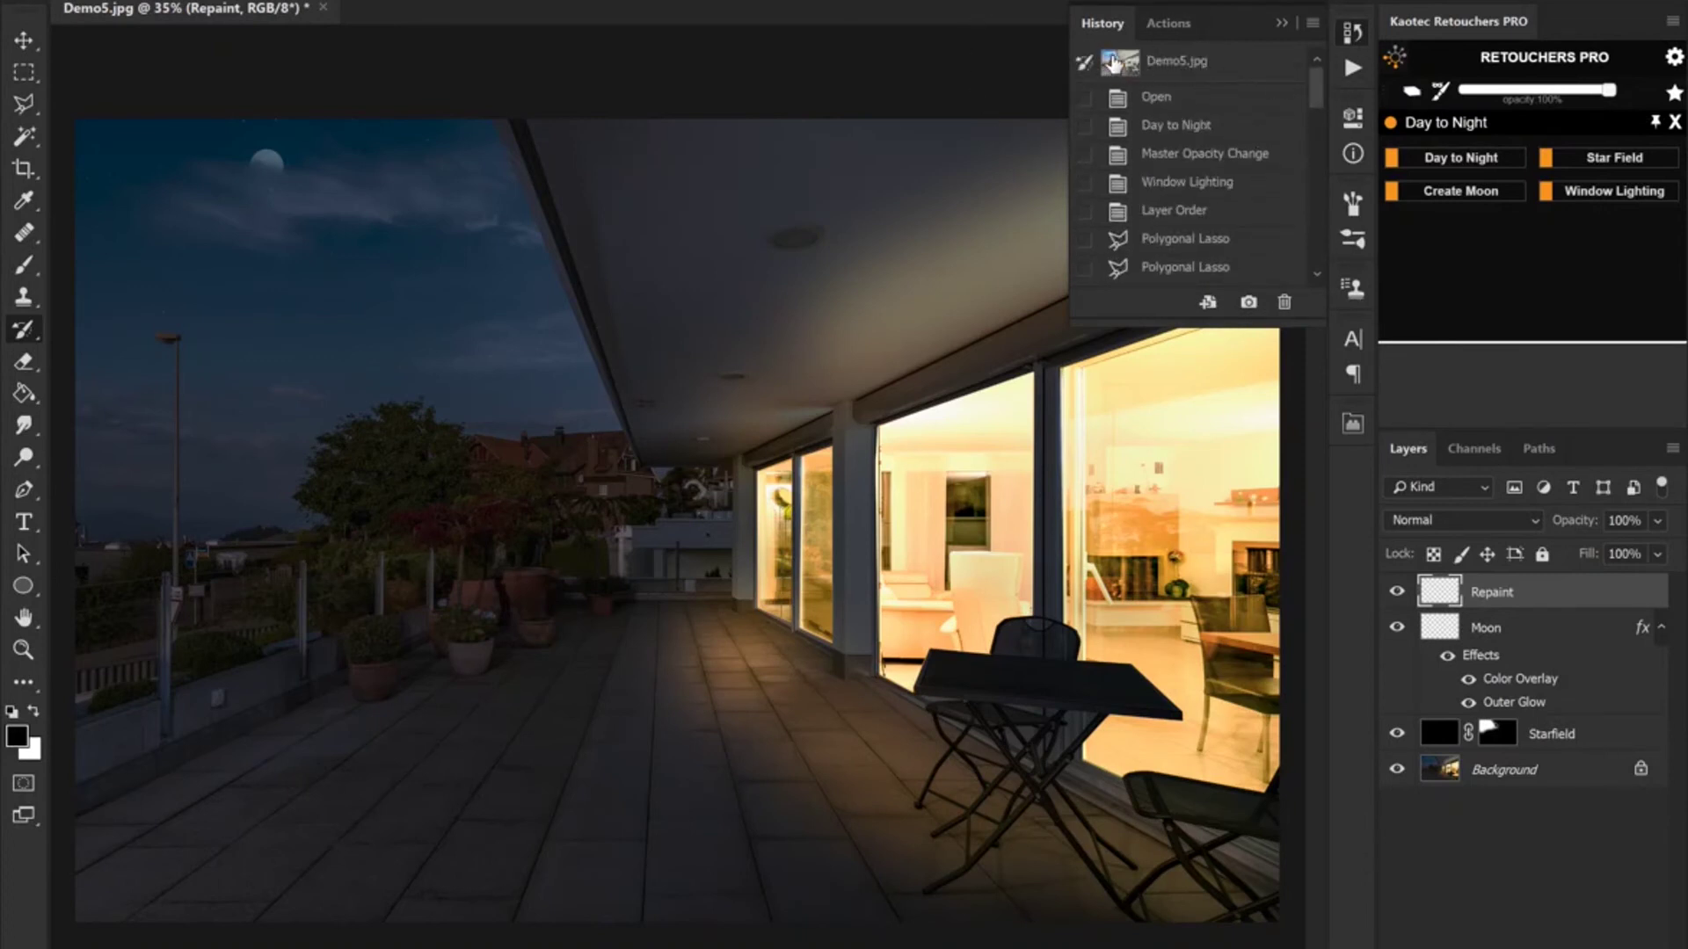
pyautogui.click(1351, 32)
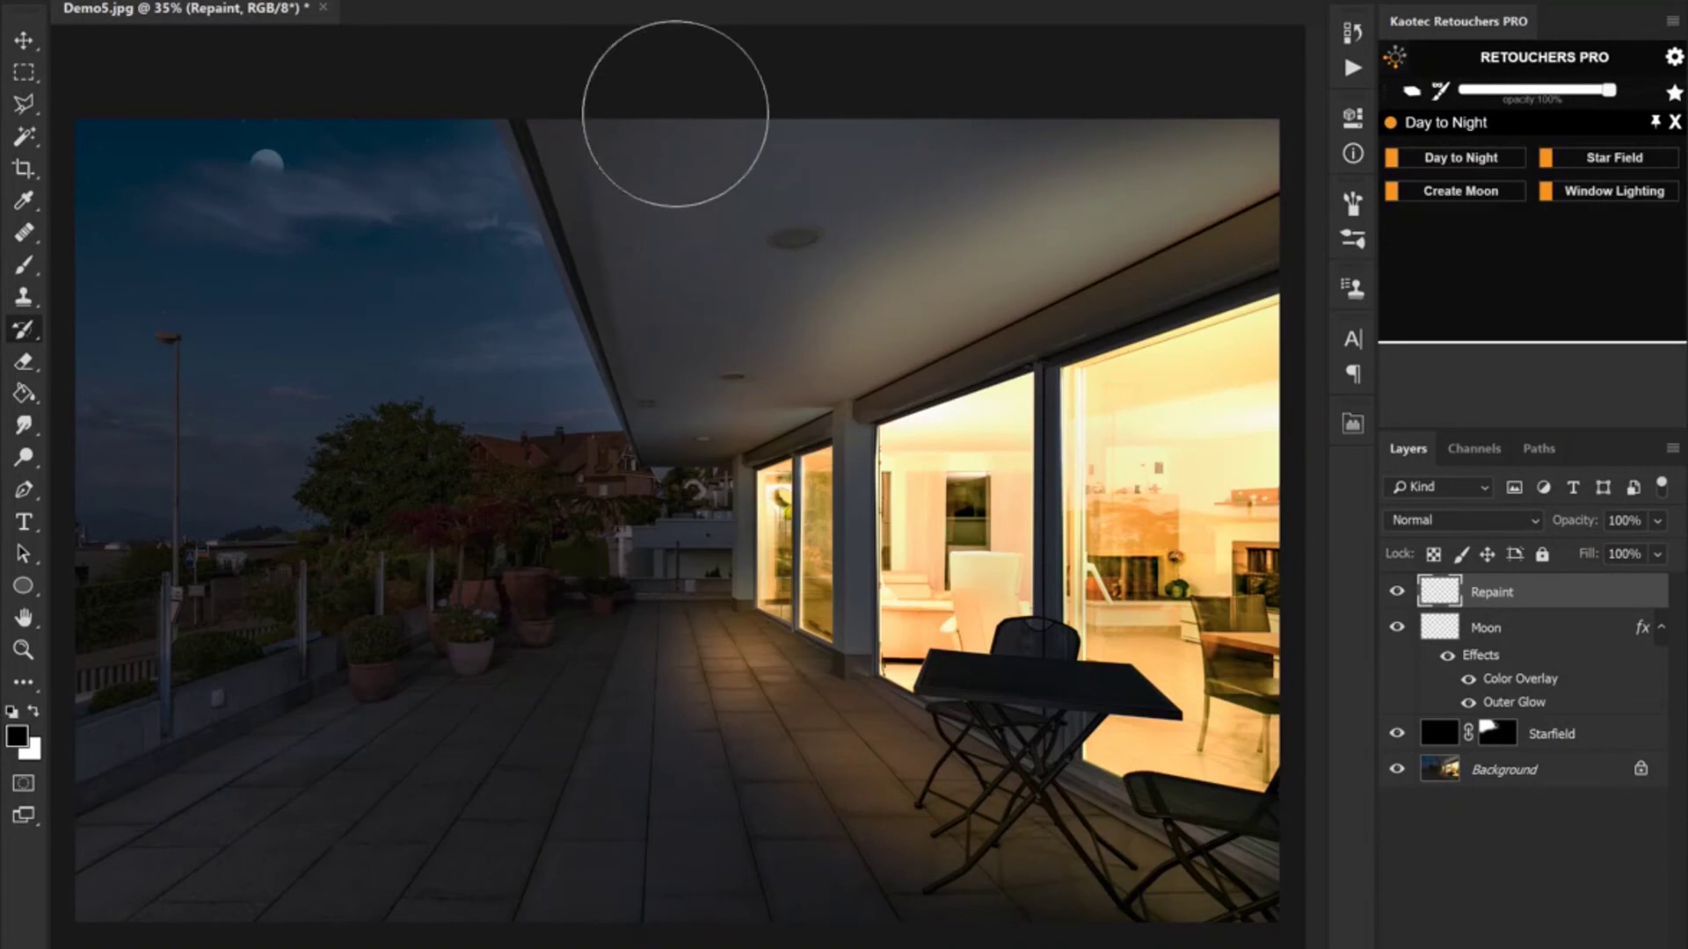
# Brighten the terrace floor, ceiling and plants on the Repaint layer with the History Brush, and undo the last excess strokes
pyautogui.moveTo(791, 897)
pyautogui.mouseDown()
pyautogui.moveTo(332, 825)
pyautogui.moveTo(1040, 945)
pyautogui.moveTo(241, 874)
pyautogui.moveTo(108, 887)
pyautogui.mouseUp()
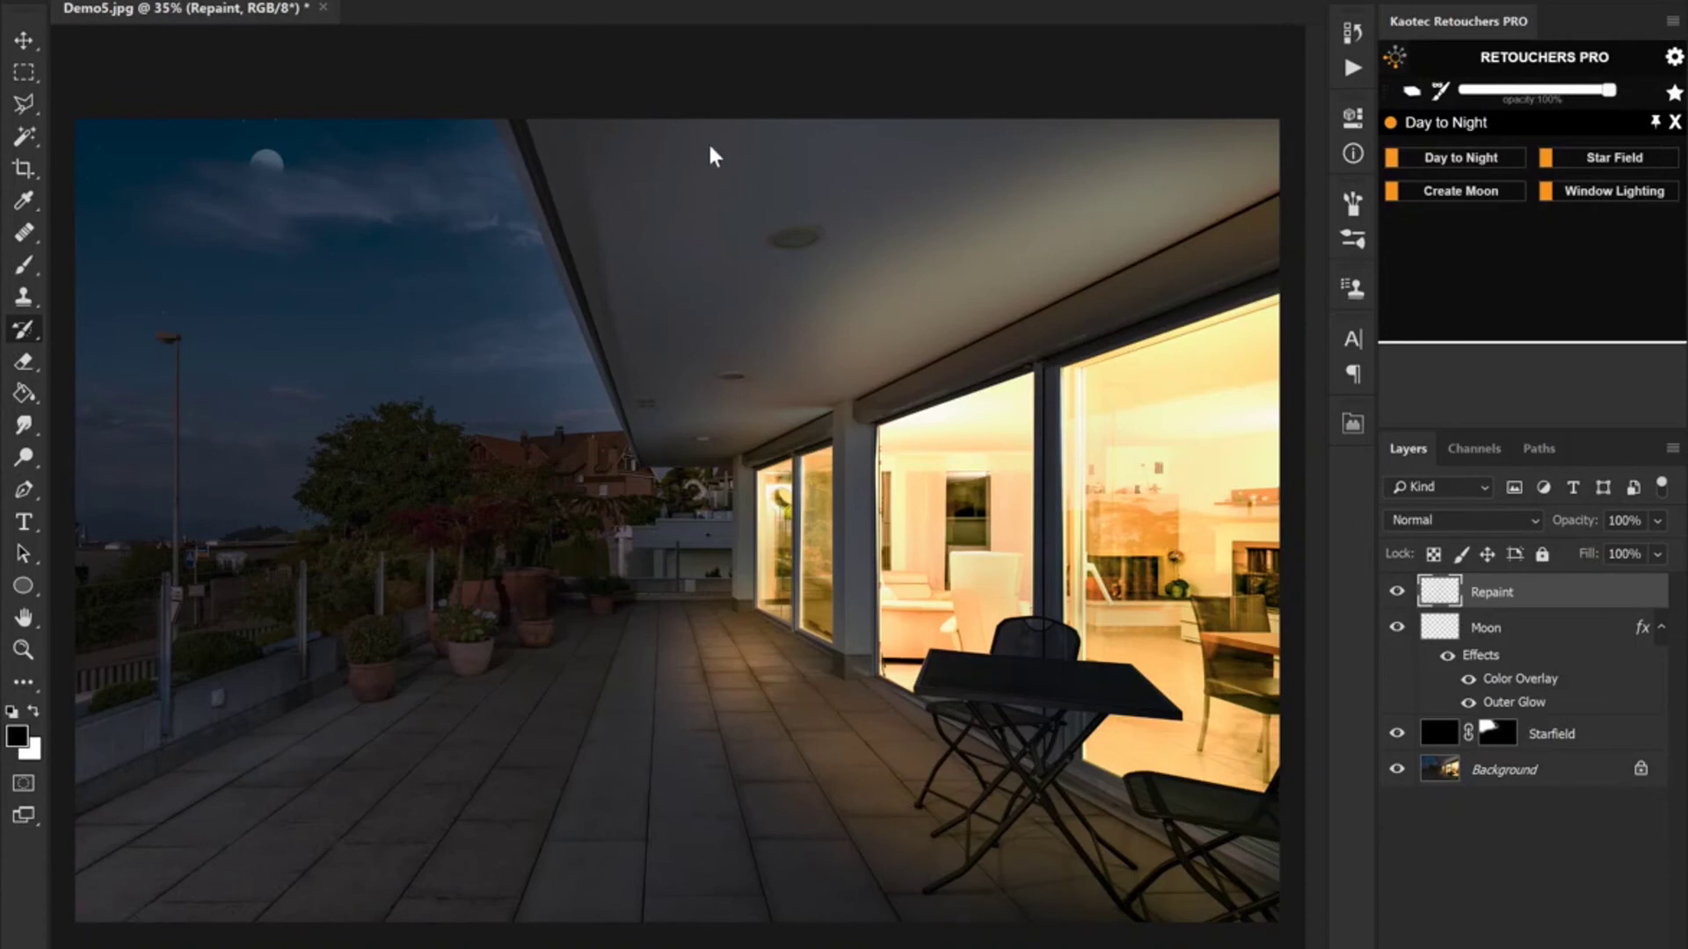
pyautogui.moveTo(714, 227)
pyautogui.mouseDown()
pyautogui.moveTo(1116, 121)
pyautogui.moveTo(554, 150)
pyautogui.moveTo(776, 219)
pyautogui.moveTo(747, 580)
pyautogui.moveTo(361, 659)
pyautogui.moveTo(727, 765)
pyautogui.moveTo(575, 862)
pyautogui.moveTo(932, 906)
pyautogui.moveTo(637, 850)
pyautogui.moveTo(490, 901)
pyautogui.moveTo(1068, 888)
pyautogui.moveTo(789, 622)
pyautogui.moveTo(657, 653)
pyautogui.mouseUp()
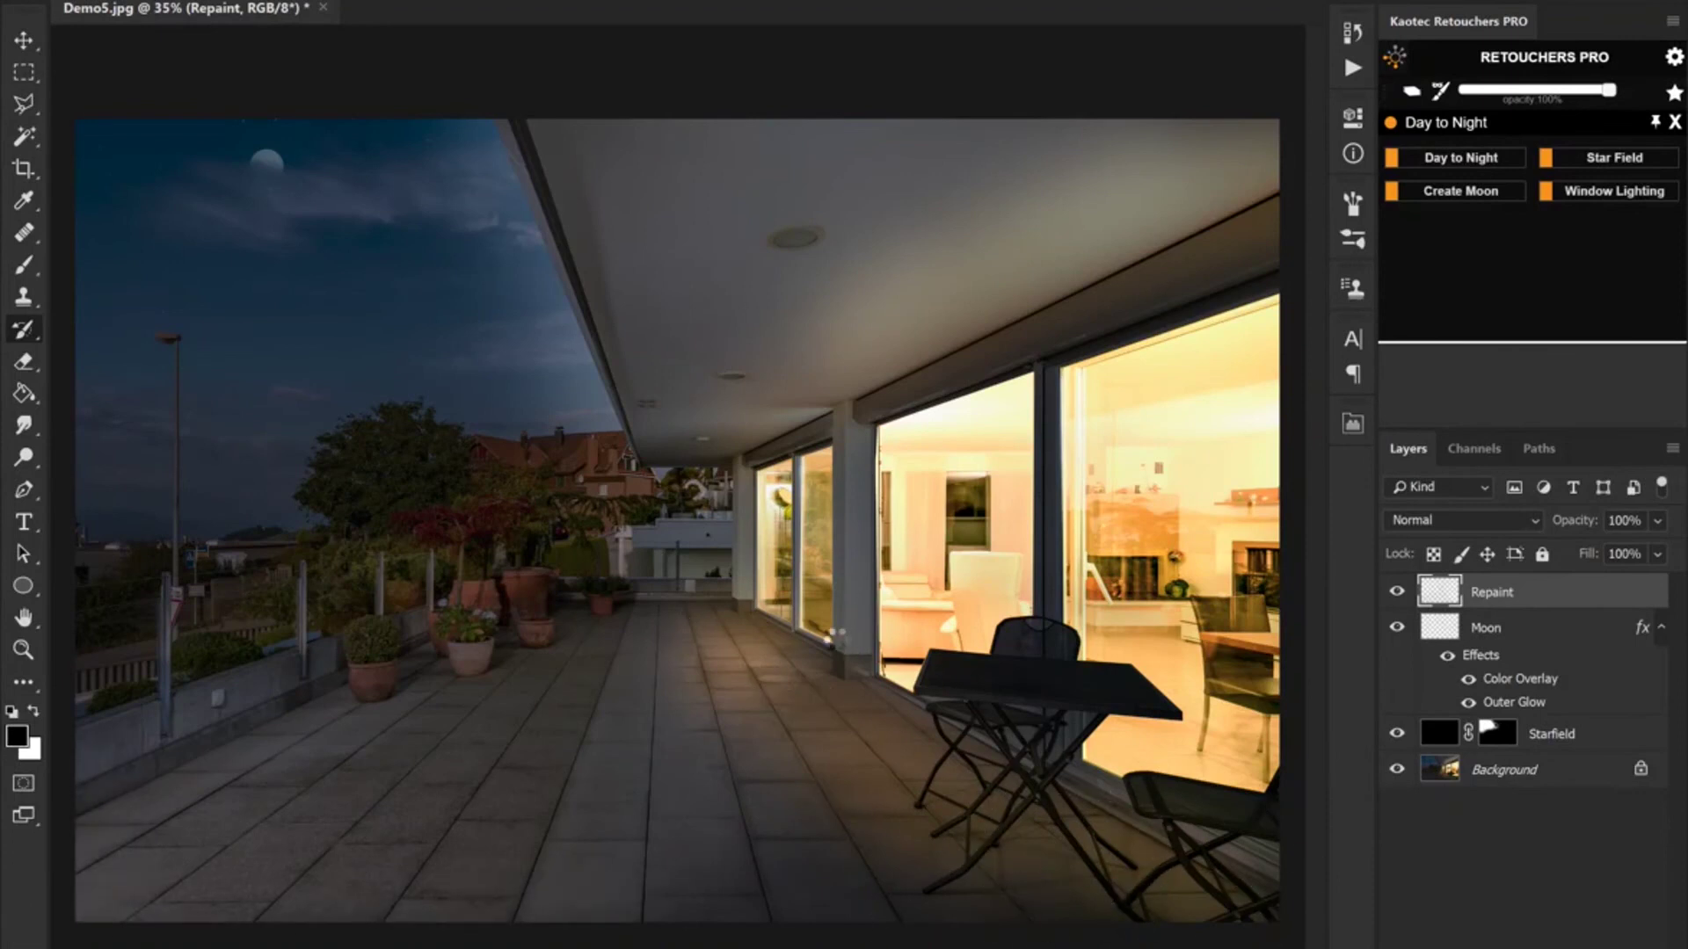
pyautogui.moveTo(701, 784)
pyautogui.mouseDown()
pyautogui.moveTo(915, 849)
pyautogui.moveTo(782, 661)
pyautogui.moveTo(783, 682)
pyautogui.moveTo(673, 679)
pyautogui.mouseUp()
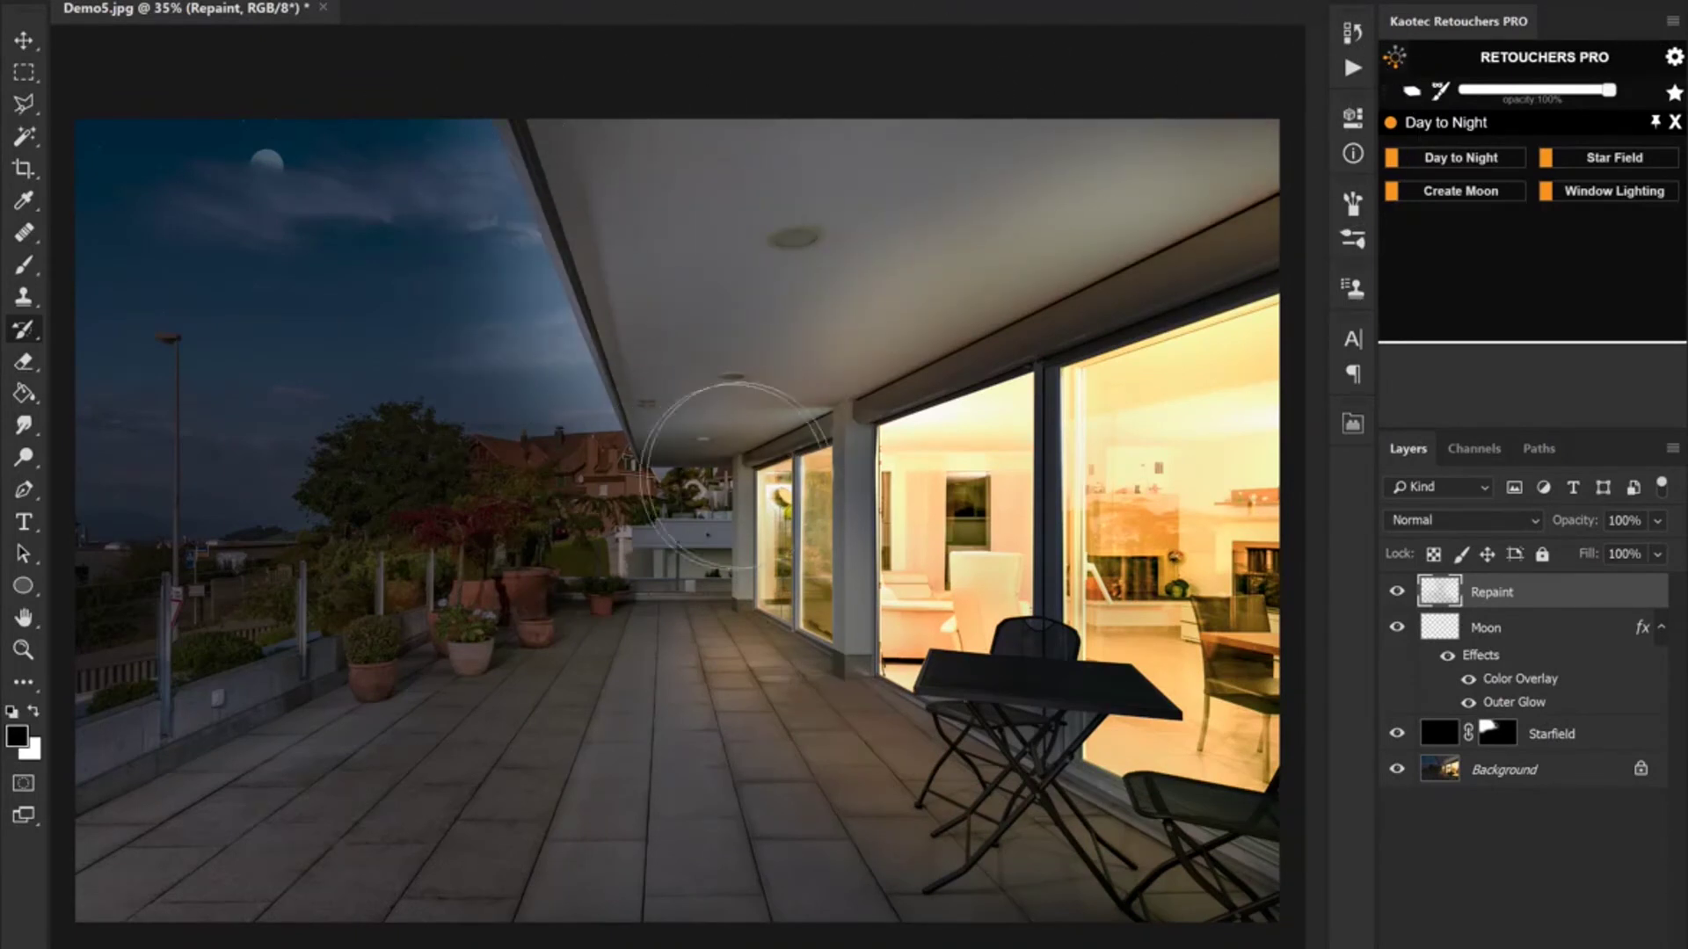
pyautogui.hotkey('ctrl', 'alt', 'z')
pyautogui.hotkey('ctrl', 'alt', 'z')
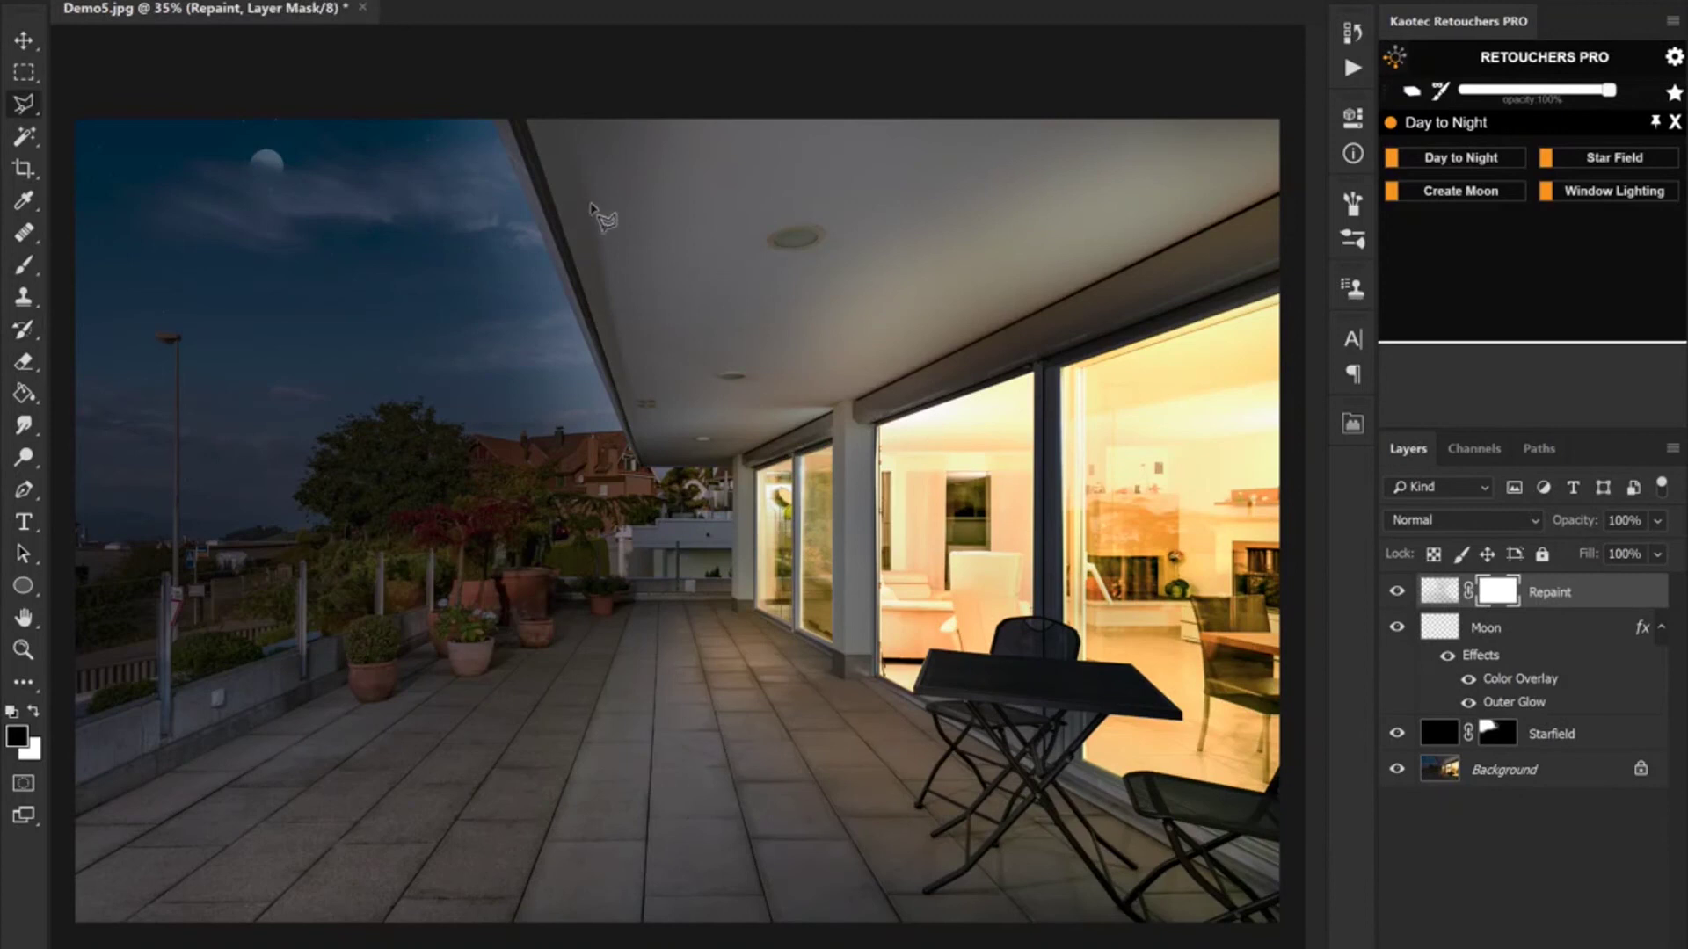
# Mask the Repaint layer out of the sky beside the roof edge by painting black inside a polygonal selection, and merge all layers
pyautogui.click(625, 431)
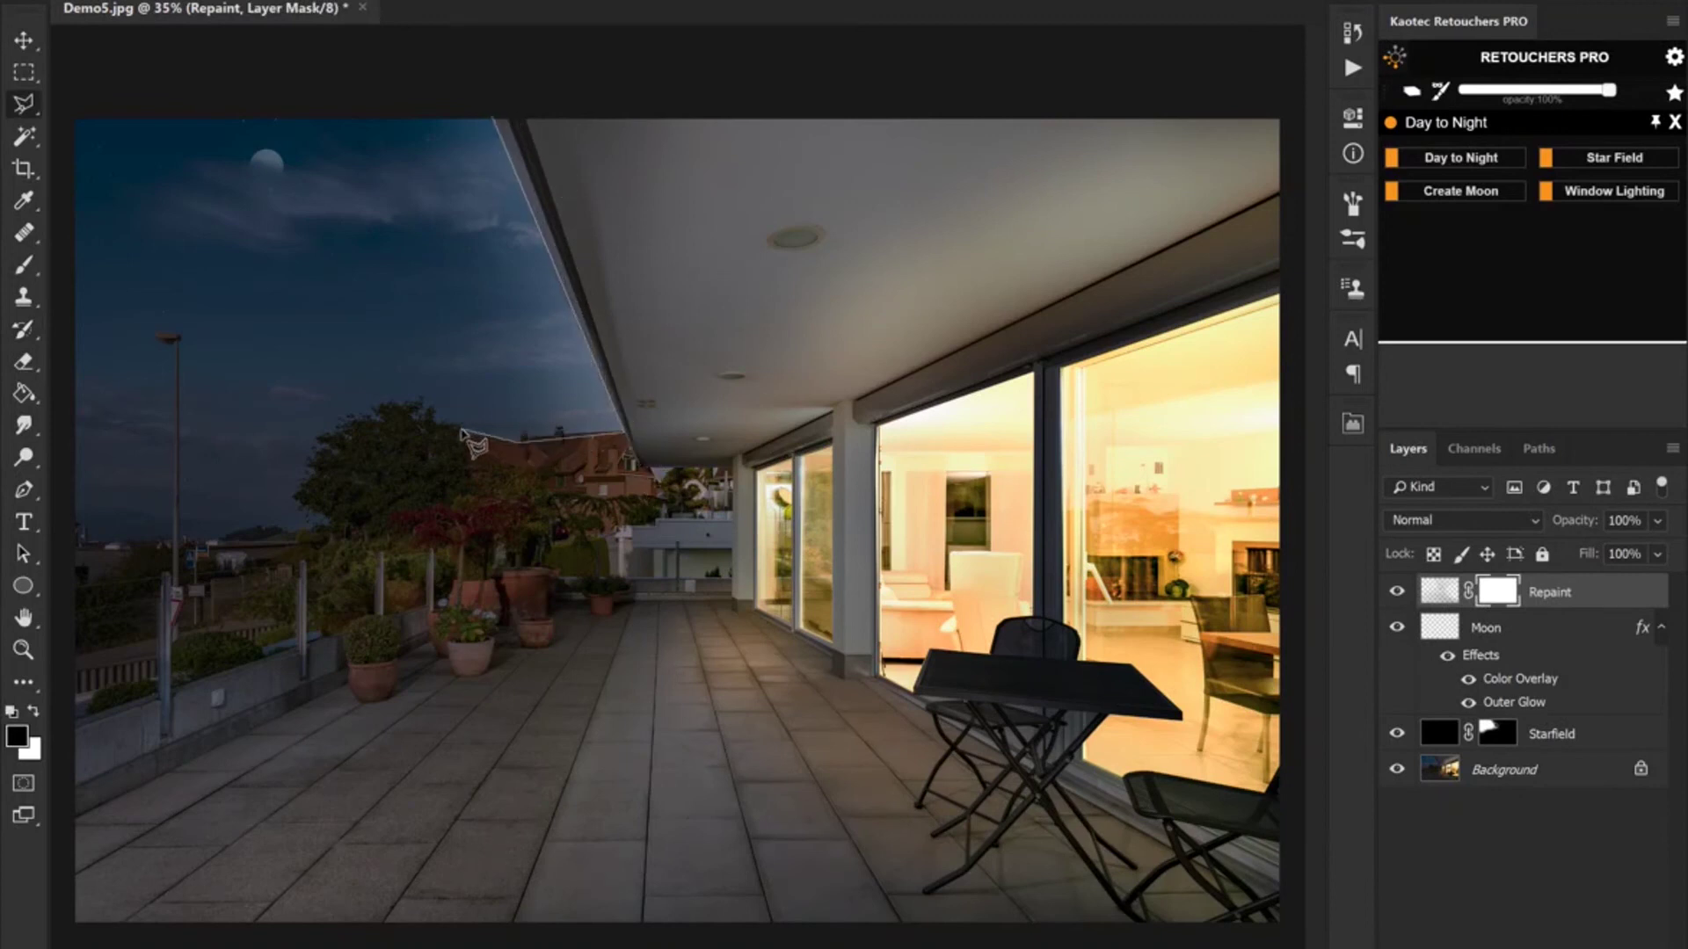
pyautogui.click(216, 377)
pyautogui.doubleClick(244, 109)
pyautogui.press('b')
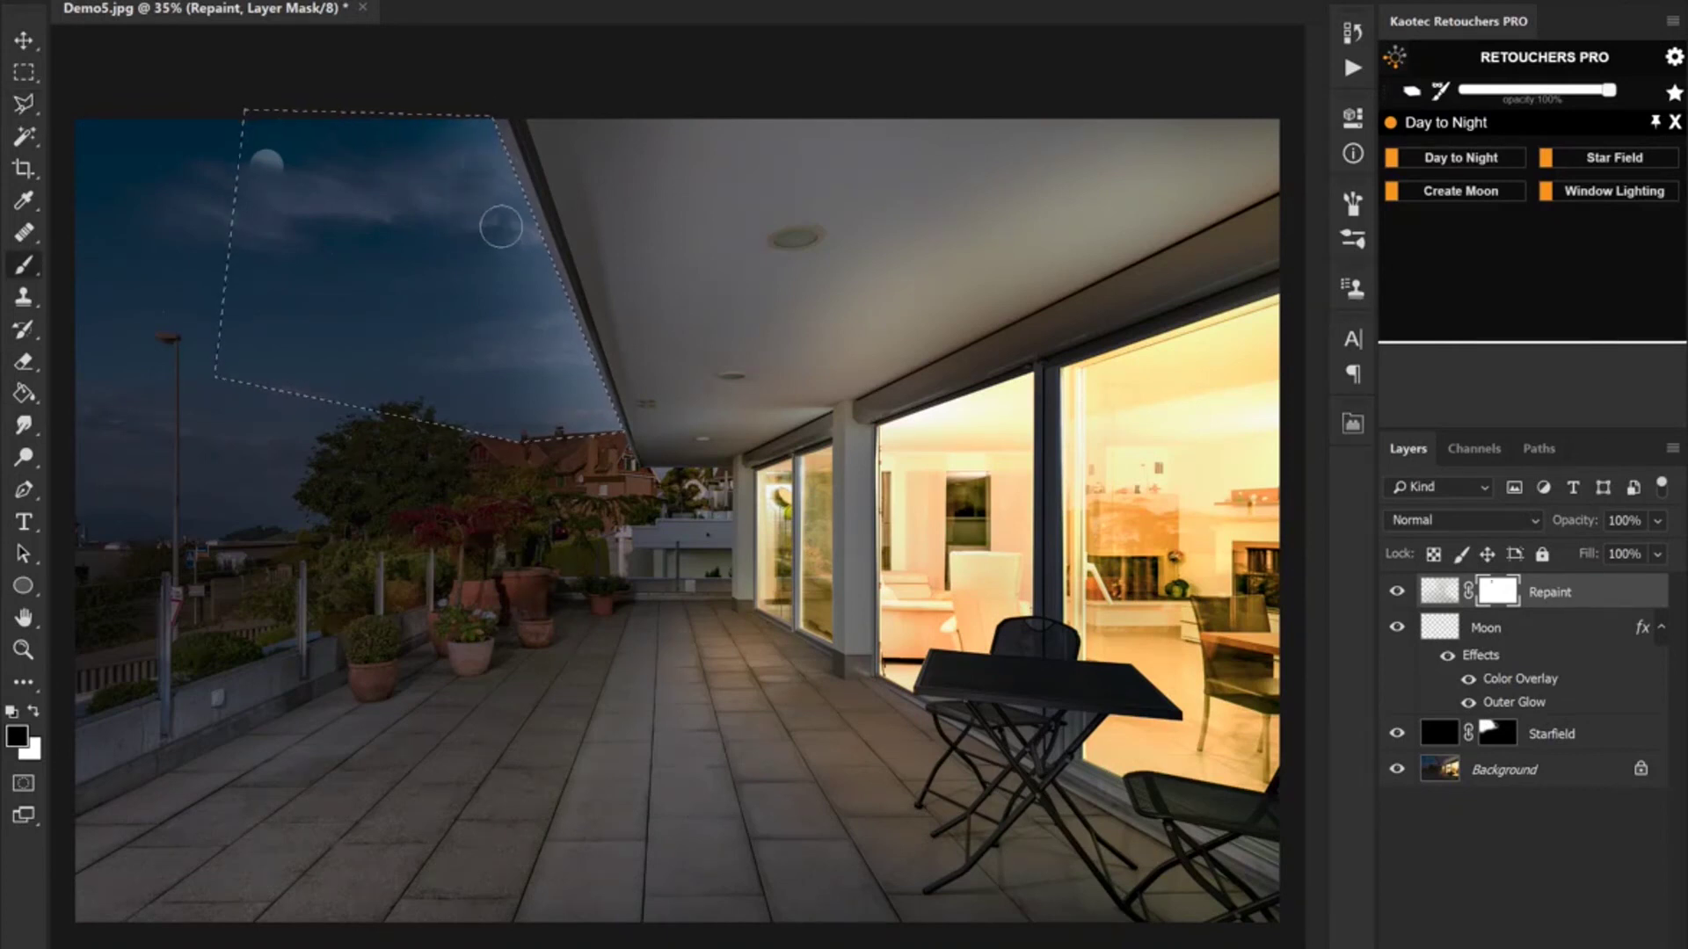
pyautogui.press(']')
pyautogui.press(']')
pyautogui.press(']')
pyautogui.press(']')
pyautogui.press(']')
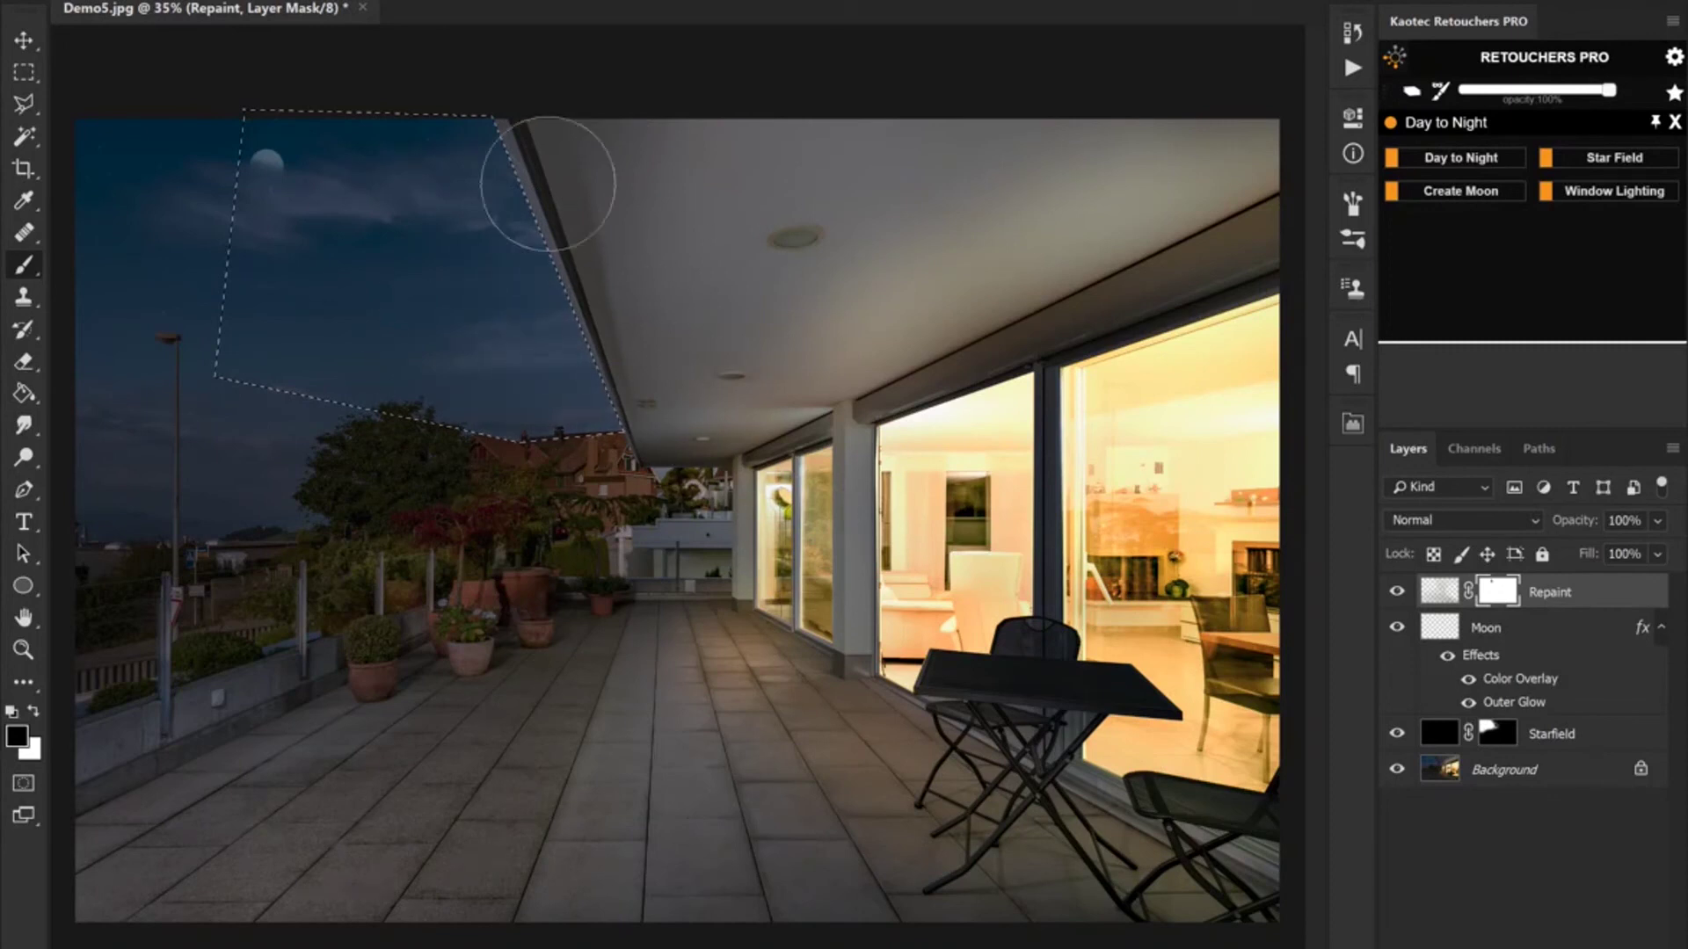
pyautogui.moveTo(362, 146); pyautogui.dragTo(376, 215)
pyautogui.hotkey('ctrl', 'd')
pyautogui.hotkey('ctrl', 'shift', 'e')
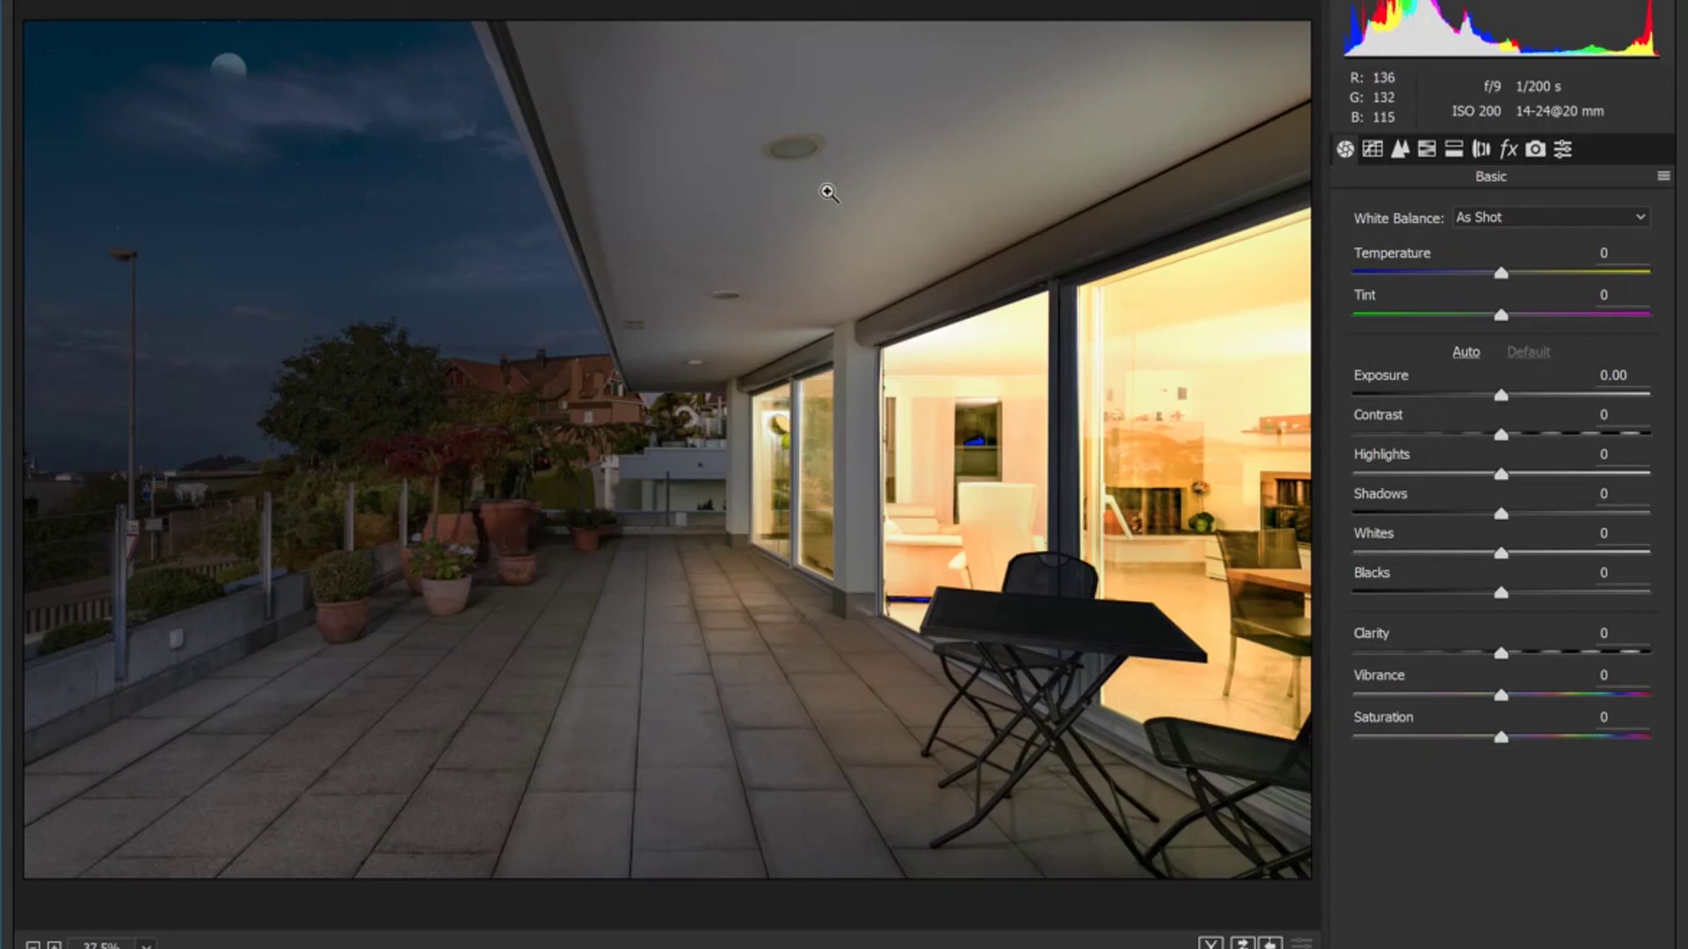
# In the Camera Raw filter's effects, set Dehaze to +35 and the Post Crop Vignetting amount to -22
pyautogui.click(1509, 149)
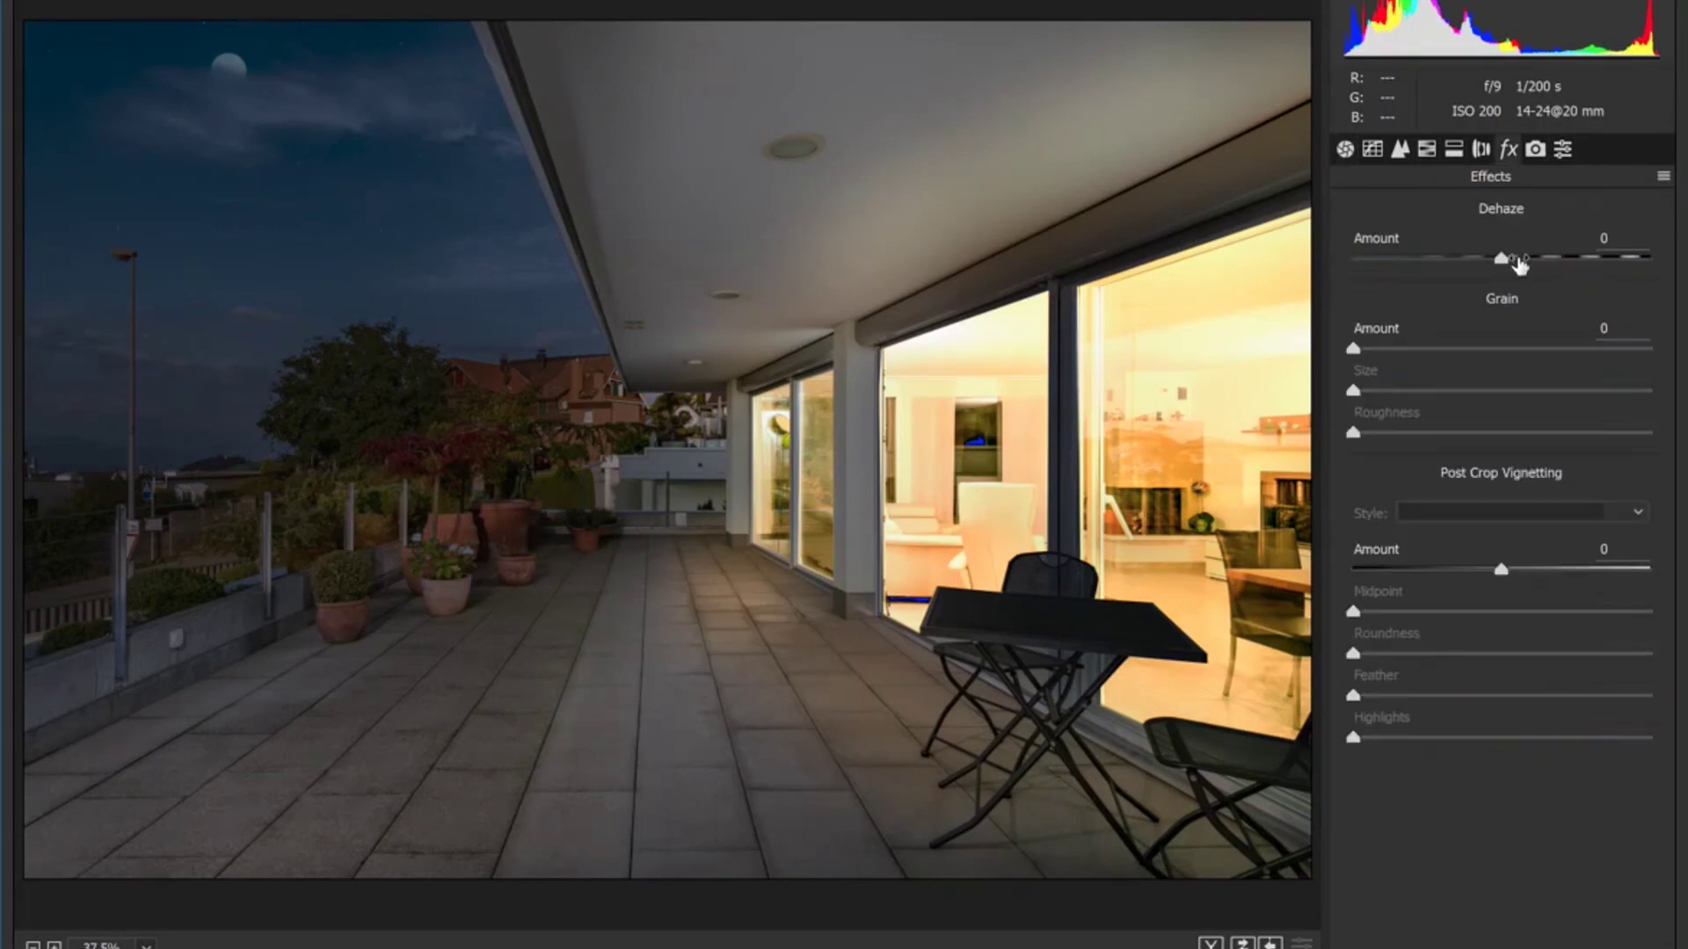
pyautogui.moveTo(1500, 258); pyautogui.dragTo(1556, 260)
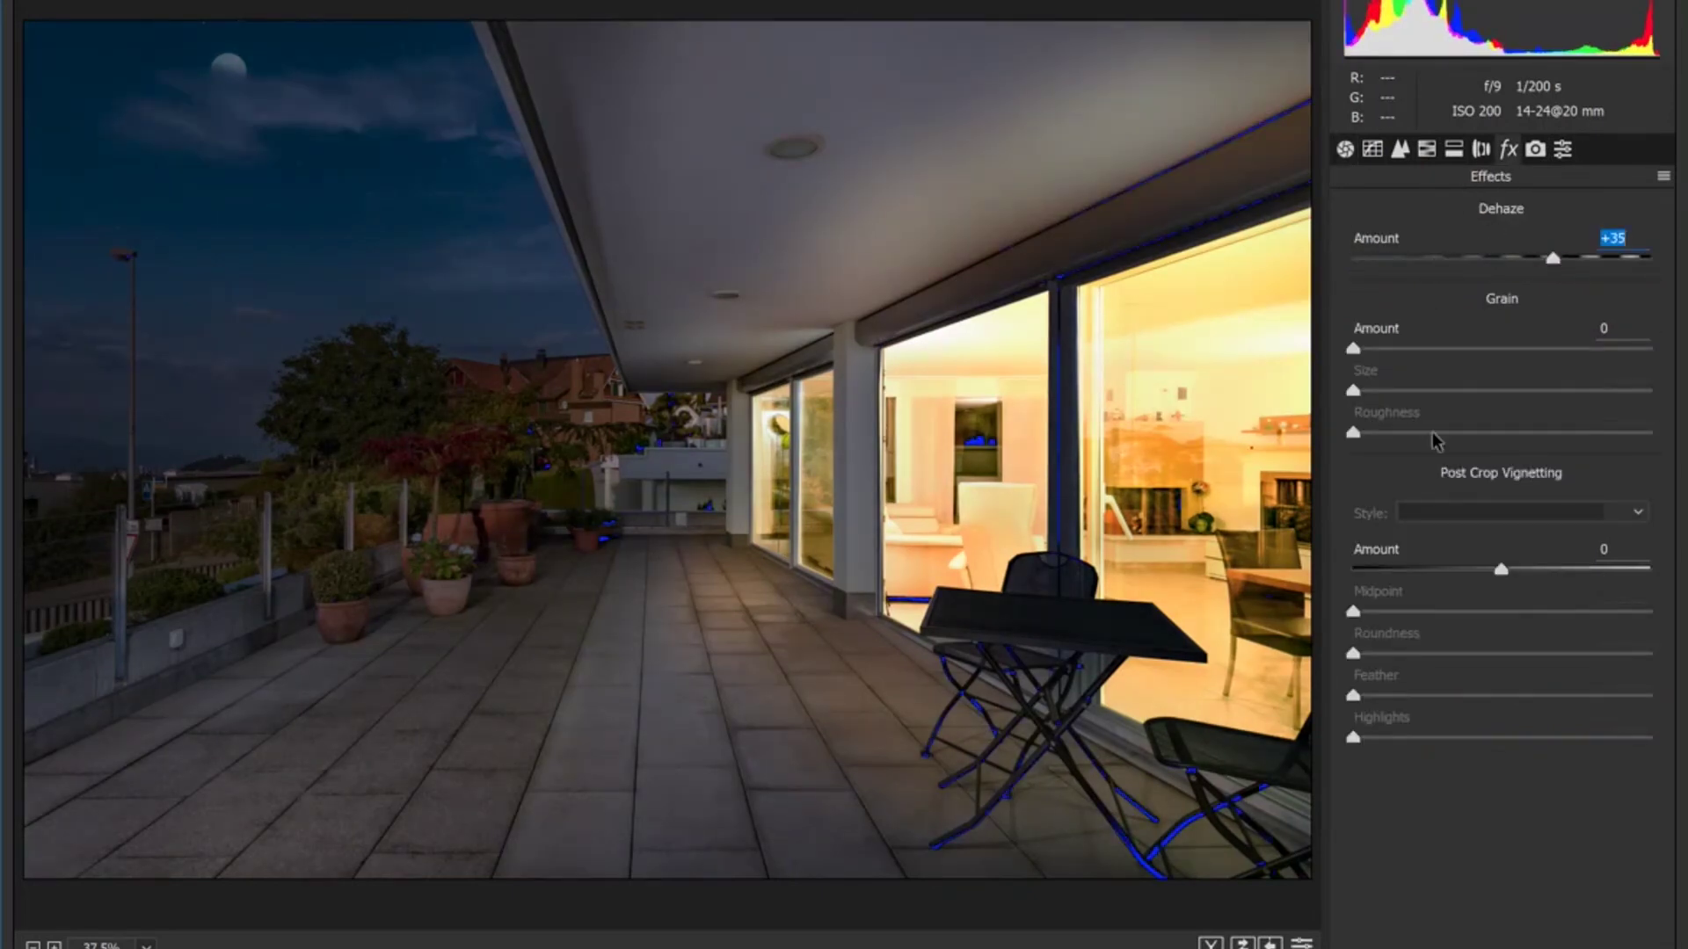
pyautogui.click(1469, 569)
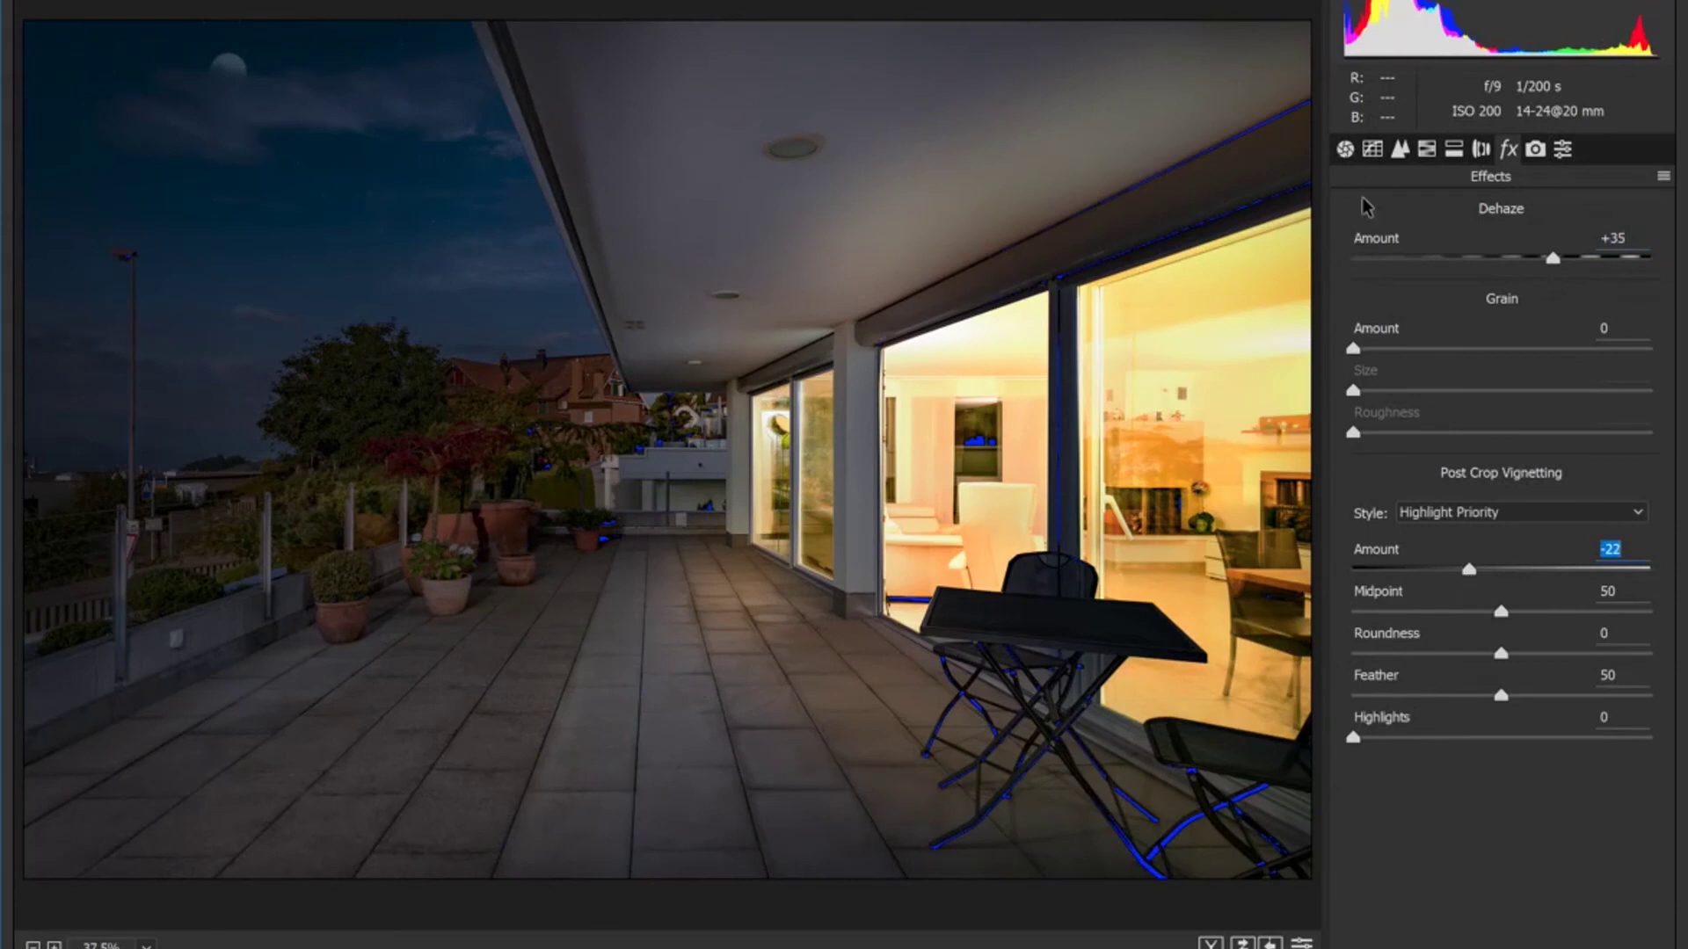
# Adjust the basic tones with Shadows +38, Vibrance +21, Contrast +19 and Clarity +29
pyautogui.click(1345, 149)
pyautogui.moveTo(1501, 513); pyautogui.dragTo(1556, 516)
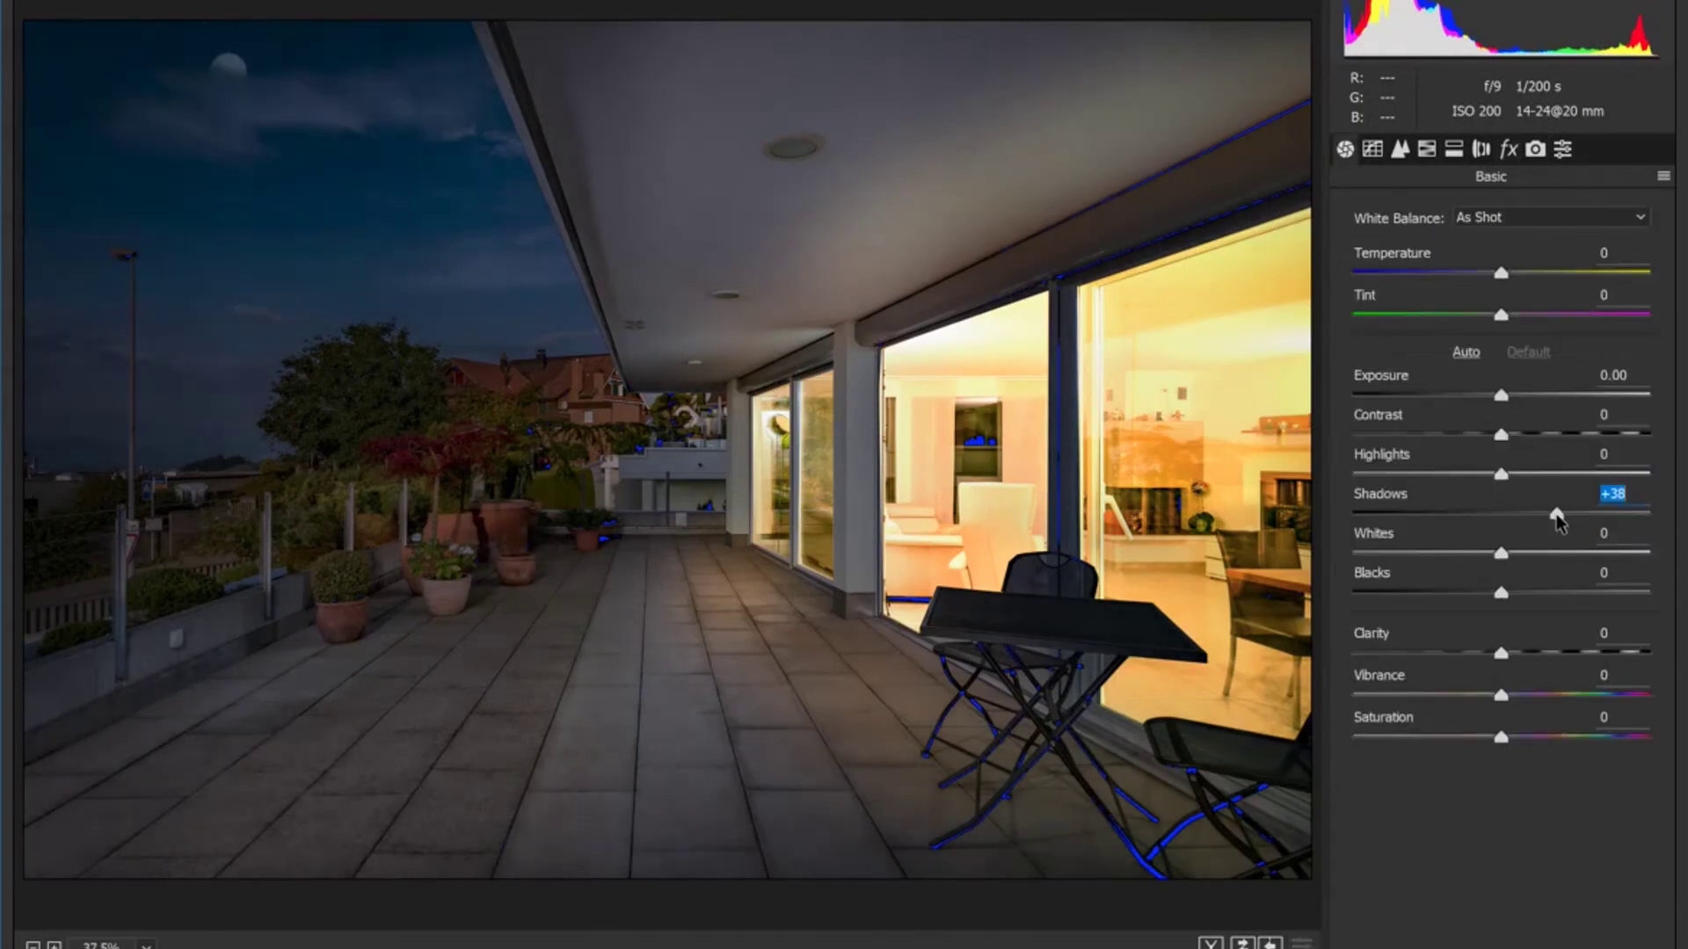
pyautogui.moveTo(1500, 694); pyautogui.dragTo(1531, 696)
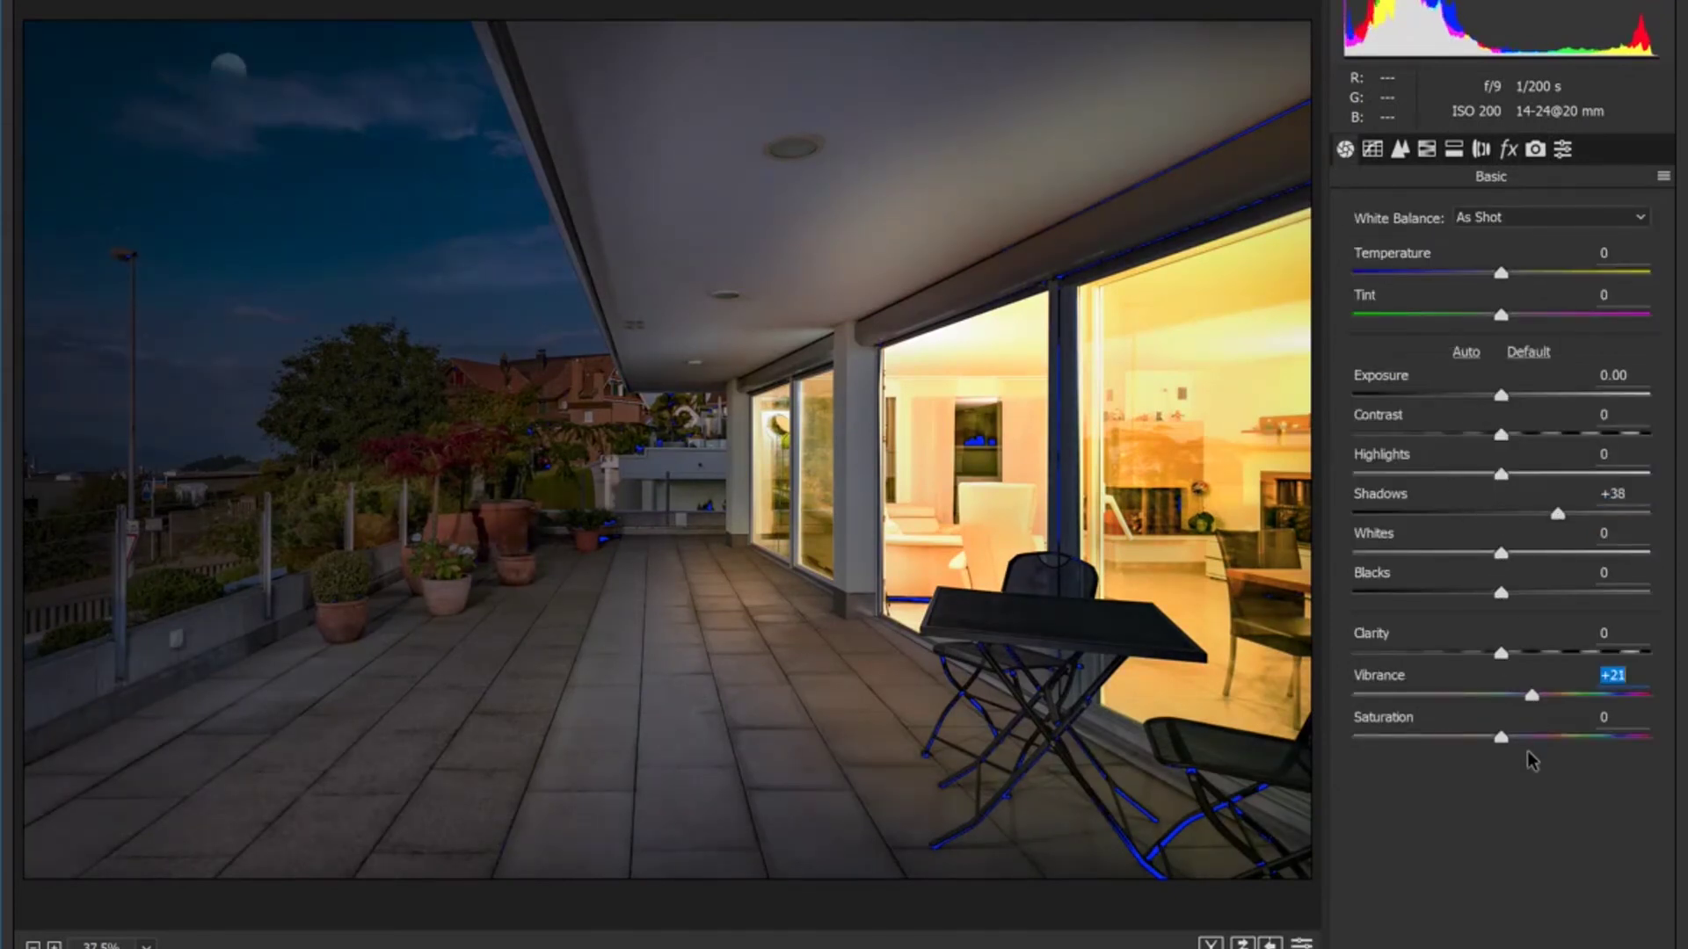
pyautogui.moveTo(1501, 435); pyautogui.dragTo(1527, 436)
pyautogui.moveTo(1501, 653); pyautogui.dragTo(1544, 654)
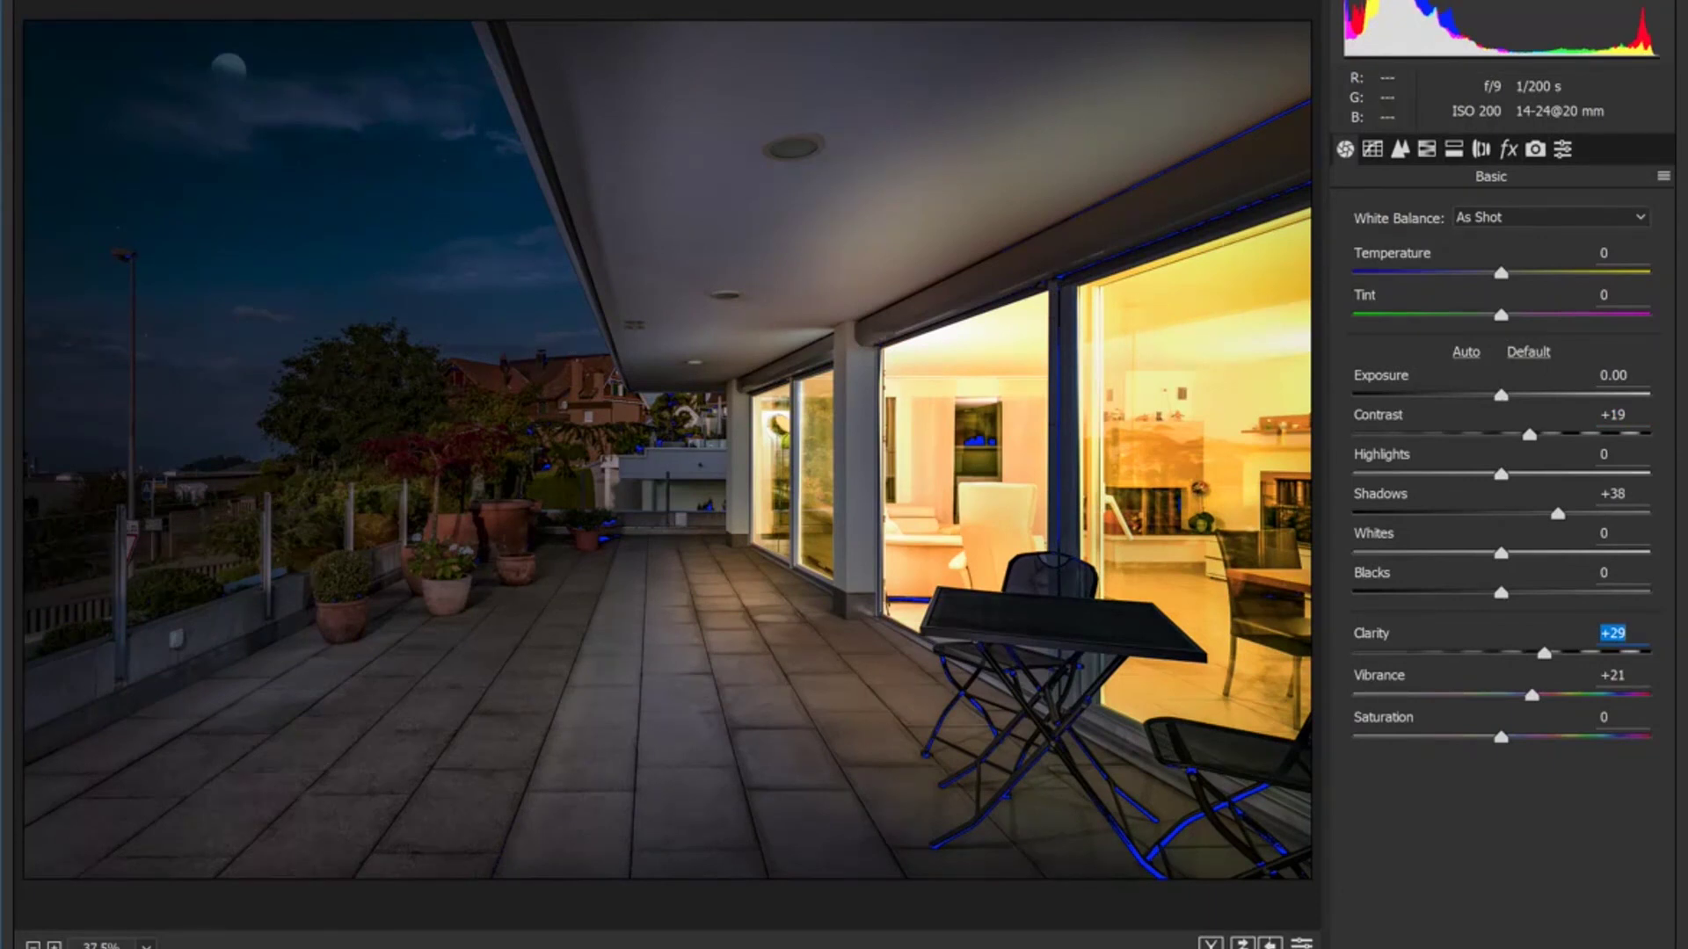
# Darken the photo's upper-left sky with a diagonal Graduated Filter at Exposure -1.55, and apply the Camera Raw adjustments
pyautogui.press('g')
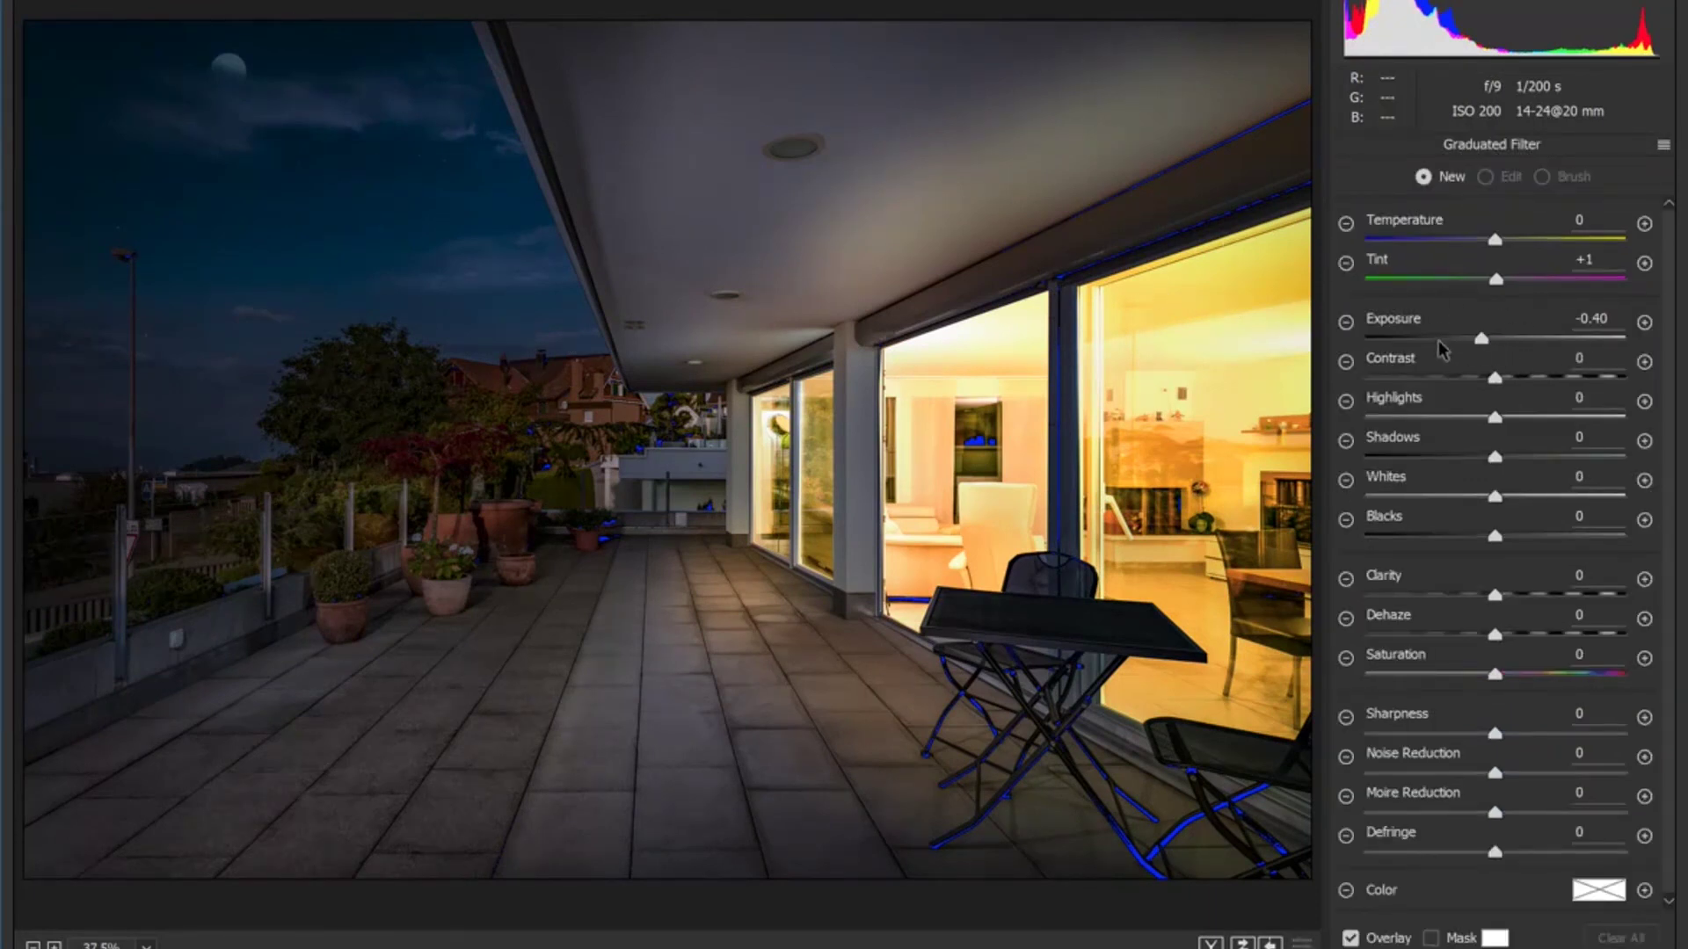
pyautogui.click(1444, 339)
pyautogui.moveTo(209, 97); pyautogui.dragTo(267, 169)
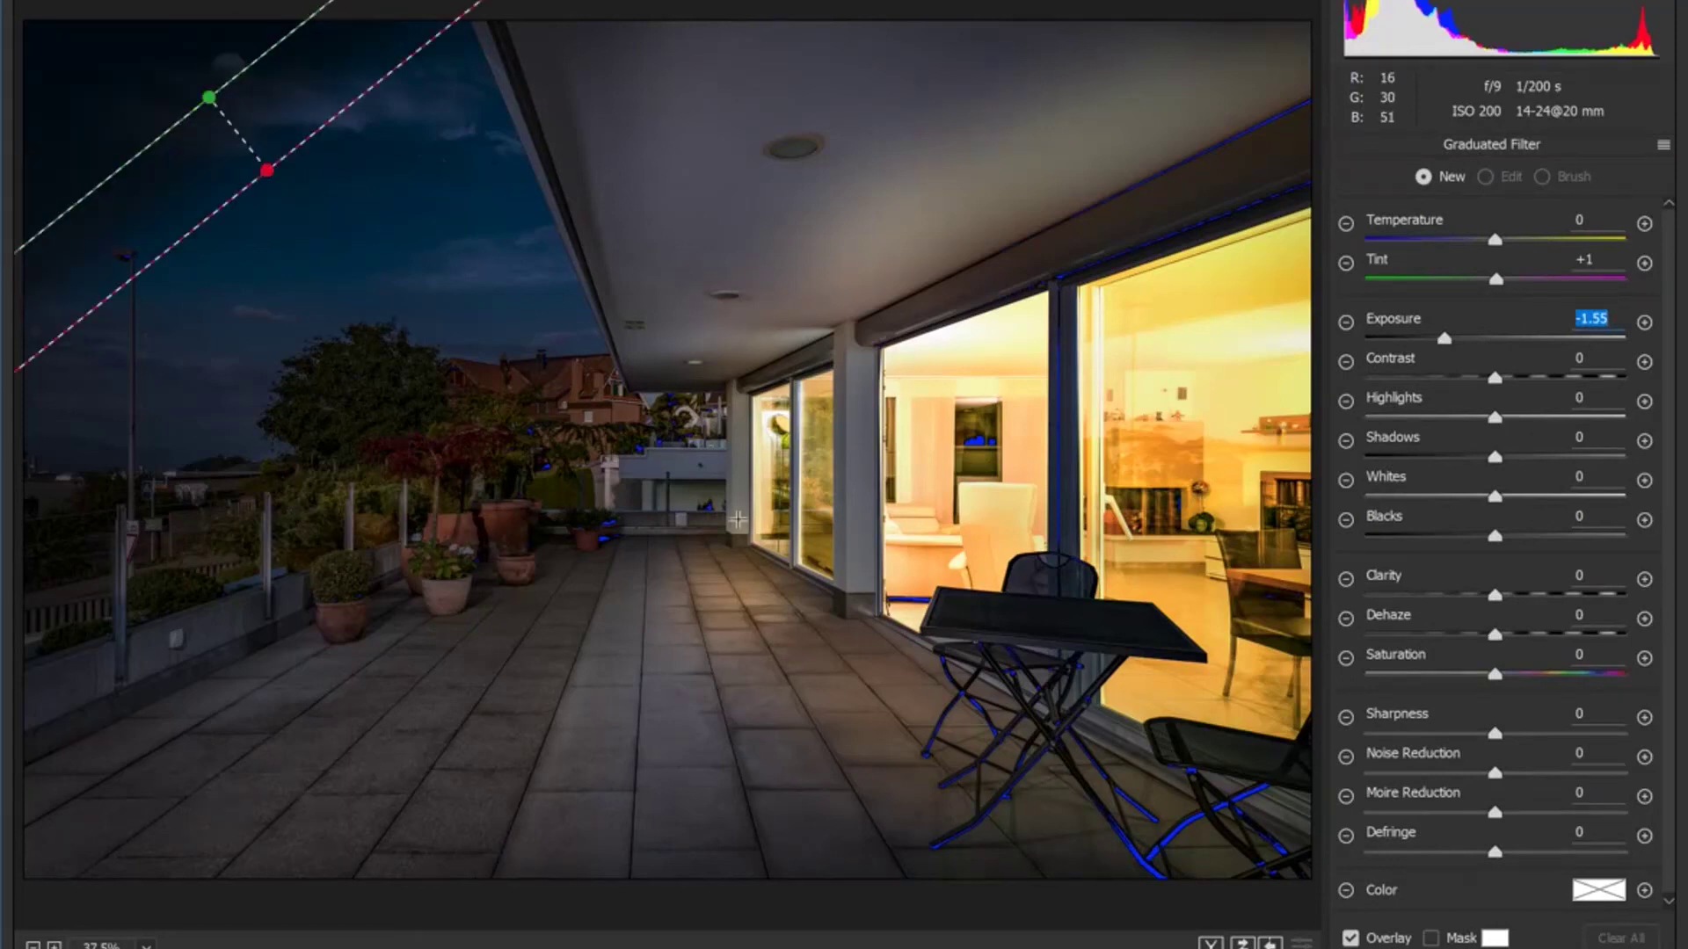
pyautogui.moveTo(738, 520); pyautogui.dragTo(952, 608)
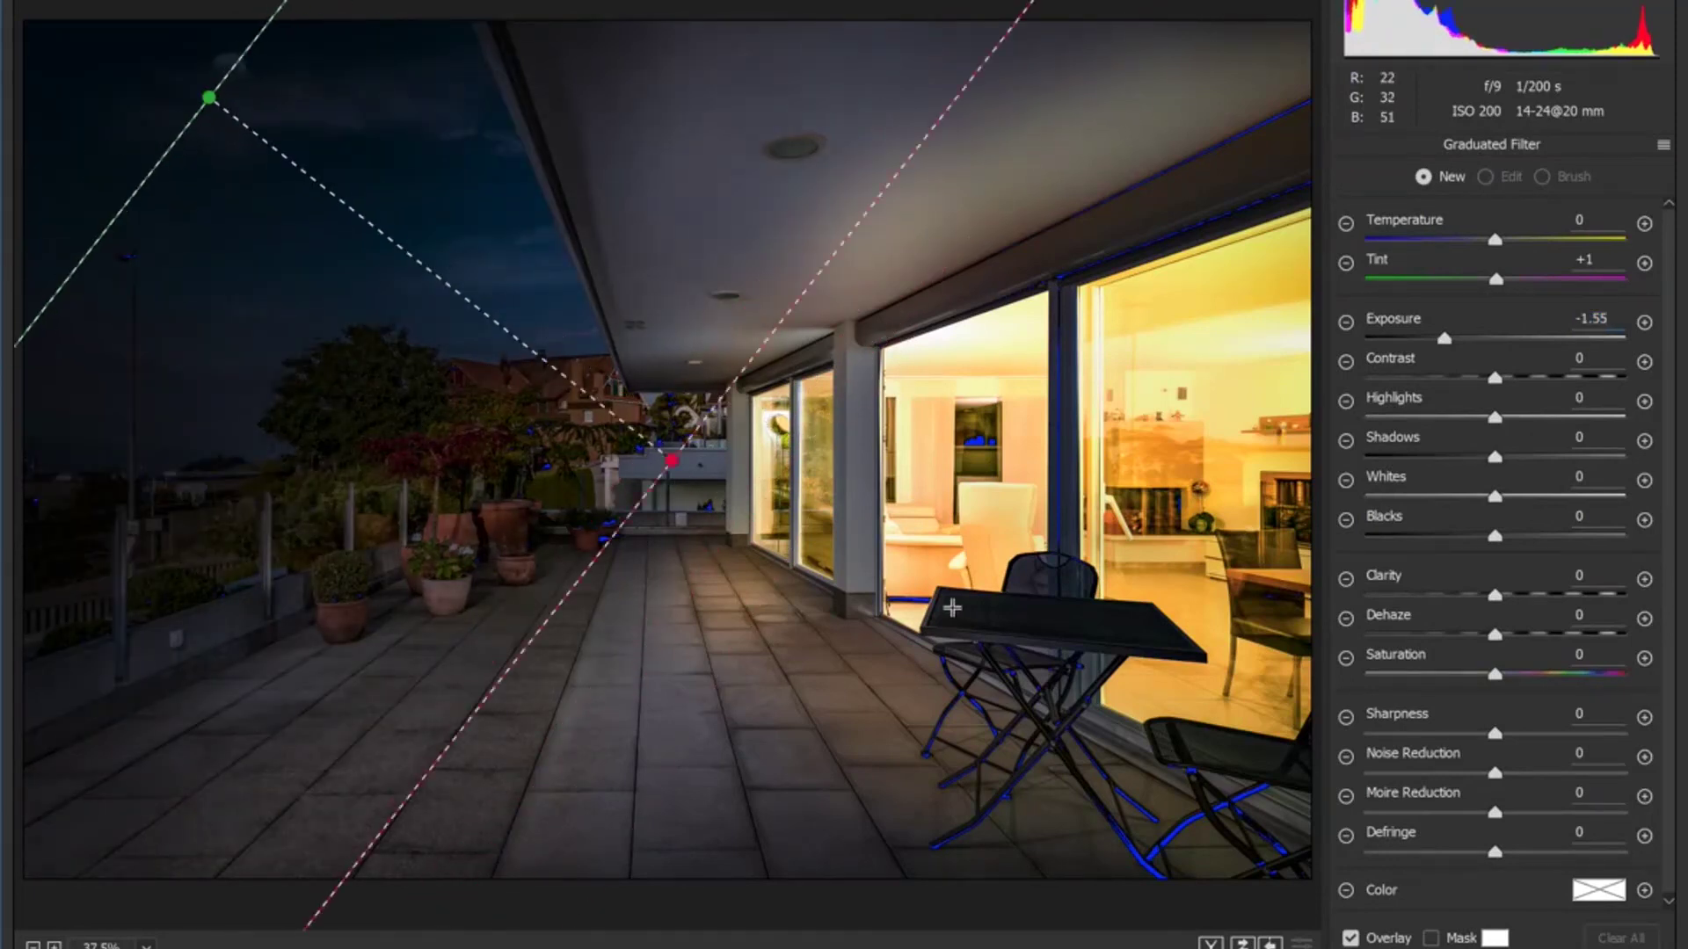
pyautogui.moveTo(671, 460); pyautogui.dragTo(484, 292)
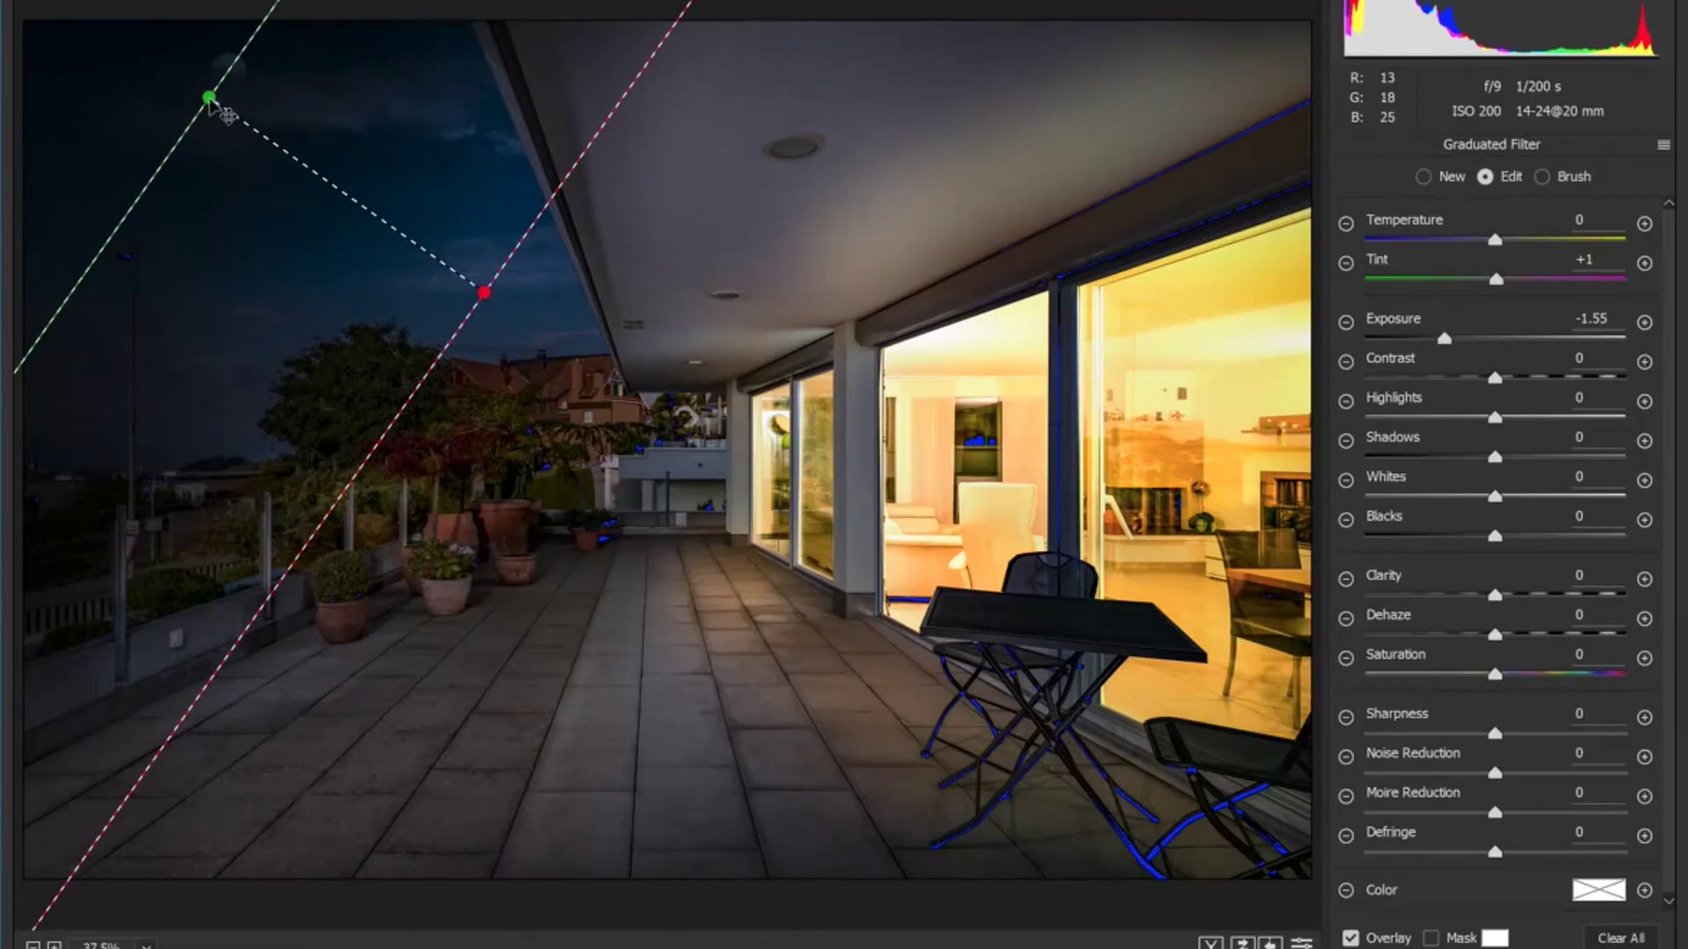
pyautogui.moveTo(215, 104); pyautogui.dragTo(141, 115)
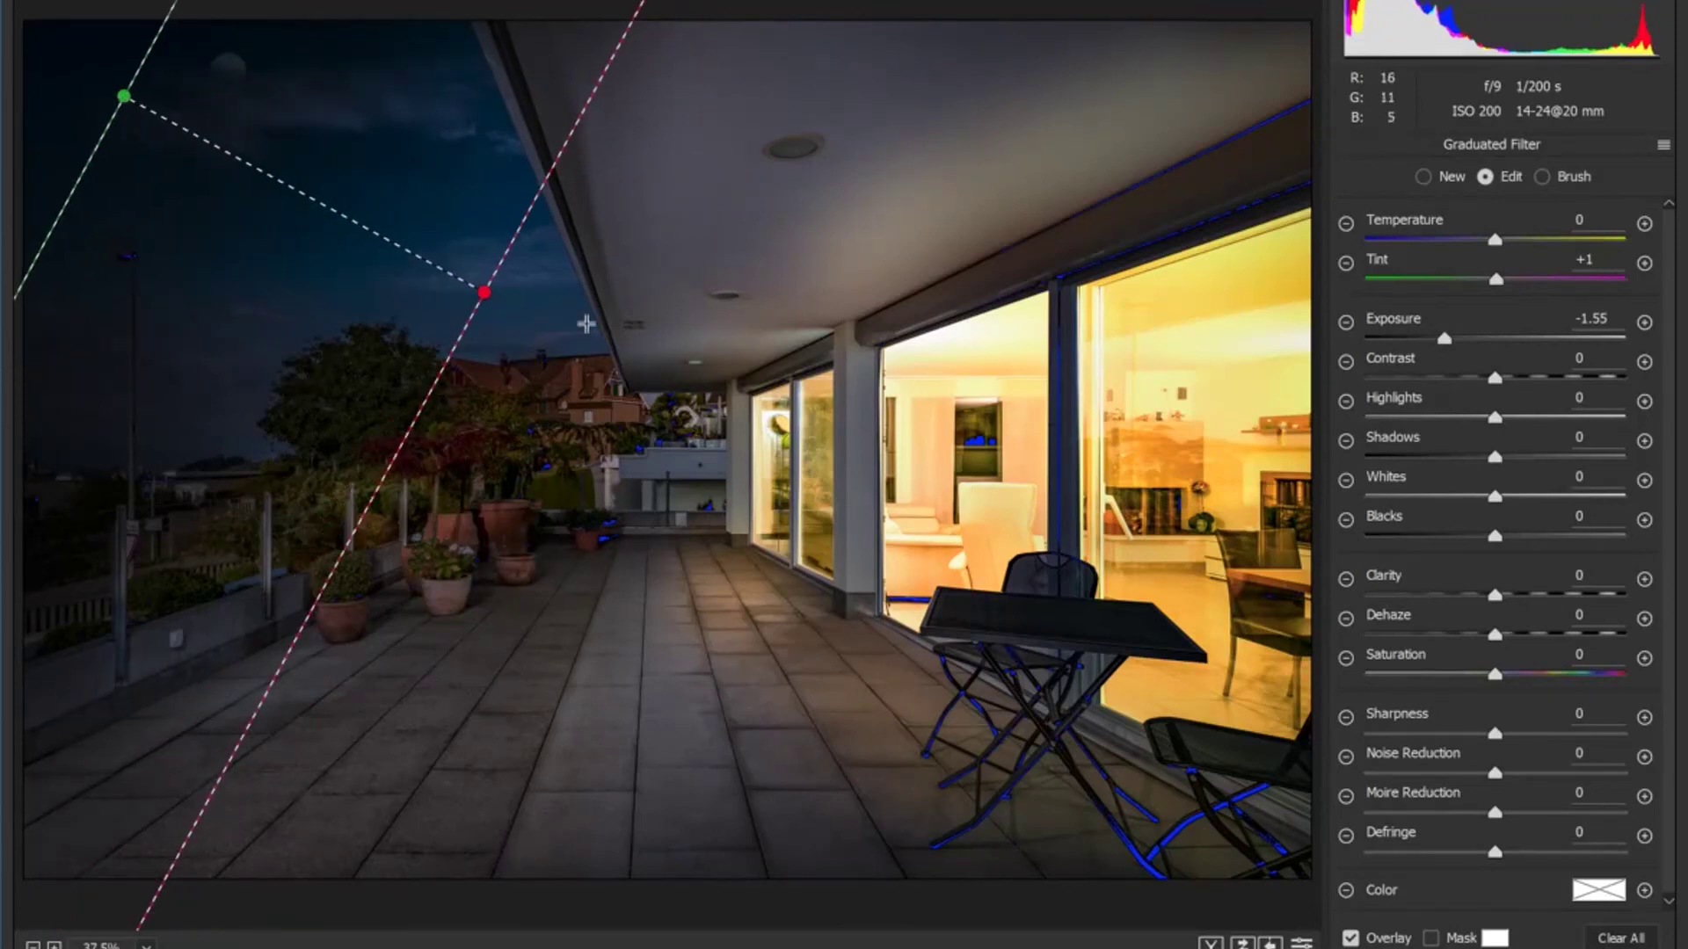
pyautogui.click(1507, 948)
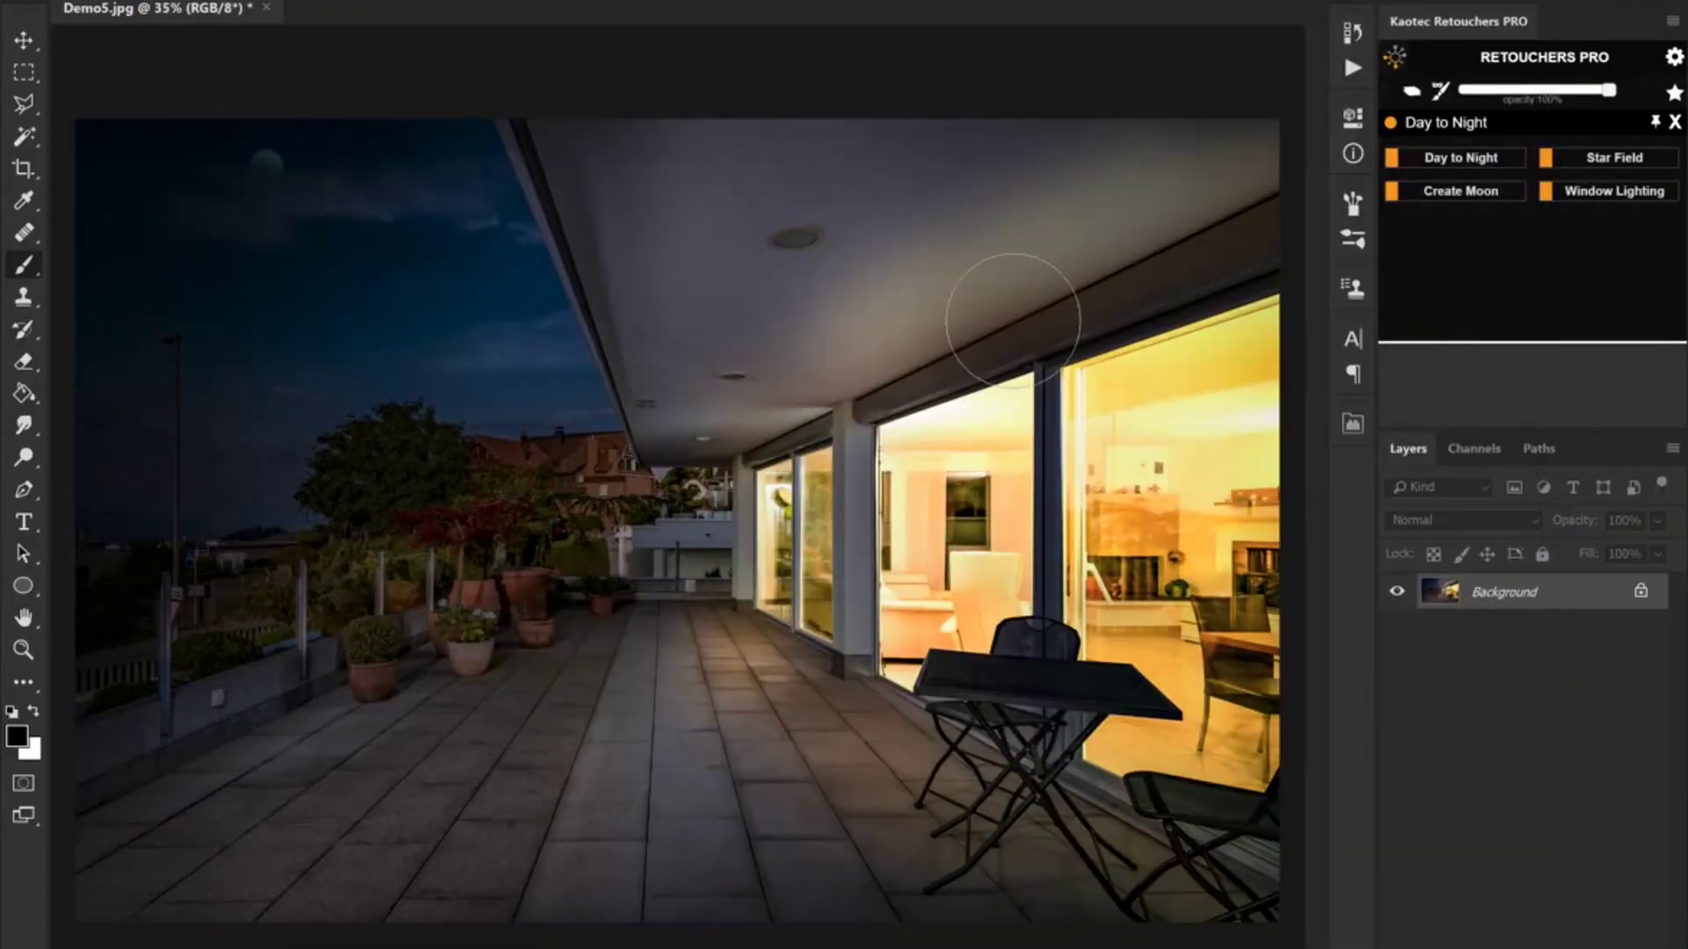
pyautogui.press('f')
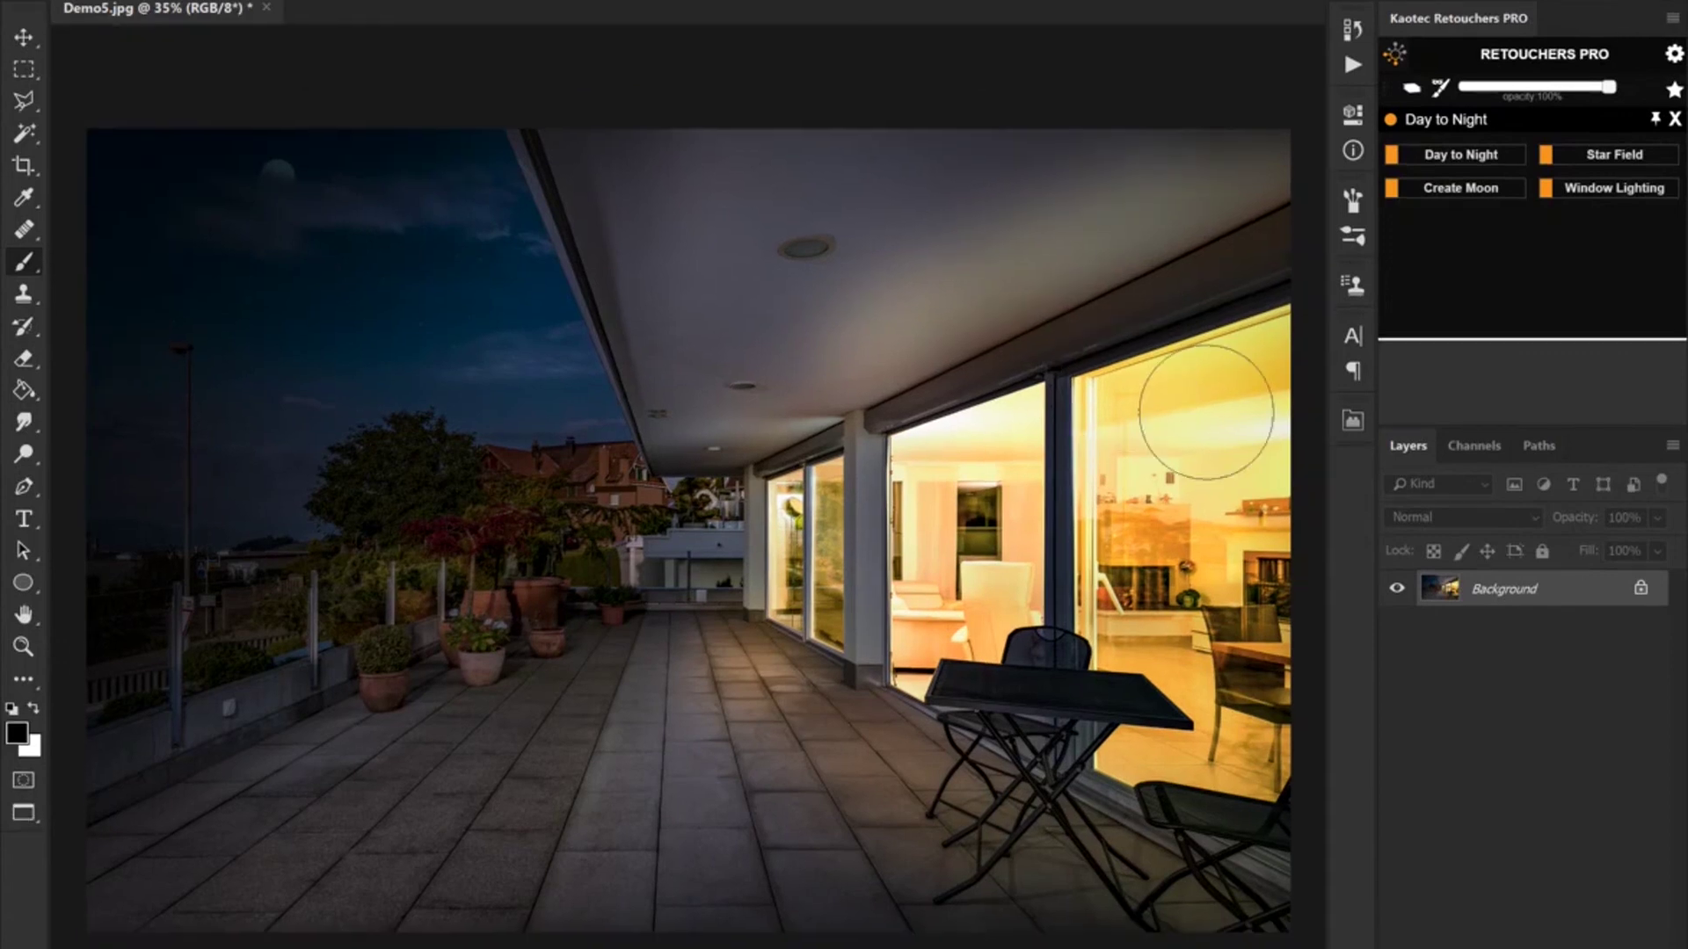